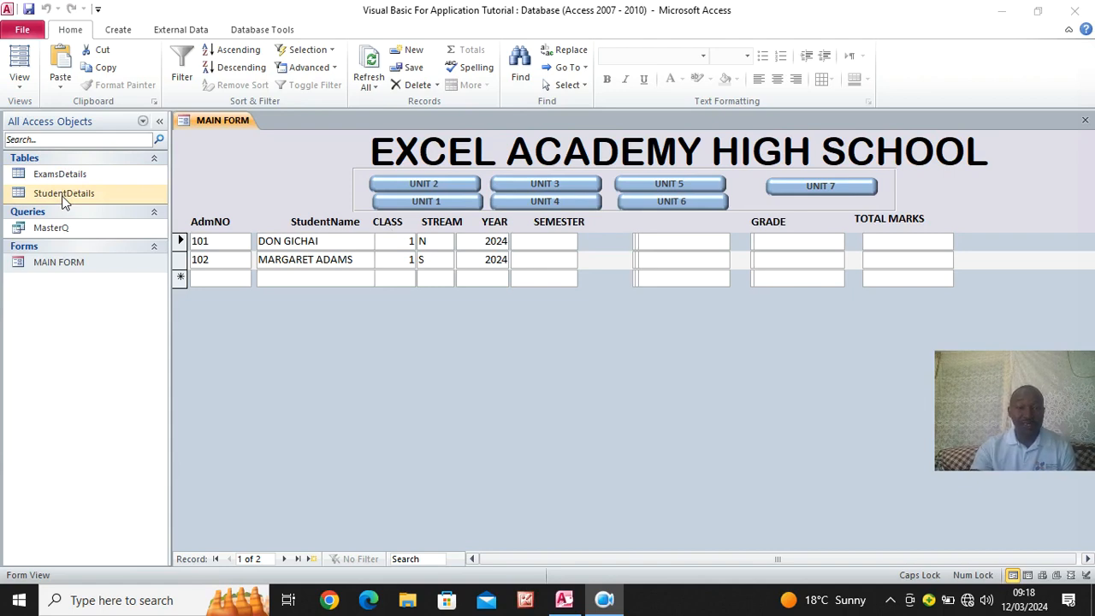
# - Create a blank form in Design view and enlarge its Detail section to about 19.8 cm wide and 13 cm high
pyautogui.click(113, 34)
pyautogui.click(118, 36)
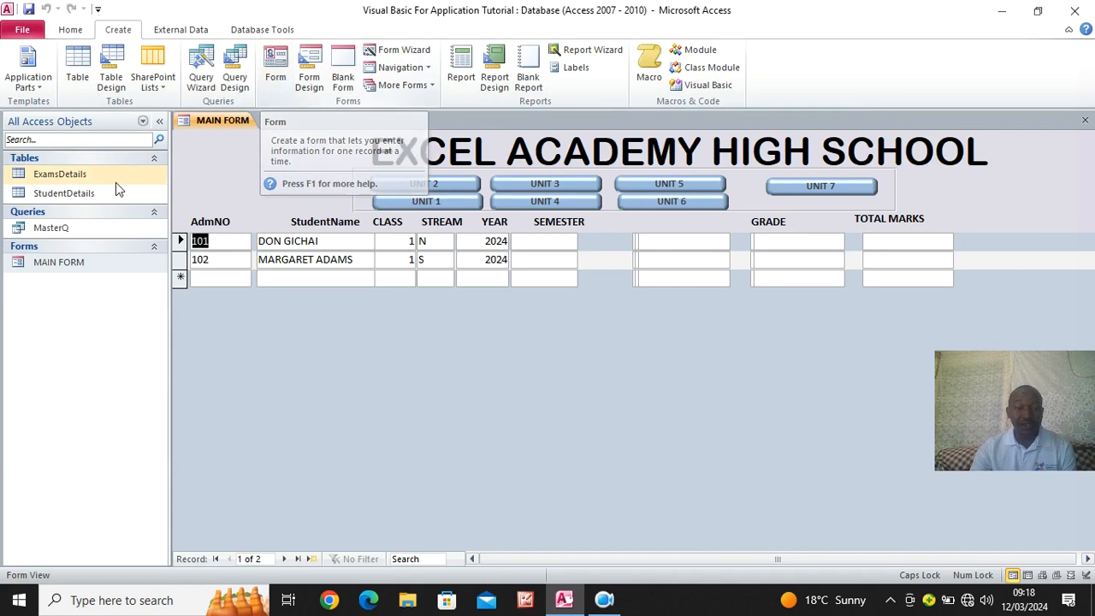
pyautogui.click(84, 196)
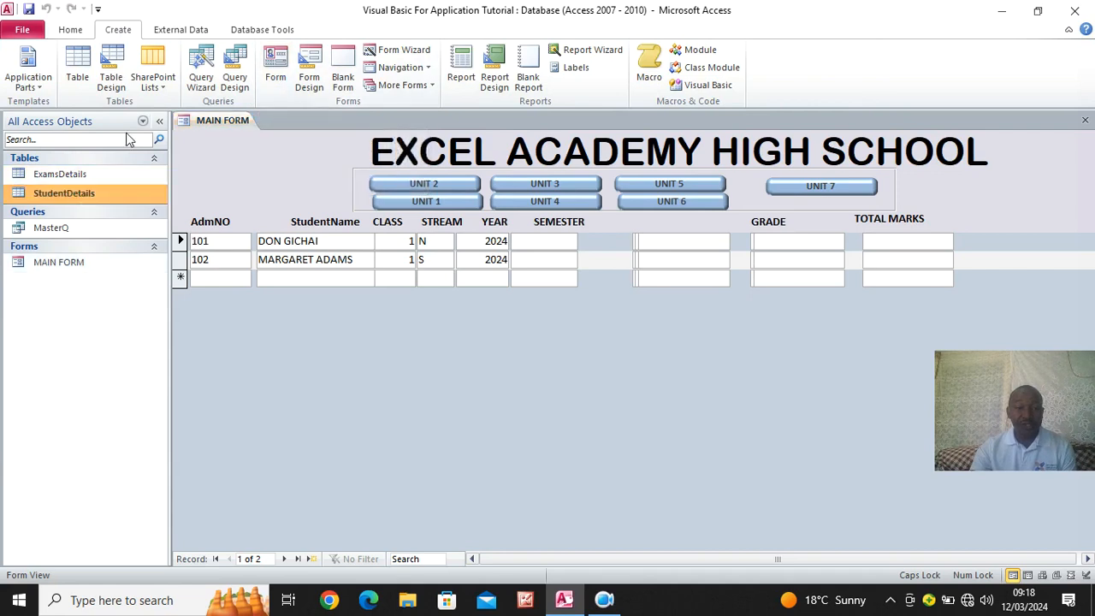
pyautogui.click(309, 82)
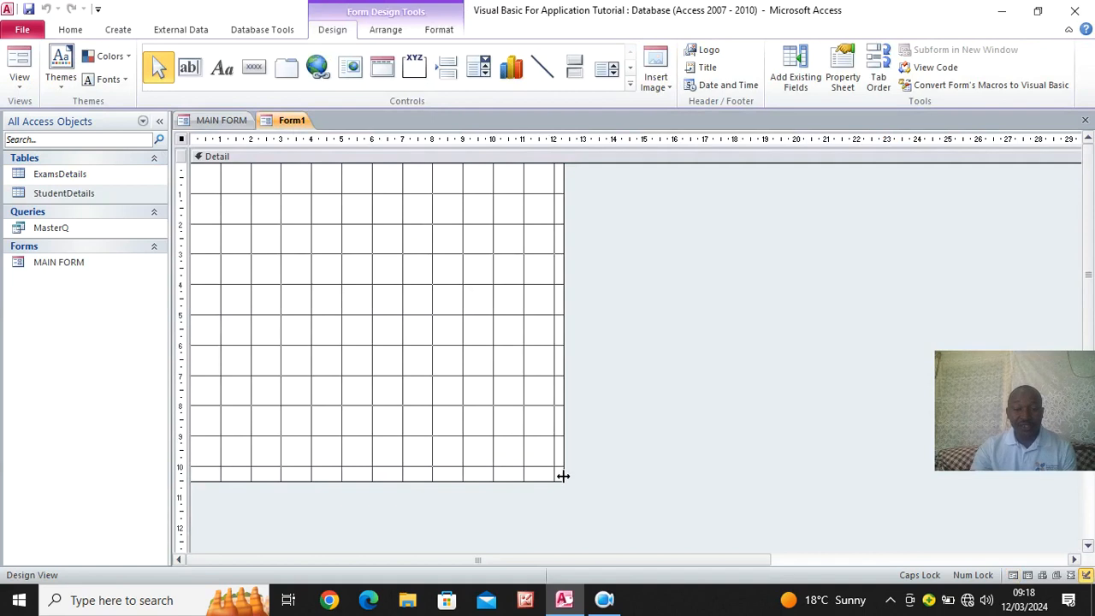
pyautogui.moveTo(560, 481); pyautogui.dragTo(791, 552)
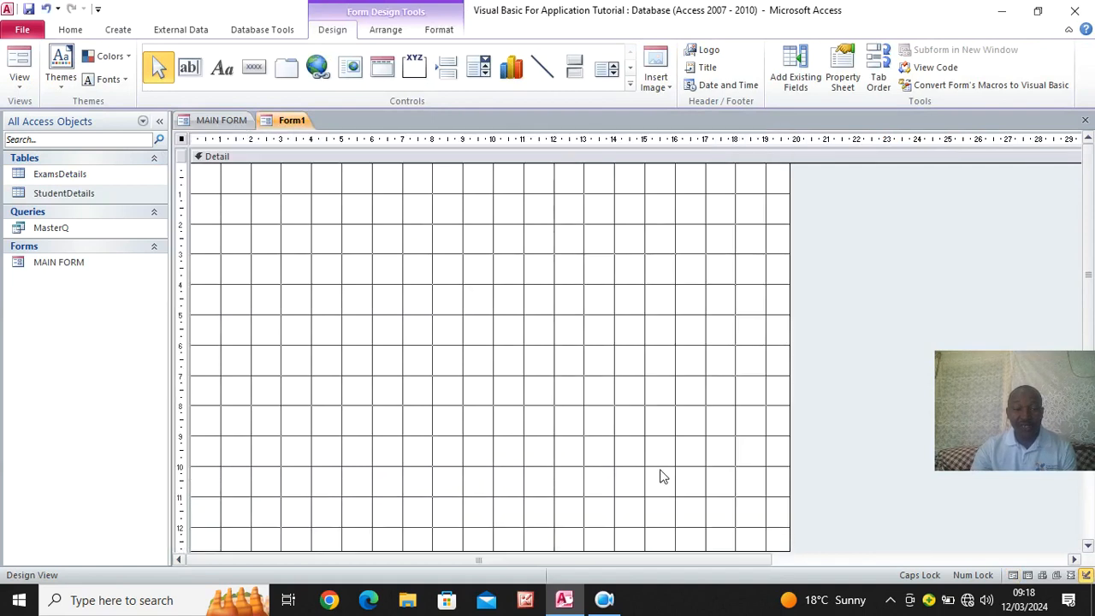
# - Add the Form Header and Form Footer sections to the new form
pyautogui.rightClick(334, 222)
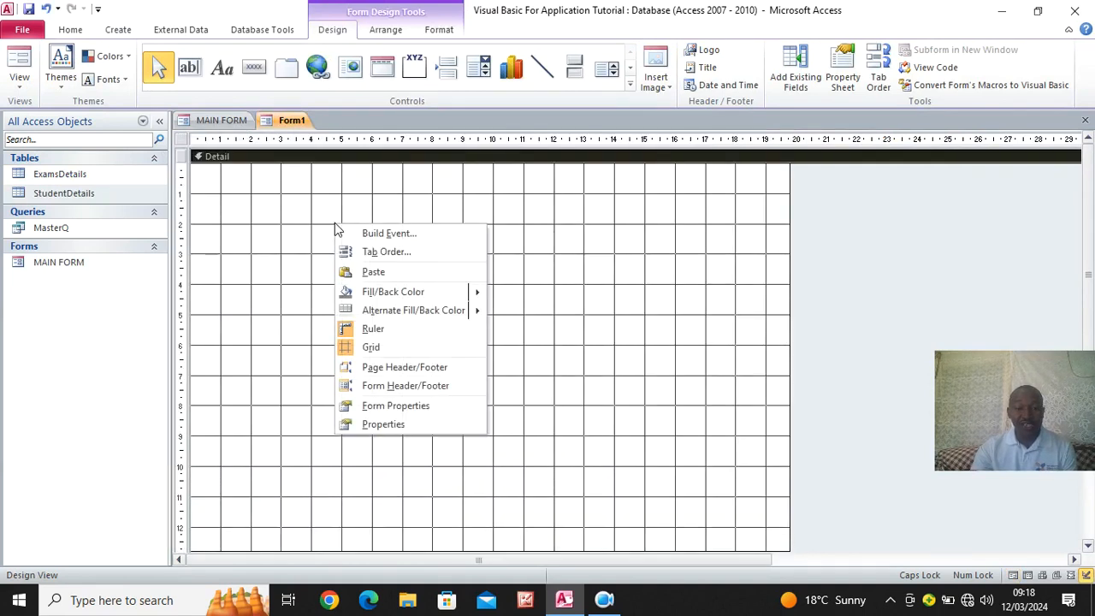
pyautogui.click(428, 390)
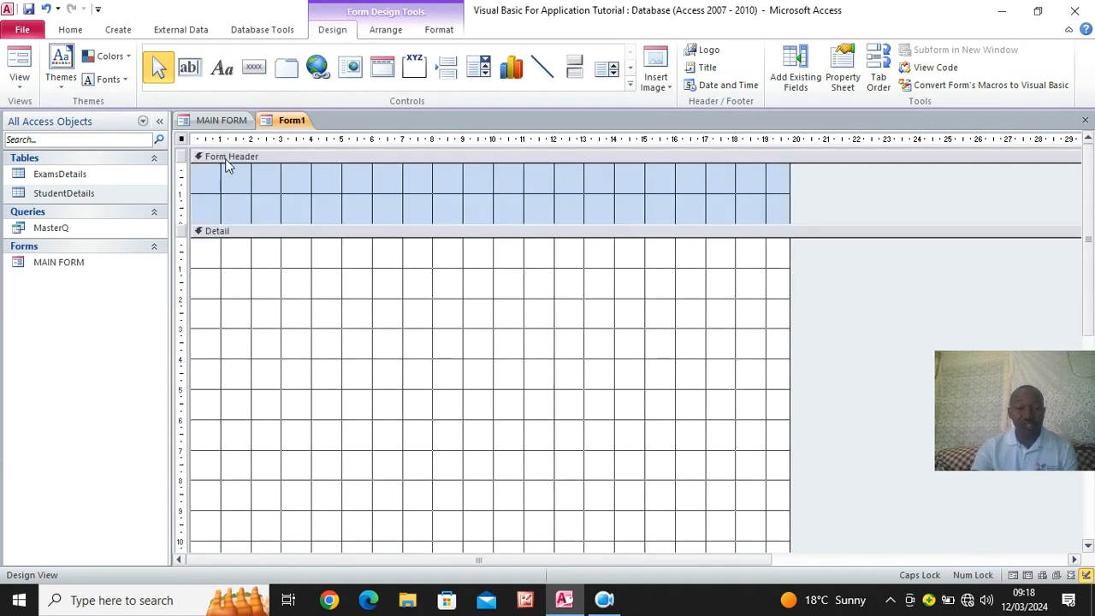
pyautogui.scroll(-5, 295, 466)
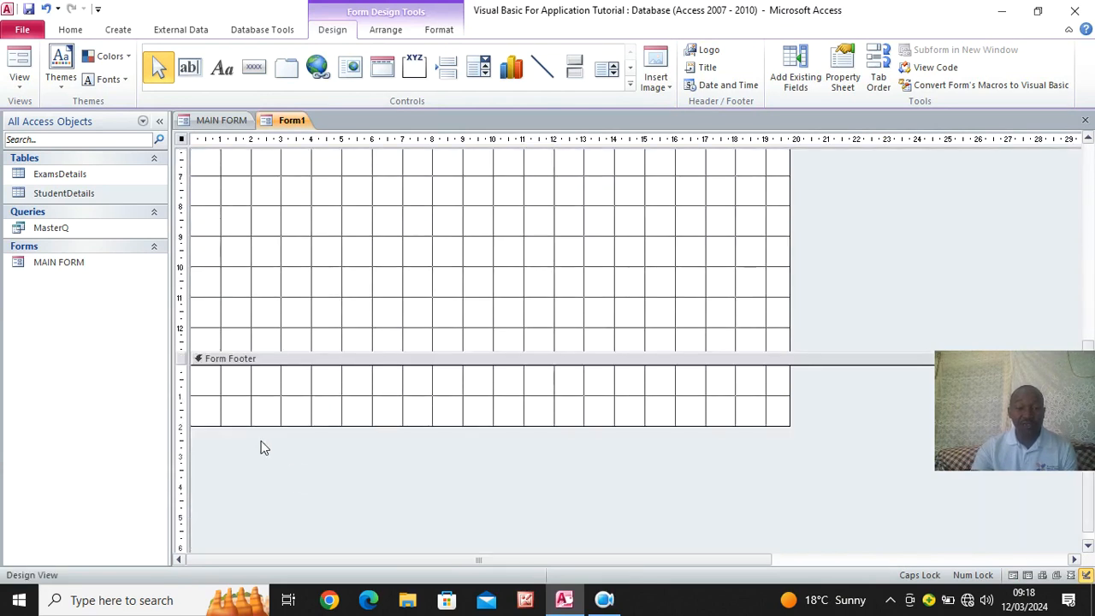
pyautogui.scroll(5, 312, 436)
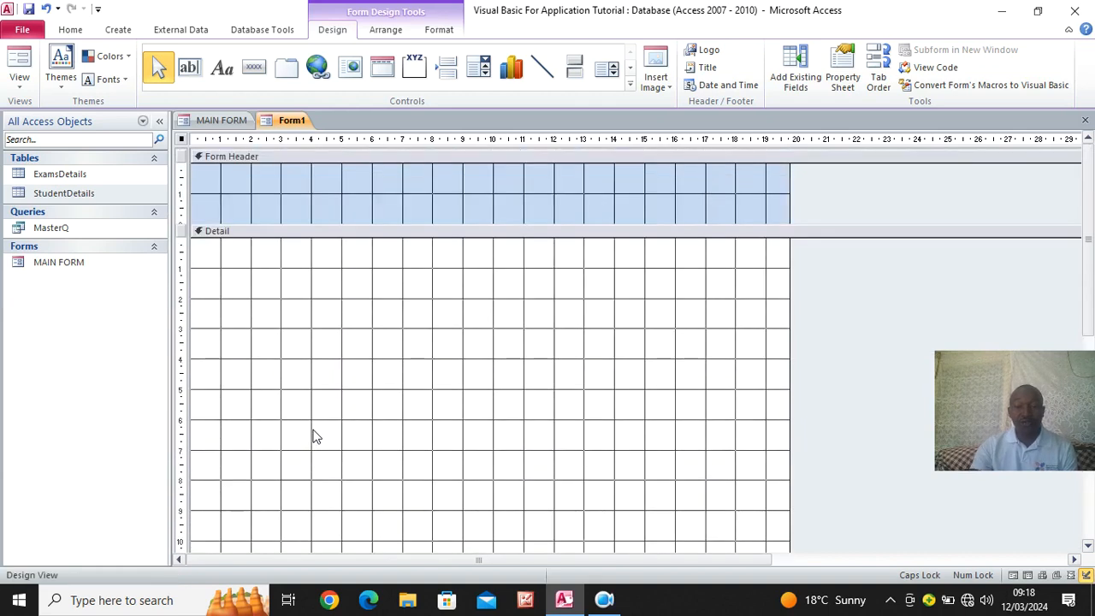
# - Fill the Detail section with light red and the Form Header with light orange
pyautogui.rightClick(298, 294)
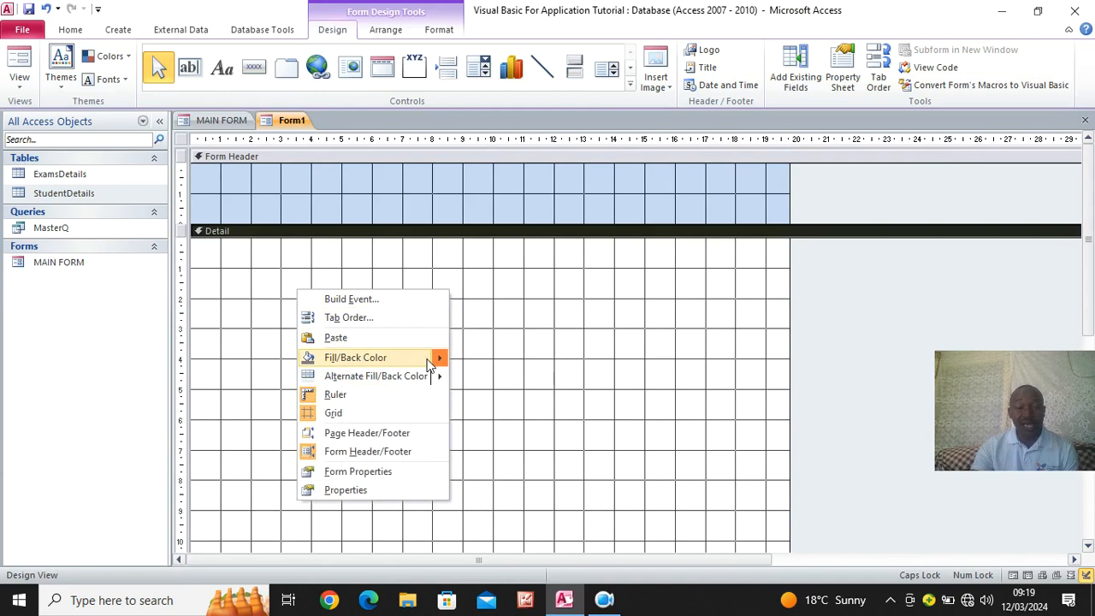
pyautogui.moveTo(436, 358)
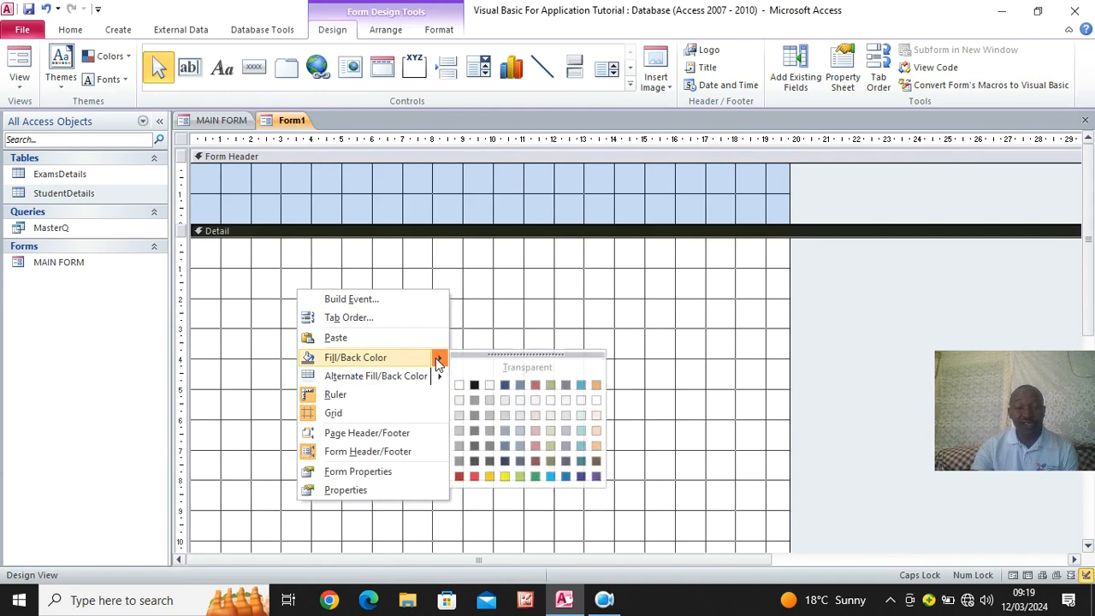
pyautogui.click(535, 430)
pyautogui.rightClick(383, 183)
pyautogui.moveTo(523, 251)
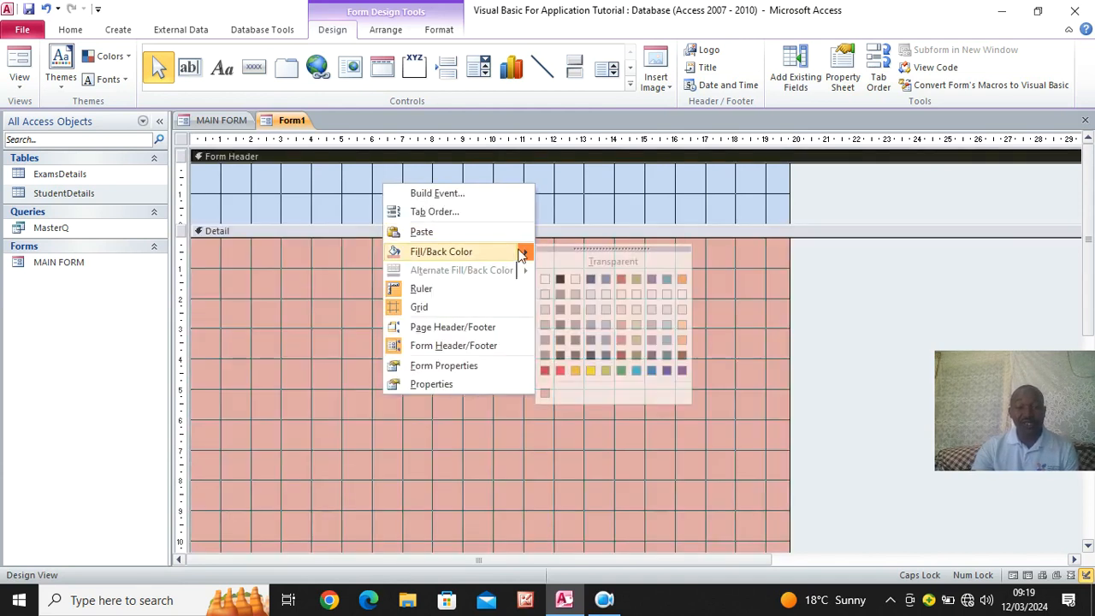
pyautogui.click(682, 326)
# - Collapse the Form Footer section to zero height
pyautogui.scroll(-5, 422, 409)
pyautogui.moveTo(349, 484); pyautogui.dragTo(340, 423)
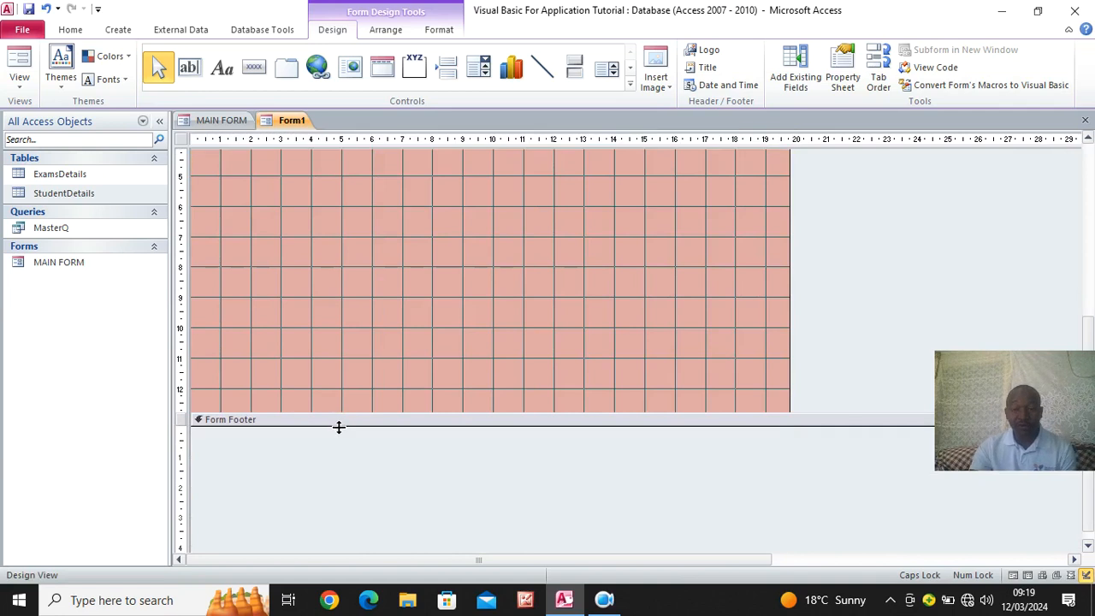
pyautogui.scroll(5, 340, 435)
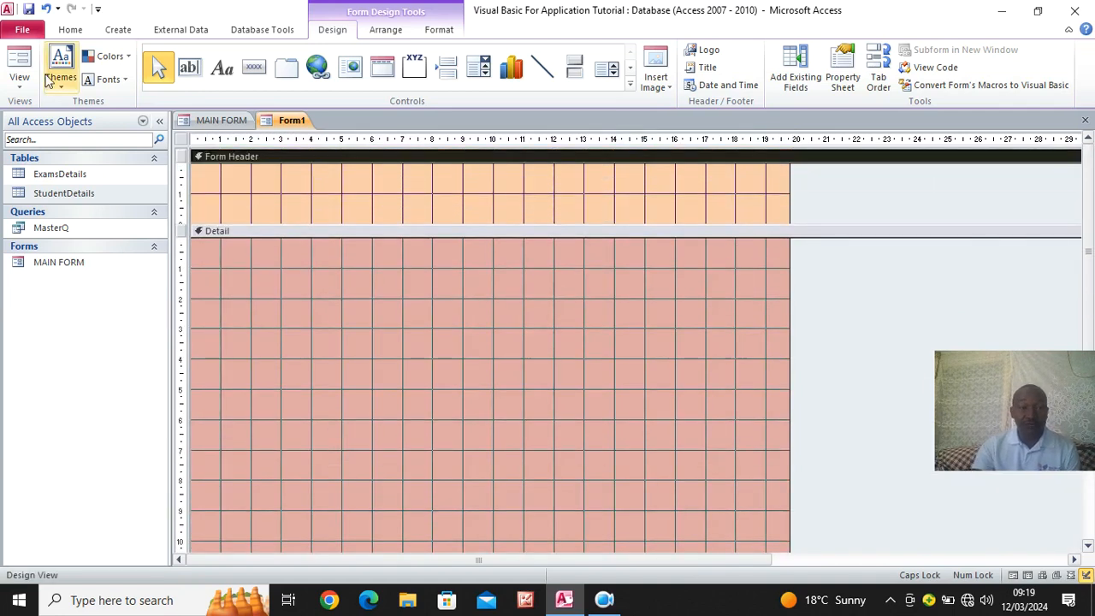
# - Save the form under the name STUDENTS CAPTURE
pyautogui.click(28, 9)
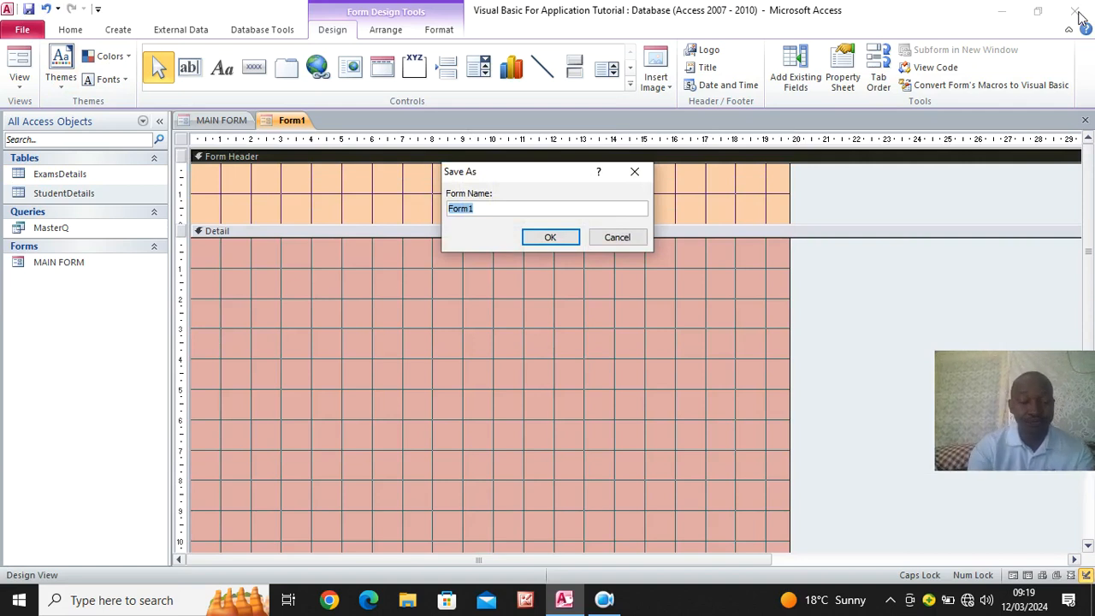
pyautogui.write('STUDENTS CAPTURE')
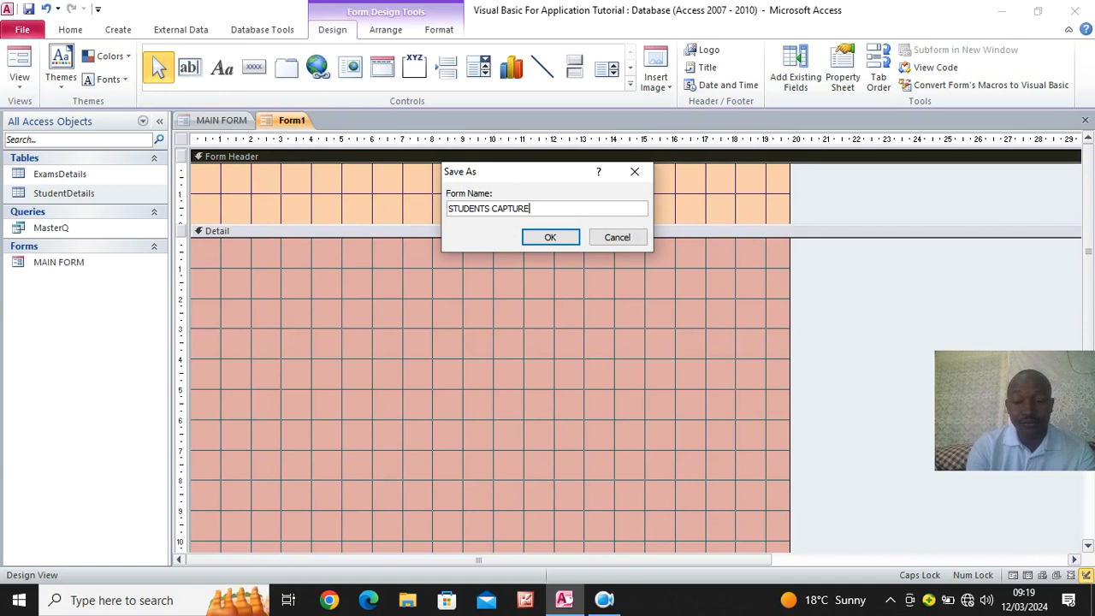
pyautogui.press('Return')
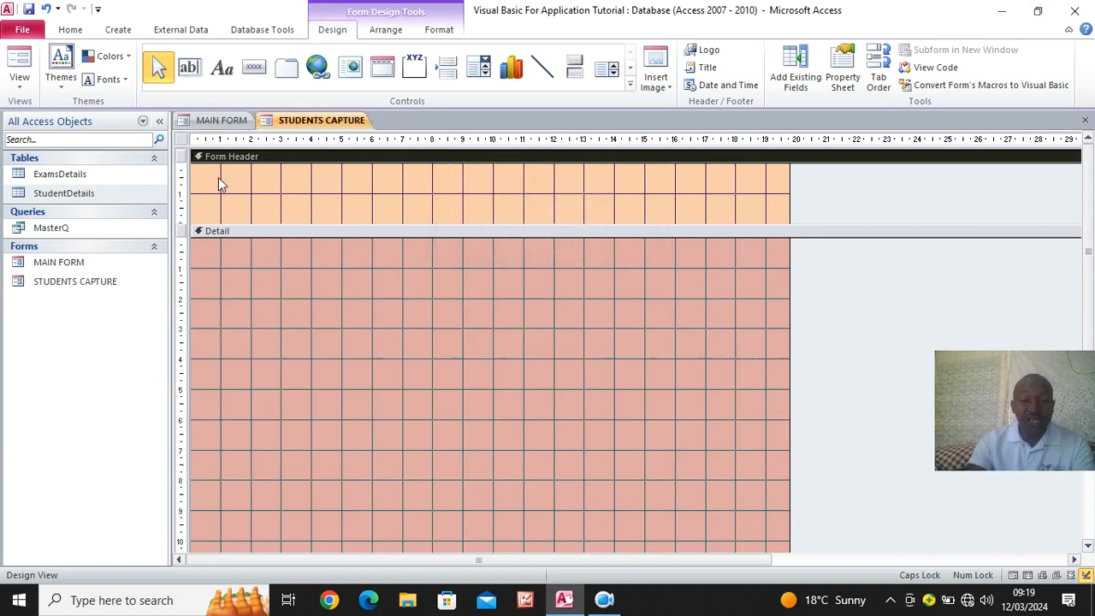
# - Set the record source of the STUDENTS CAPTURE form to the StudentDetails table
pyautogui.click(72, 195)
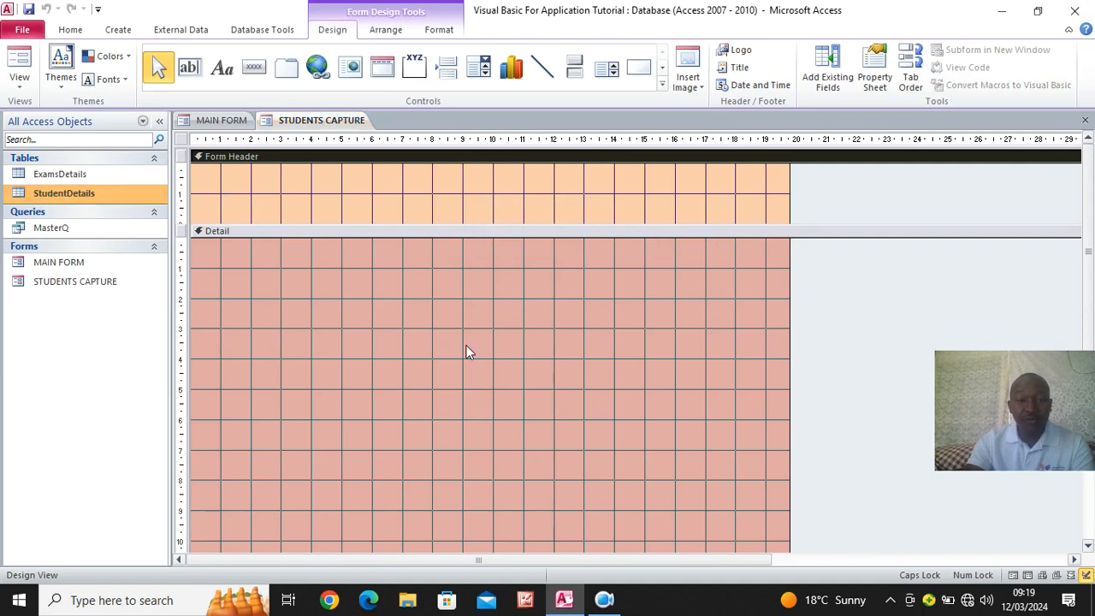
pyautogui.click(182, 141)
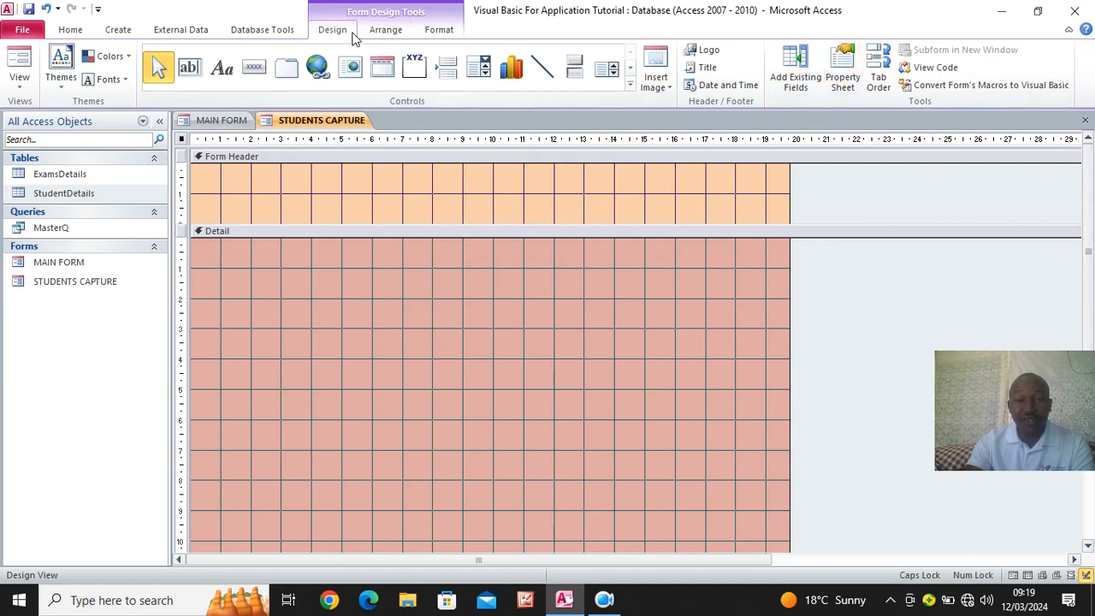
pyautogui.click(842, 73)
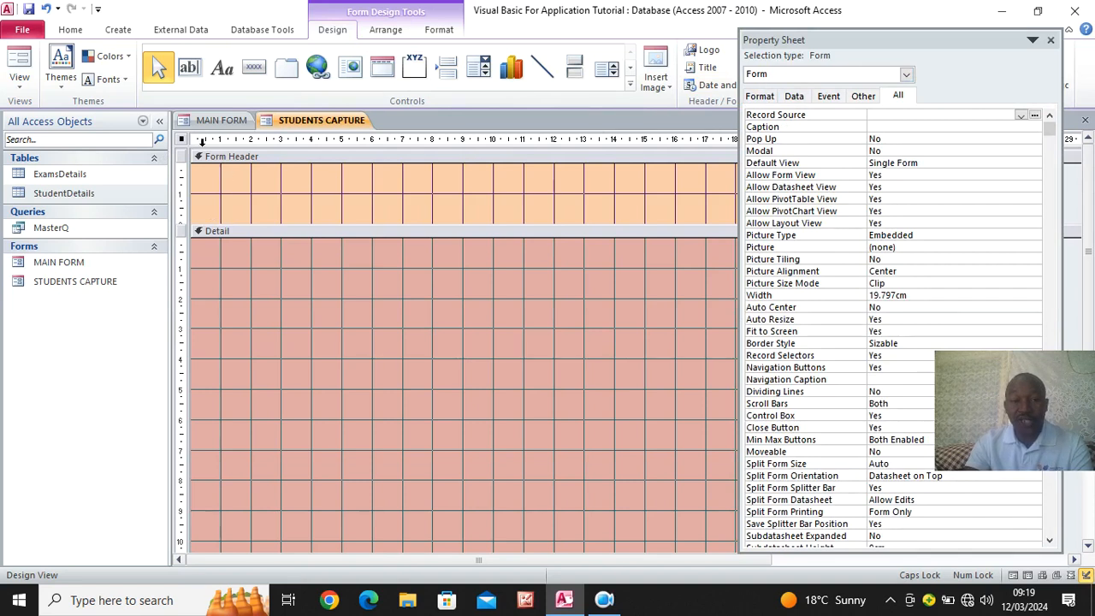
pyautogui.click(180, 139)
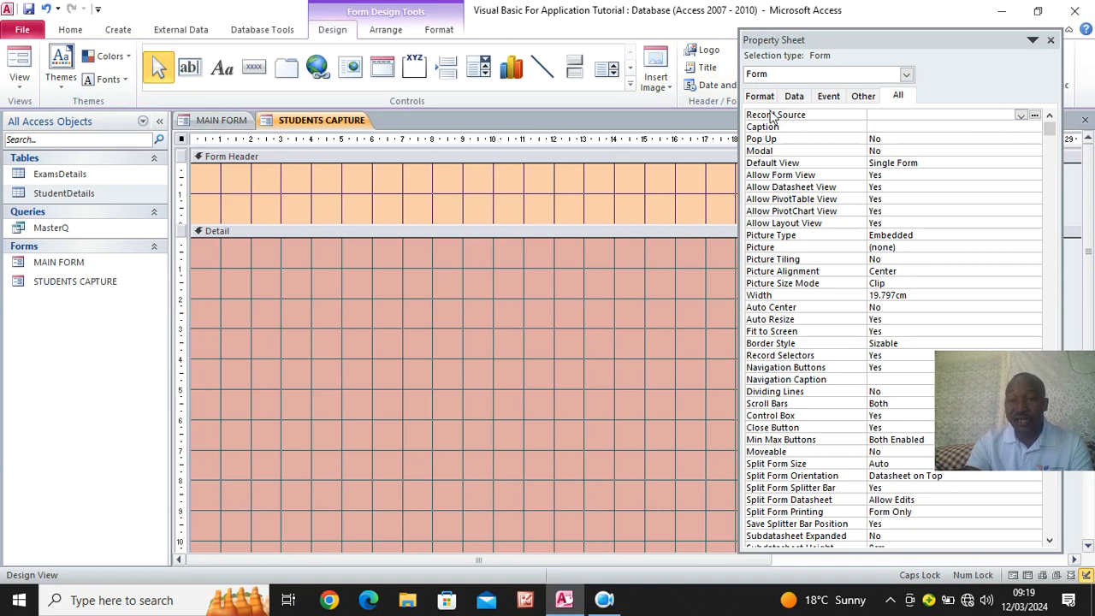
pyautogui.click(1020, 115)
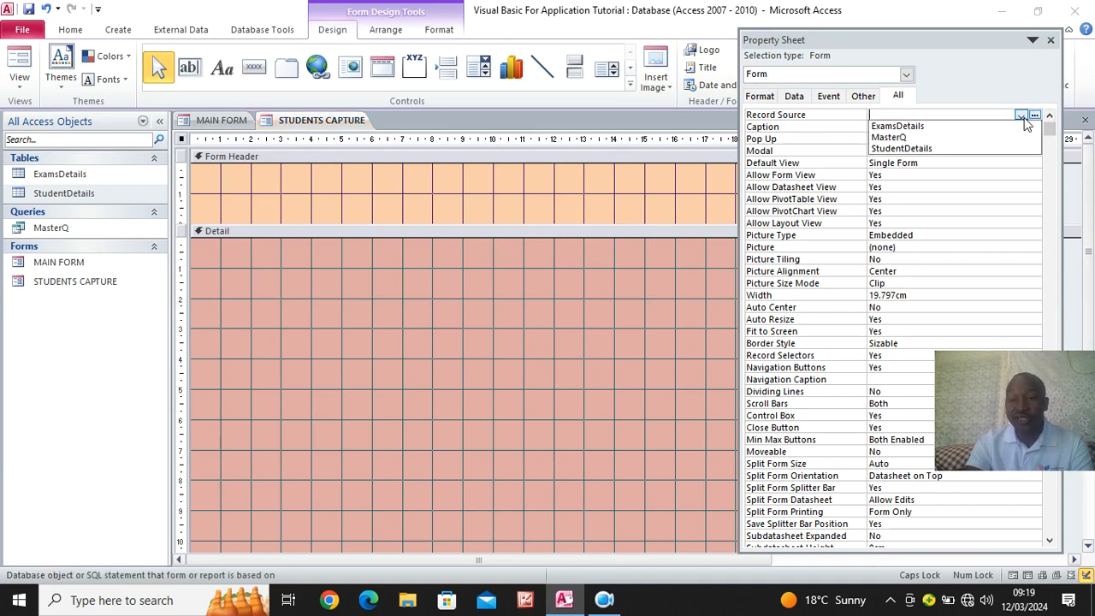
pyautogui.click(939, 151)
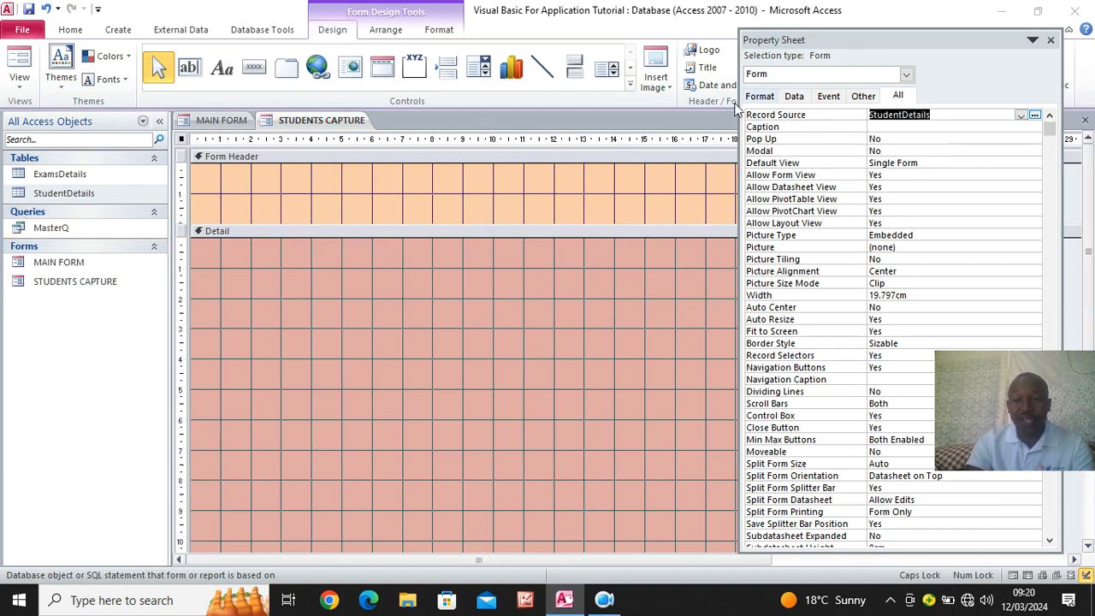
pyautogui.click(1052, 40)
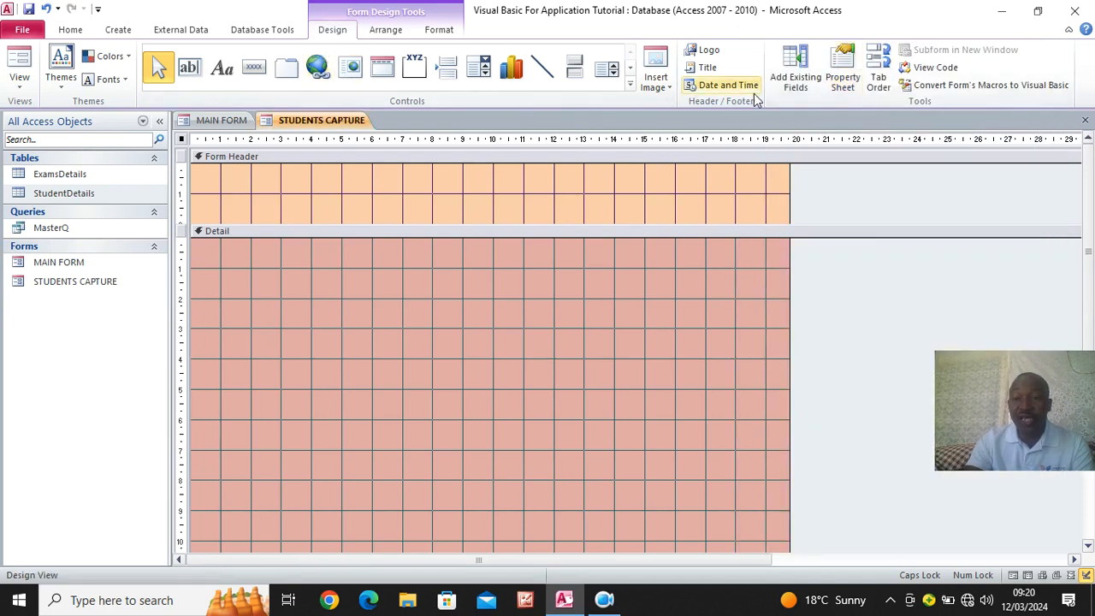
# - Add all fields from AdmissionNumber through County, including PassPortPhoto and Remarks, to the form's Detail section
pyautogui.click(789, 90)
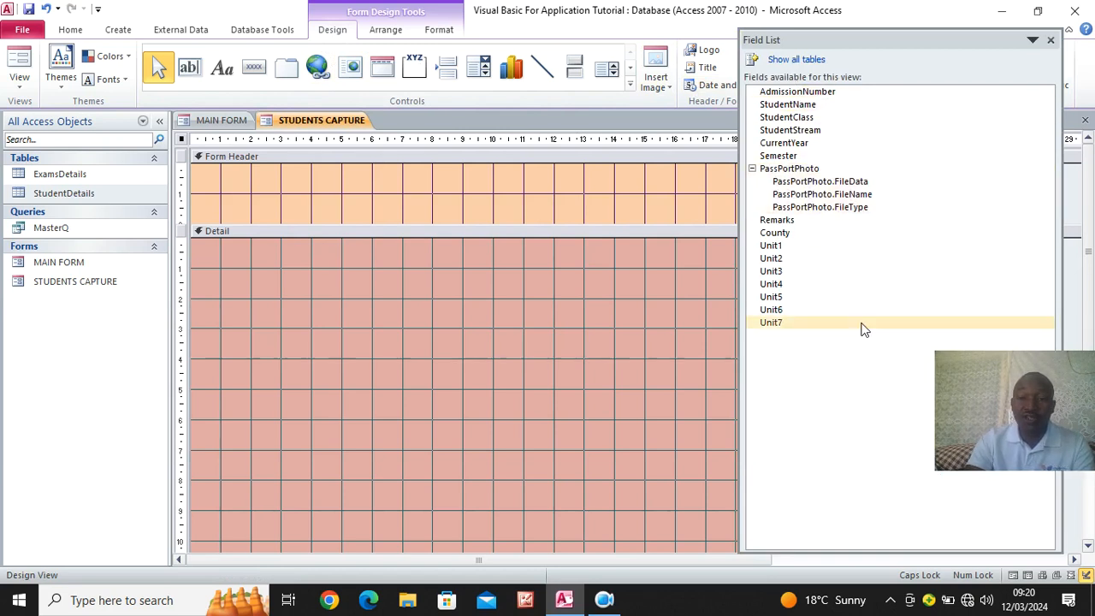
pyautogui.click(752, 169)
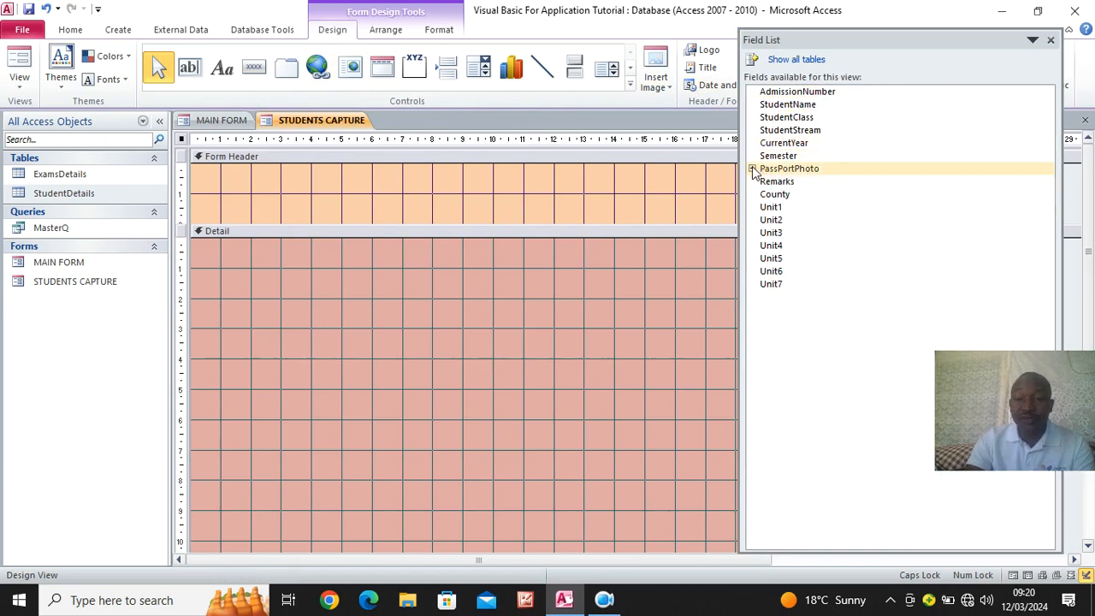
pyautogui.click(752, 170)
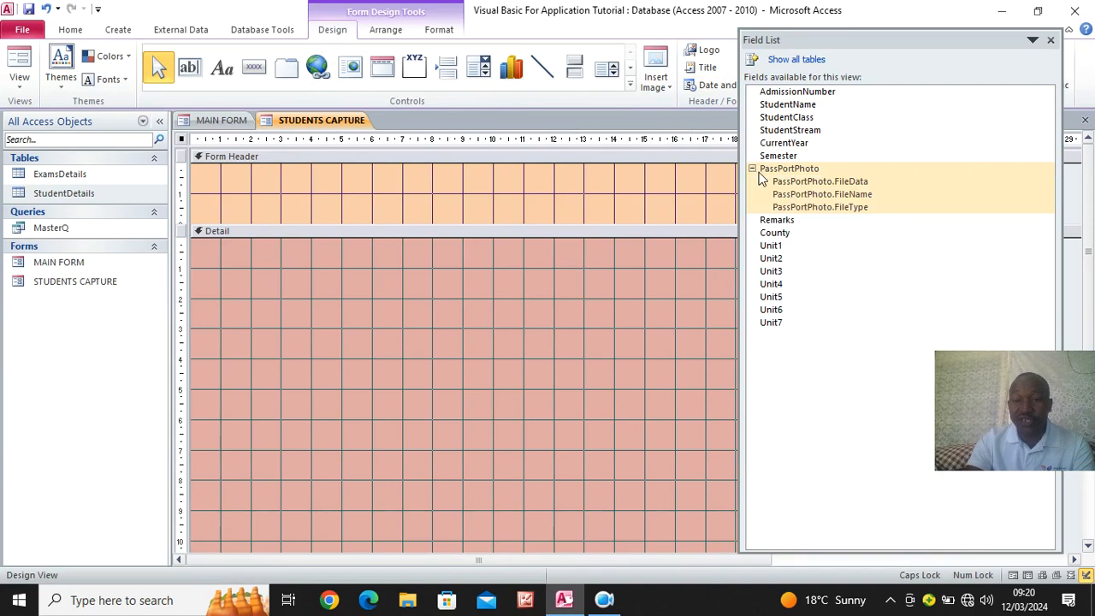
pyautogui.click(752, 169)
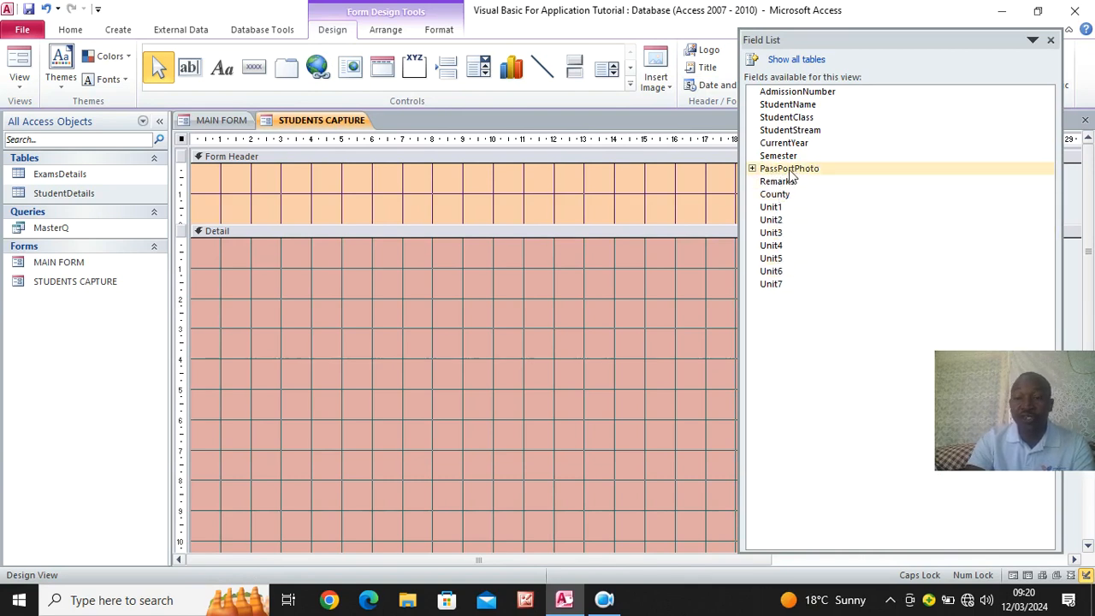
pyautogui.click(782, 95)
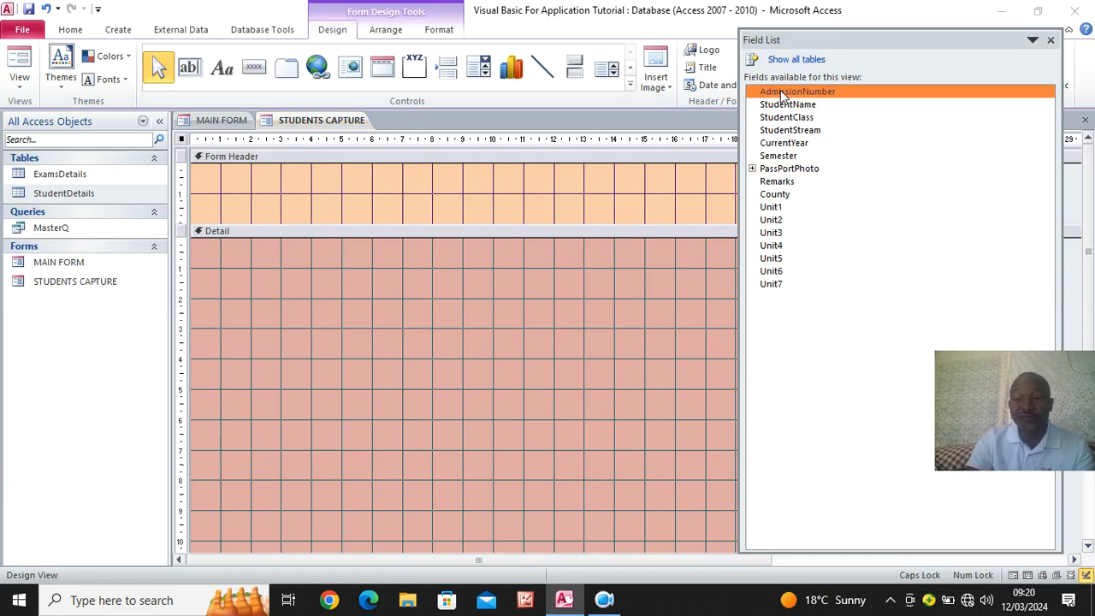
pyautogui.keyDown('shift'); pyautogui.click(787, 196); pyautogui.keyUp('shift')
pyautogui.moveTo(781, 104); pyautogui.dragTo(399, 296)
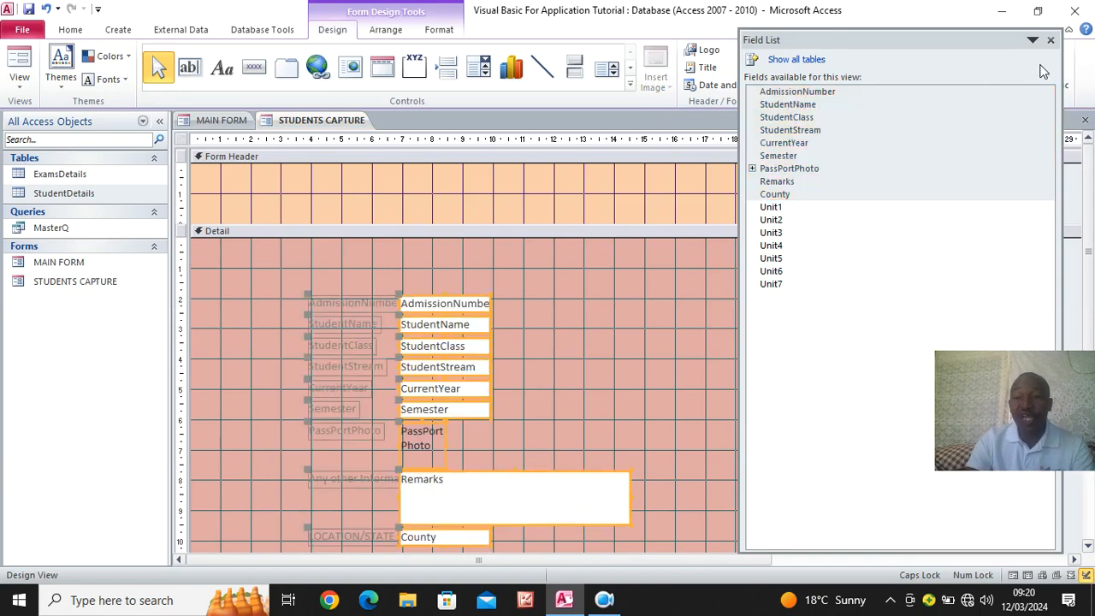
pyautogui.click(1050, 40)
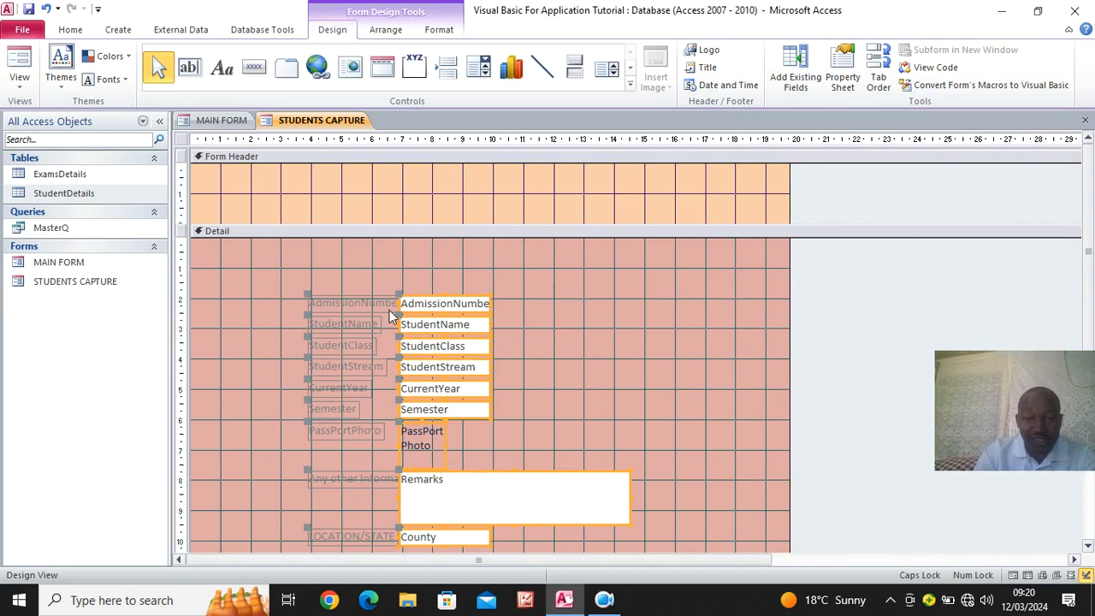
# - Move all the added fields with their labels together to the upper-left area of the Detail section, about 1 cm from its left edge
pyautogui.moveTo(306, 293); pyautogui.dragTo(211, 253)
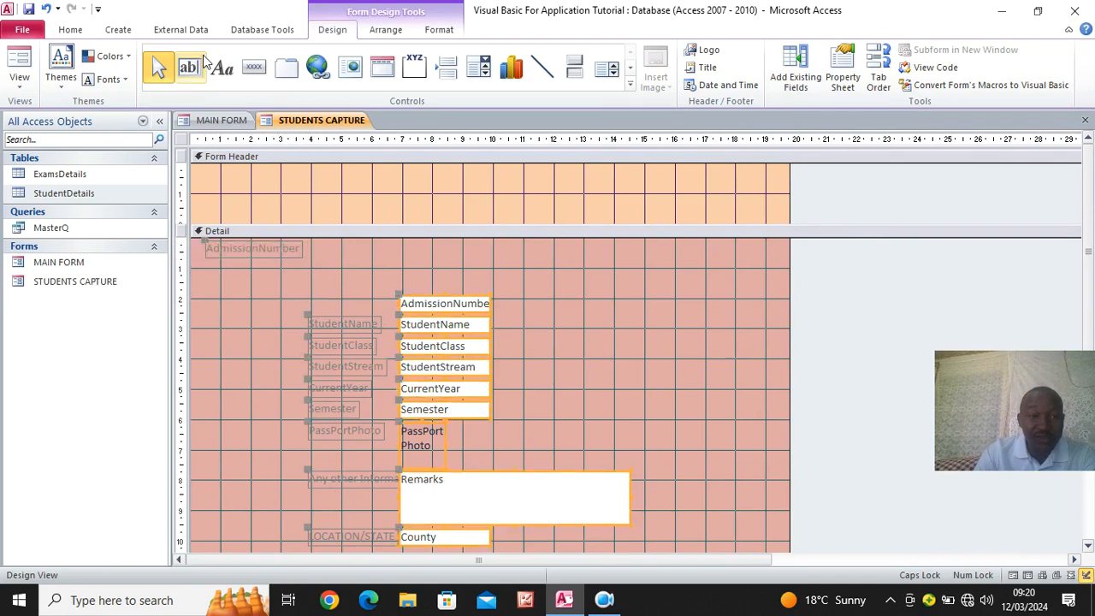
pyautogui.click(45, 8)
pyautogui.scroll(-1, 425, 265)
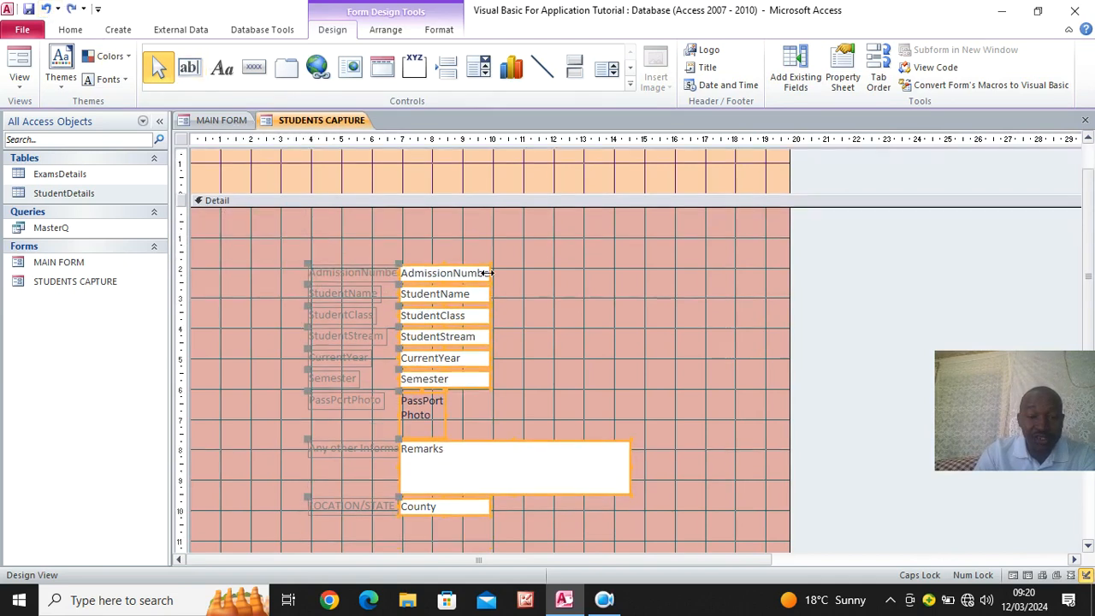
pyautogui.moveTo(286, 233); pyautogui.dragTo(609, 535)
pyautogui.moveTo(508, 465); pyautogui.dragTo(418, 400)
pyautogui.click(543, 350)
# - Move the PassPortPhoto label and attachment box beside the other fields, and enlarge the box to about 6 by 4 cm below its label
pyautogui.click(253, 343)
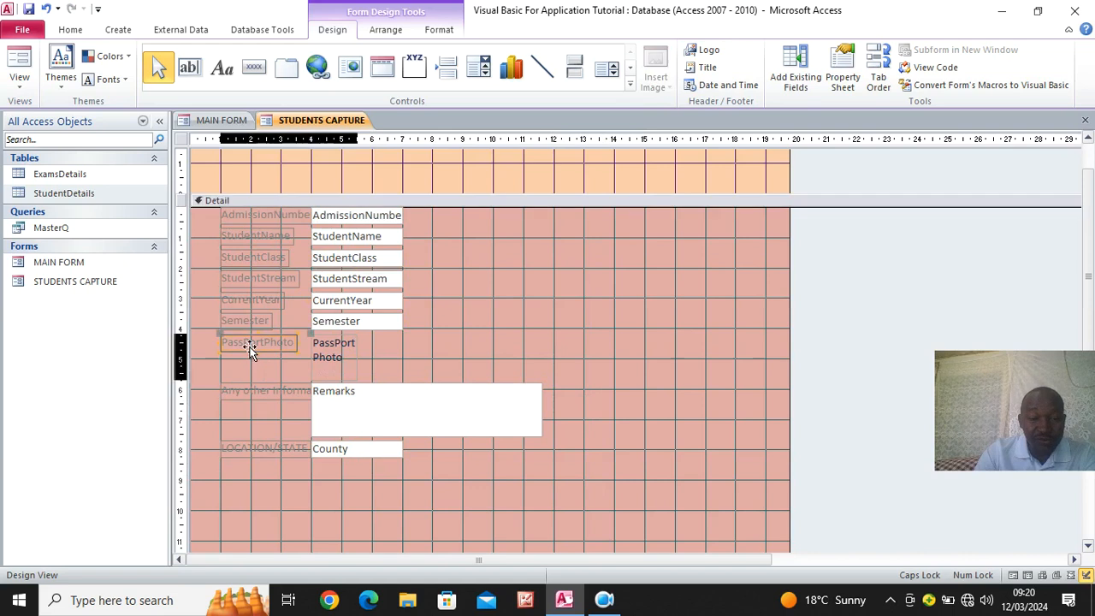
pyautogui.moveTo(312, 336); pyautogui.dragTo(631, 258)
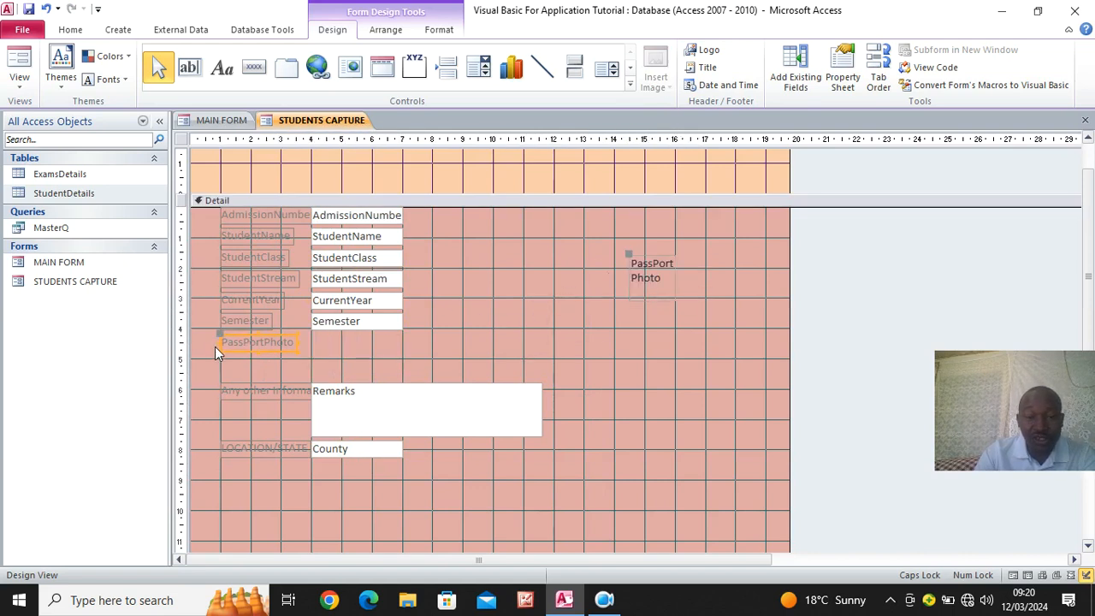
pyautogui.moveTo(217, 332); pyautogui.dragTo(582, 219)
pyautogui.click(647, 286)
pyautogui.moveTo(631, 299); pyautogui.dragTo(517, 363)
pyautogui.moveTo(672, 364); pyautogui.dragTo(710, 374)
# - Move the County field with its LOCATION/STATE label directly below the Semester field
pyautogui.moveTo(272, 451); pyautogui.dragTo(304, 339)
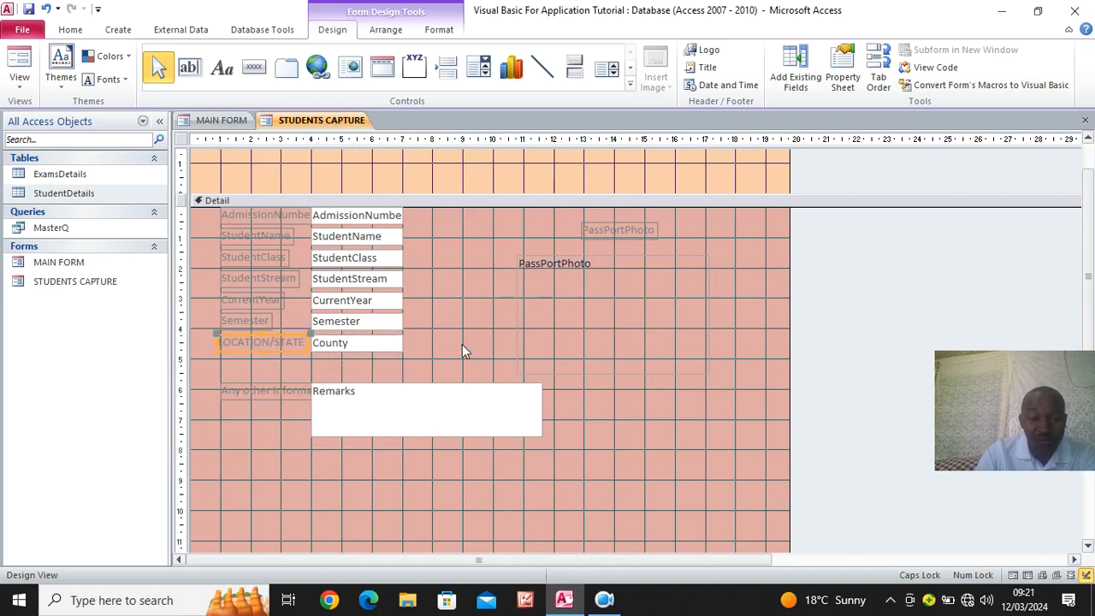
# - Enlarge the Remarks box to about 12 cm wide and 4.5 cm high
pyautogui.moveTo(331, 400); pyautogui.dragTo(334, 403)
pyautogui.moveTo(545, 440); pyautogui.dragTo(672, 521)
pyautogui.scroll(-3, 750, 441)
# - Narrow the whole form to about 18 cm wide
pyautogui.moveTo(781, 443); pyautogui.dragTo(729, 379)
pyautogui.scroll(5, 690, 392)
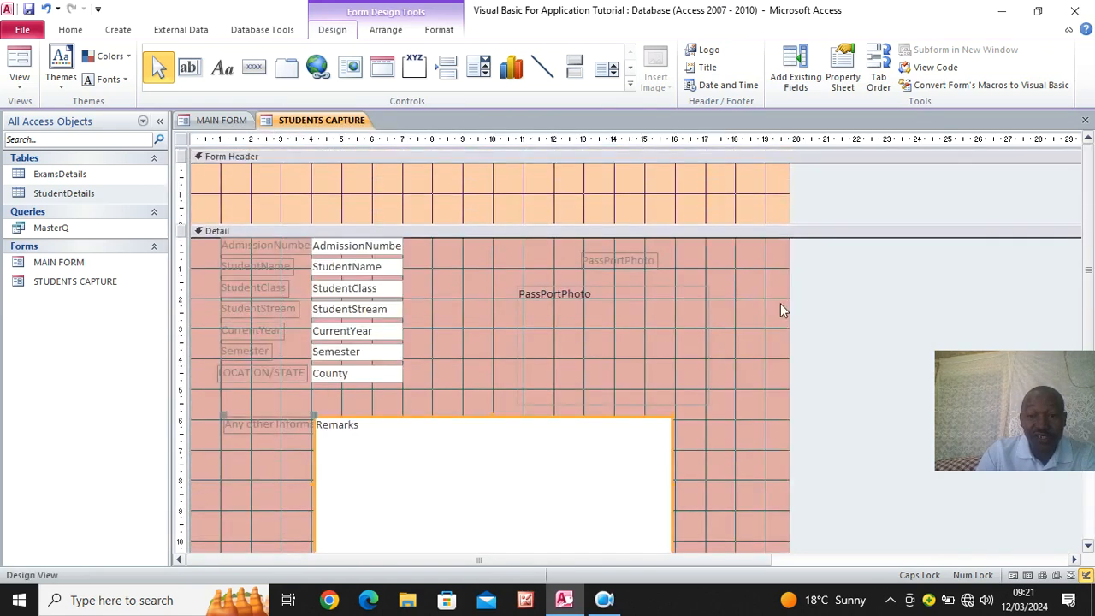
pyautogui.click(788, 301)
pyautogui.moveTo(787, 304); pyautogui.dragTo(736, 308)
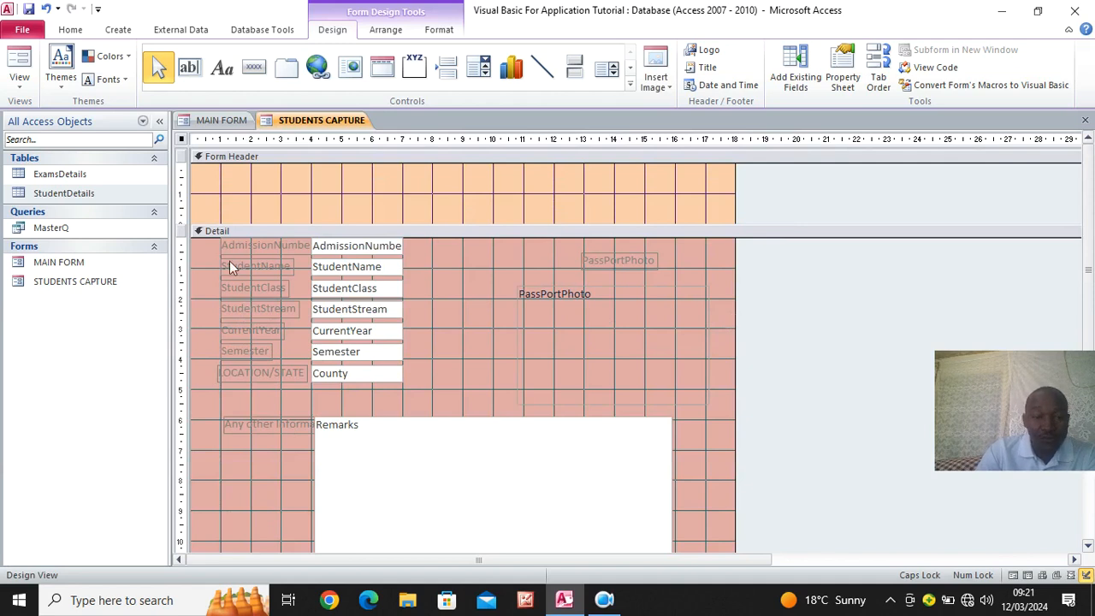
# - Nudge the LOCATION/STATE label and its County box slightly right to line the label up with the labels above
pyautogui.click(281, 377)
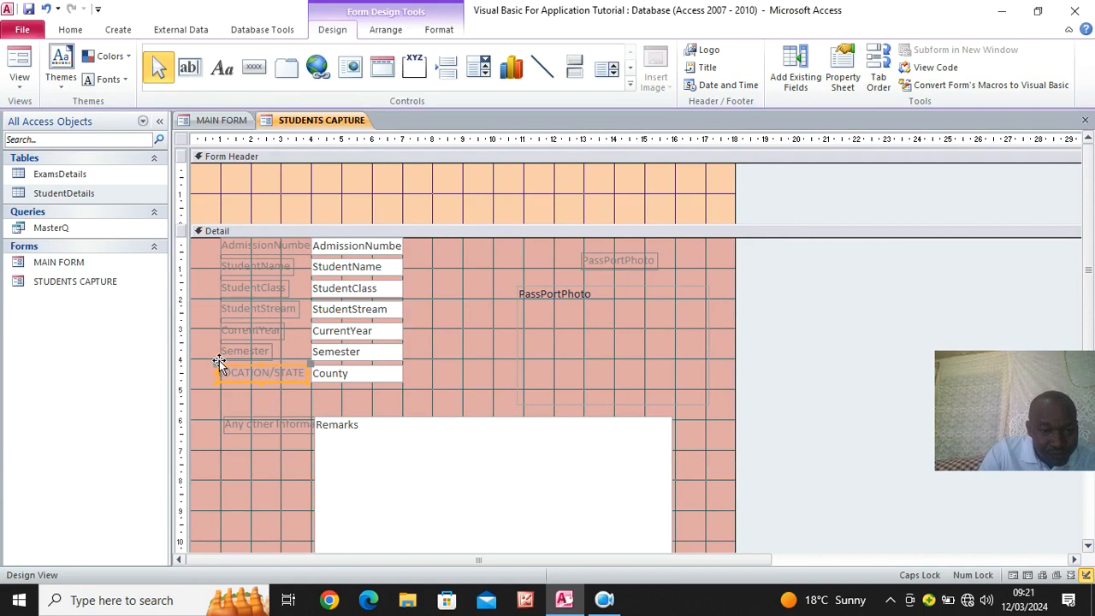
pyautogui.scroll(-5, 23, 519)
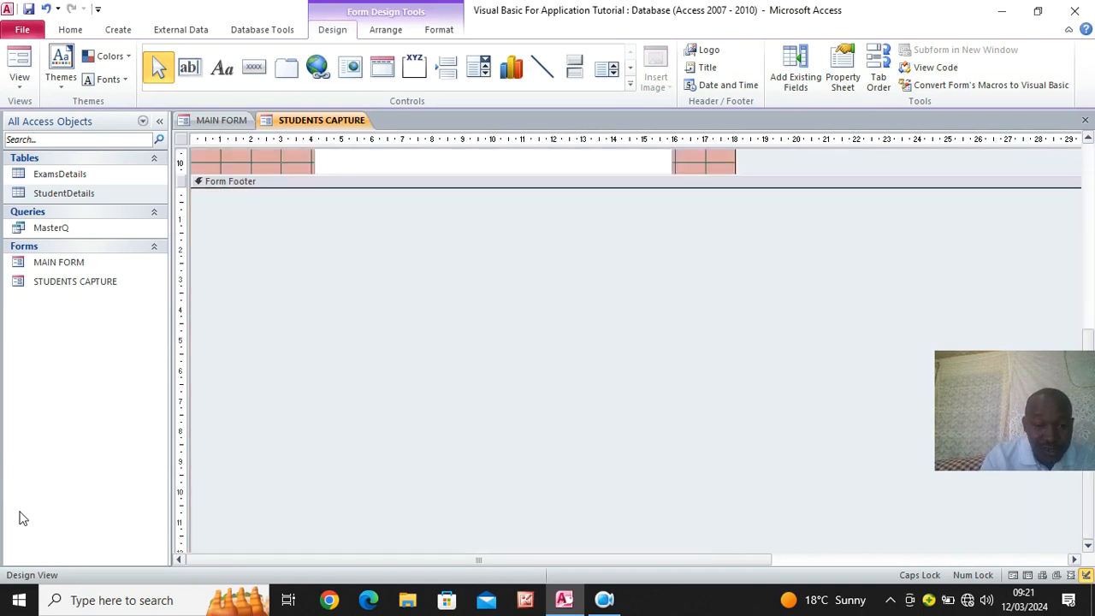
pyautogui.scroll(5, 334, 290)
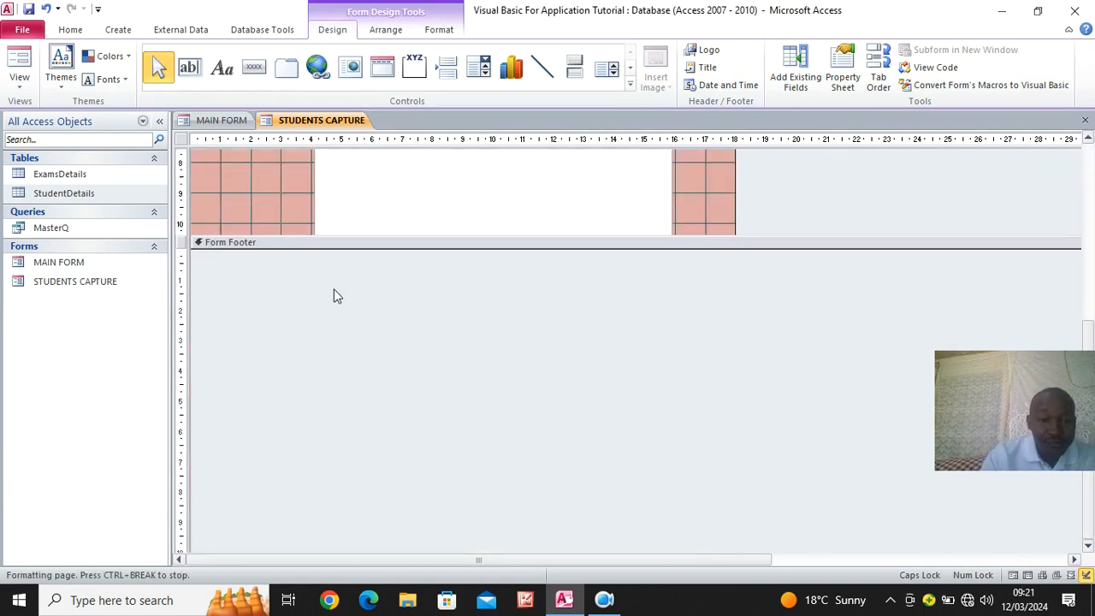
pyautogui.press('Right')
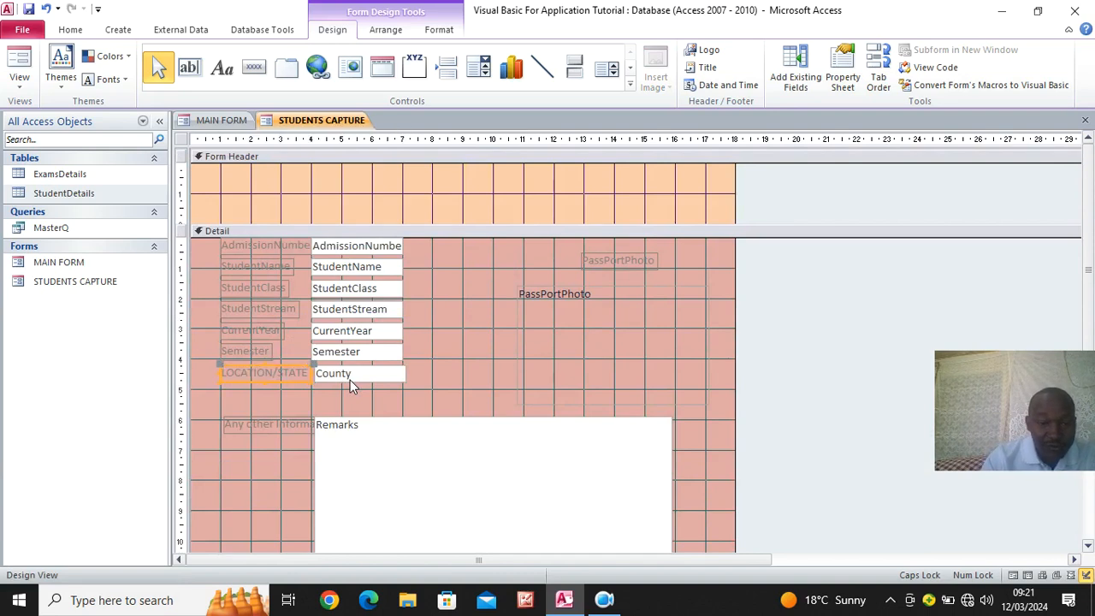
# - Widen the StudentName, StudentClass, StudentStream, CurrentYear and Semester labels so they reach their text boxes
pyautogui.moveTo(212, 239); pyautogui.dragTo(155, 295)
pyautogui.click(261, 266)
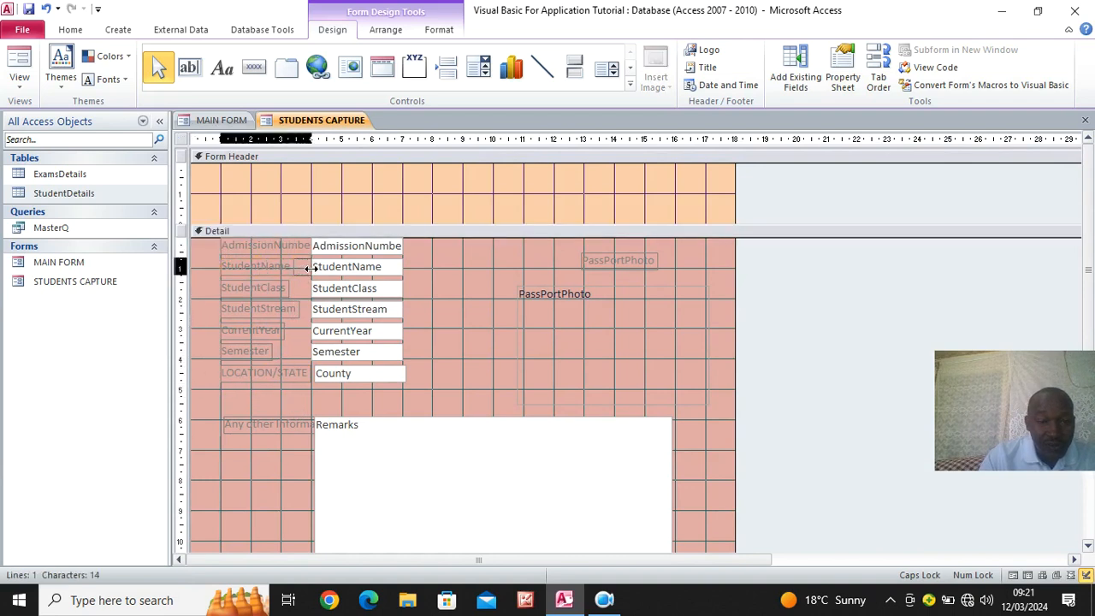
pyautogui.click(282, 288)
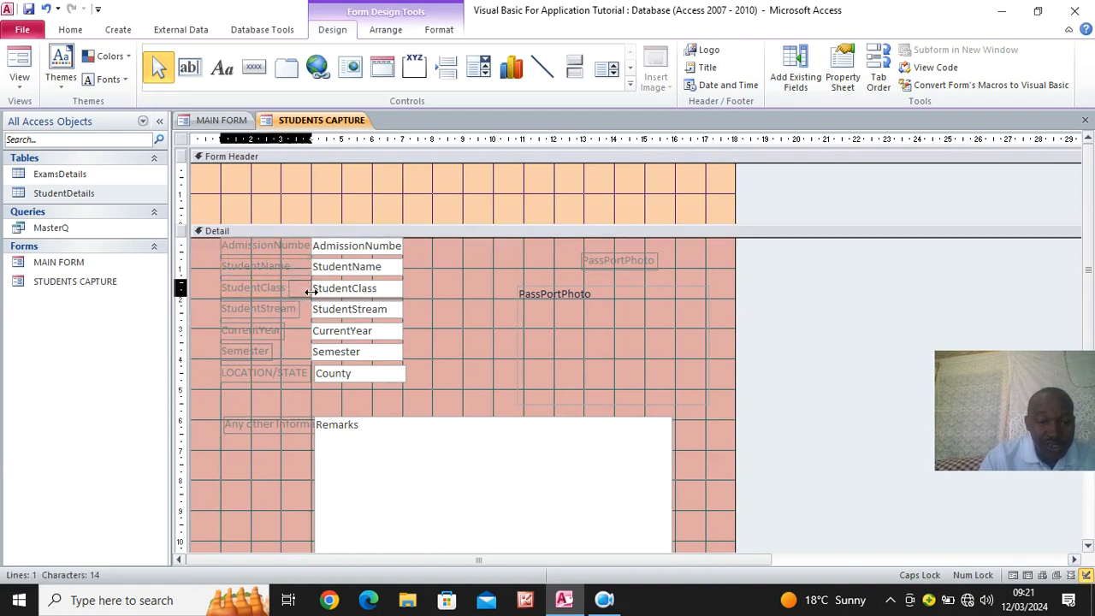
pyautogui.click(299, 309)
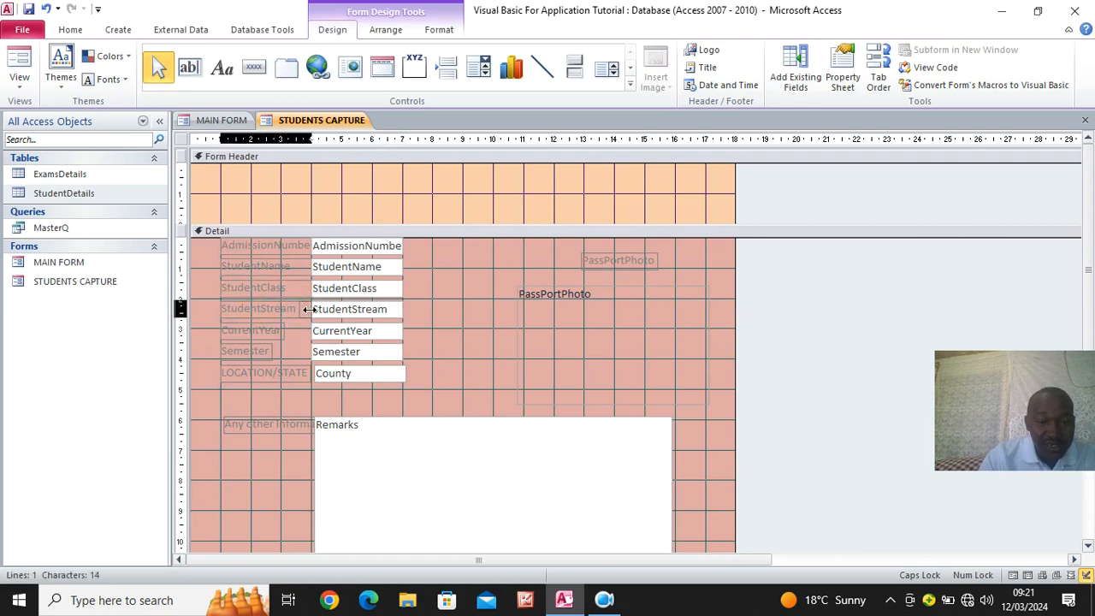
pyautogui.click(305, 315)
pyautogui.click(285, 333)
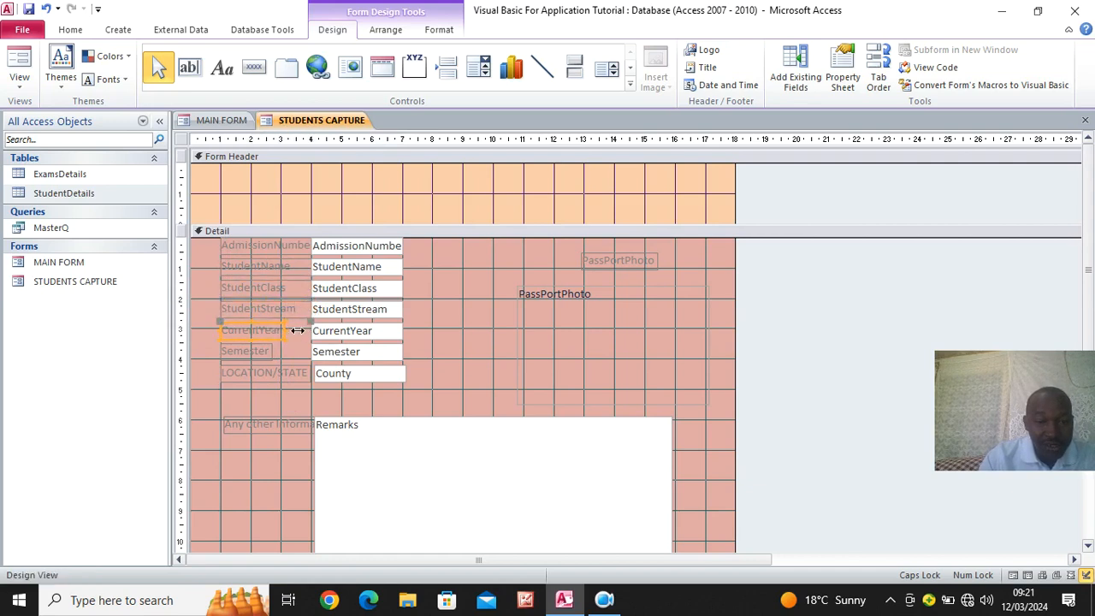
pyautogui.moveTo(284, 330); pyautogui.dragTo(313, 357)
pyautogui.click(276, 352)
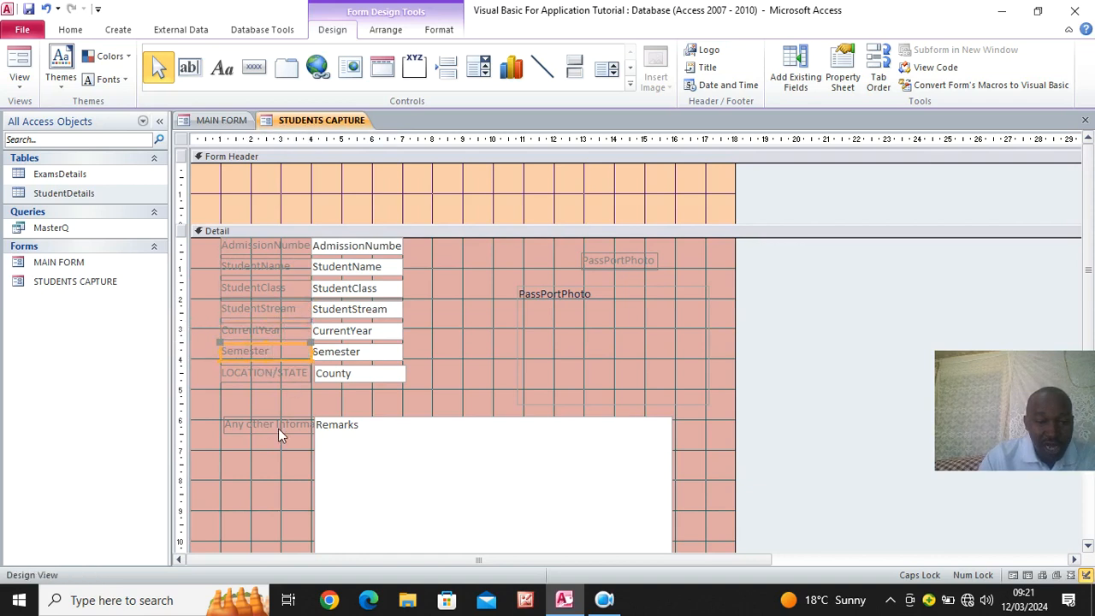
# - Right-align all labels from AdmissionNumber down to the Remarks field's label and make their text black and bold
pyautogui.moveTo(275, 457); pyautogui.dragTo(271, 224)
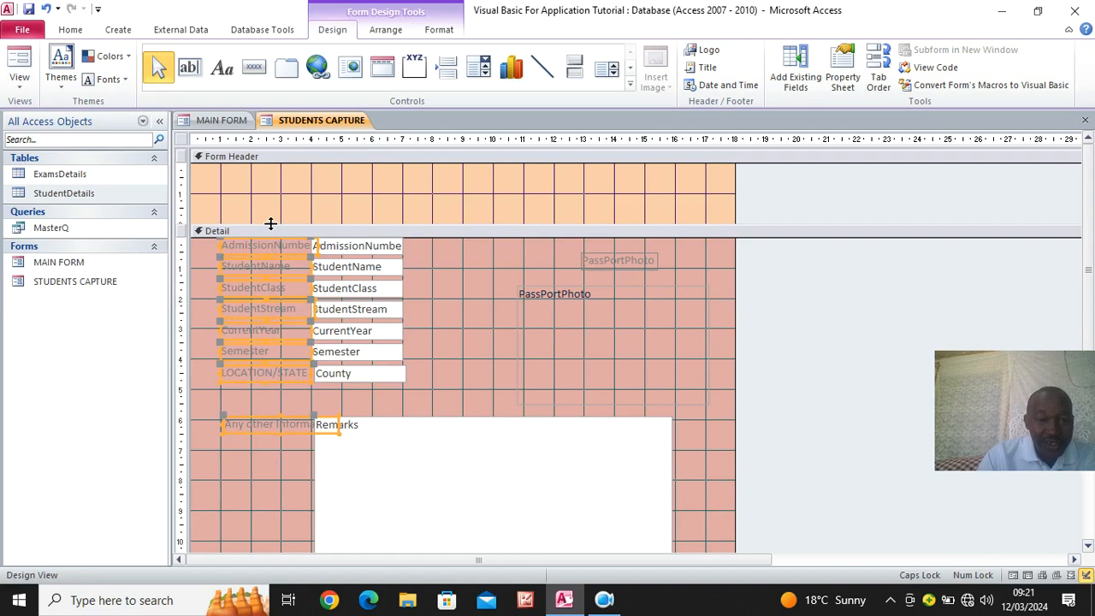
pyautogui.click(439, 30)
pyautogui.click(276, 80)
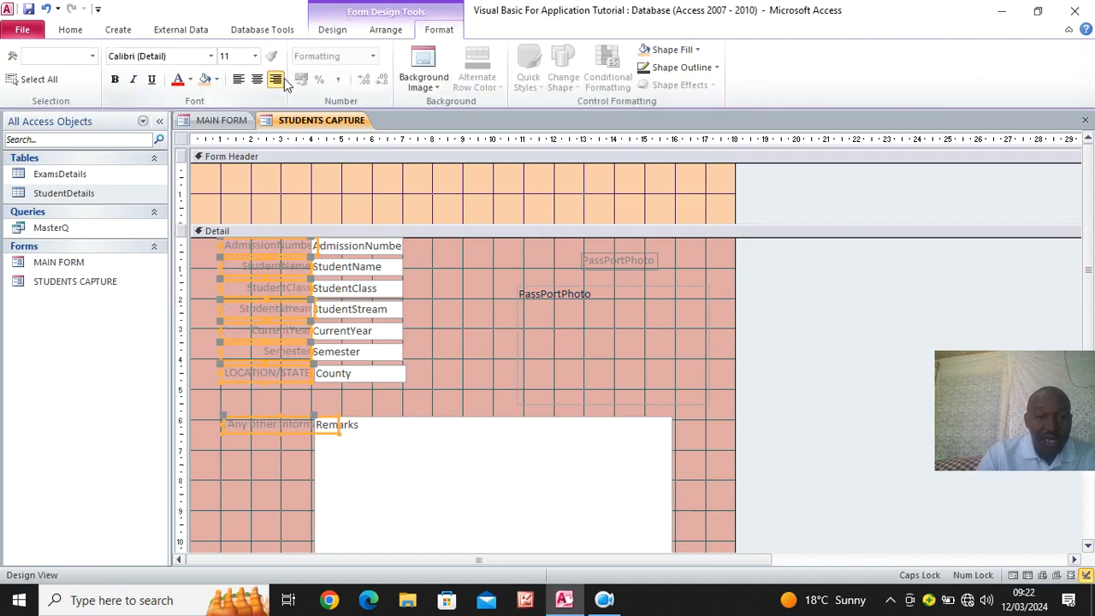
pyautogui.click(190, 80)
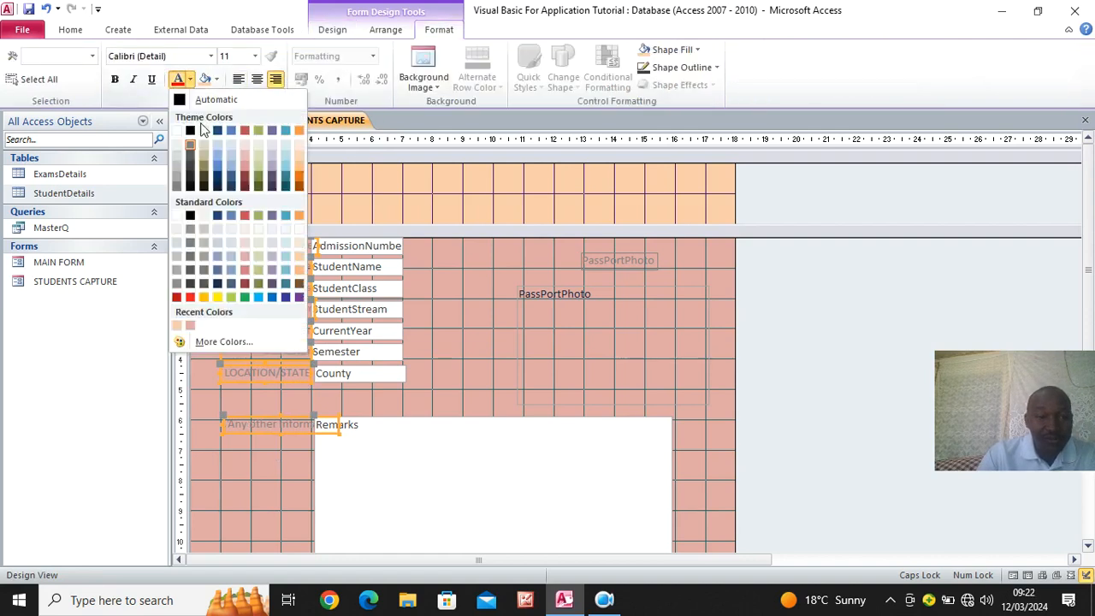
pyautogui.click(190, 132)
pyautogui.click(118, 80)
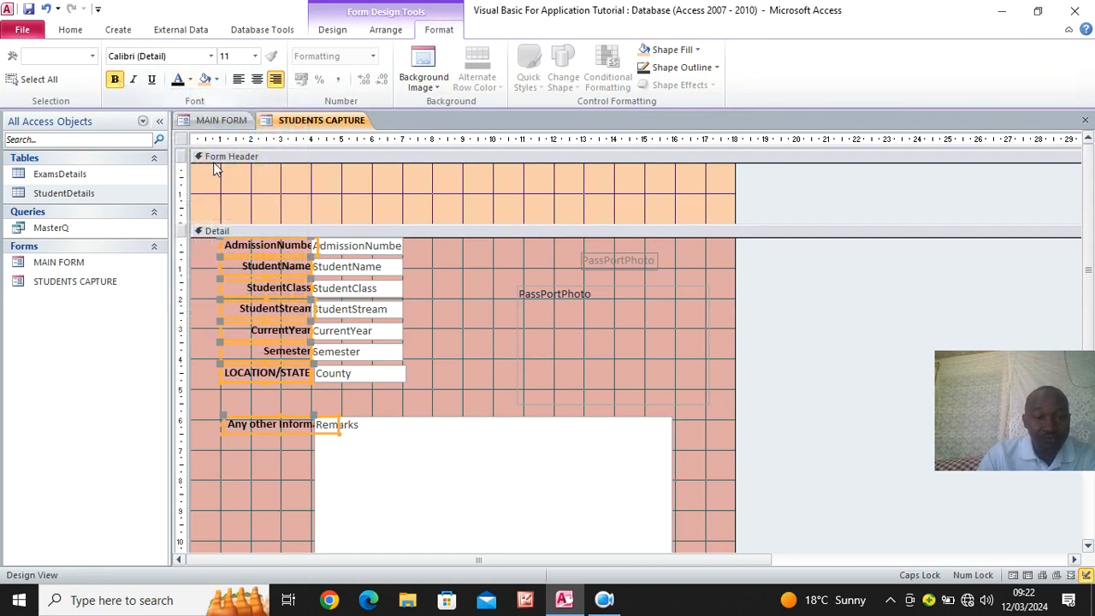
# - Widen the text boxes from AdmissionNumber through County to about 6 cm, and make their text and the Remarks box bold
pyautogui.click(438, 270)
pyautogui.moveTo(415, 242); pyautogui.dragTo(376, 373)
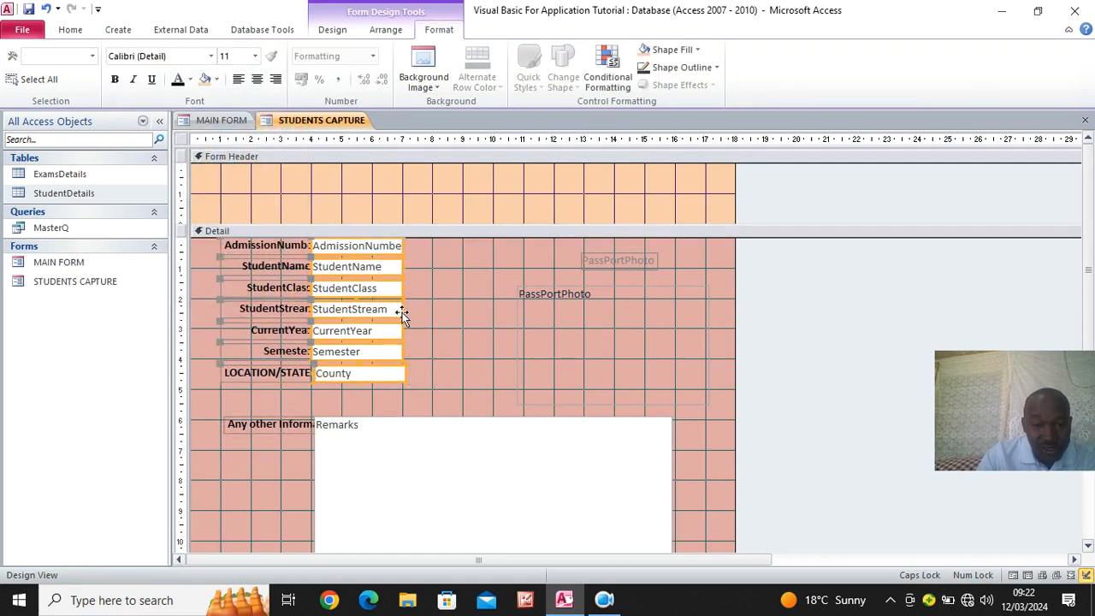
pyautogui.moveTo(402, 312); pyautogui.dragTo(492, 333)
pyautogui.click(115, 79)
pyautogui.click(411, 451)
pyautogui.click(114, 79)
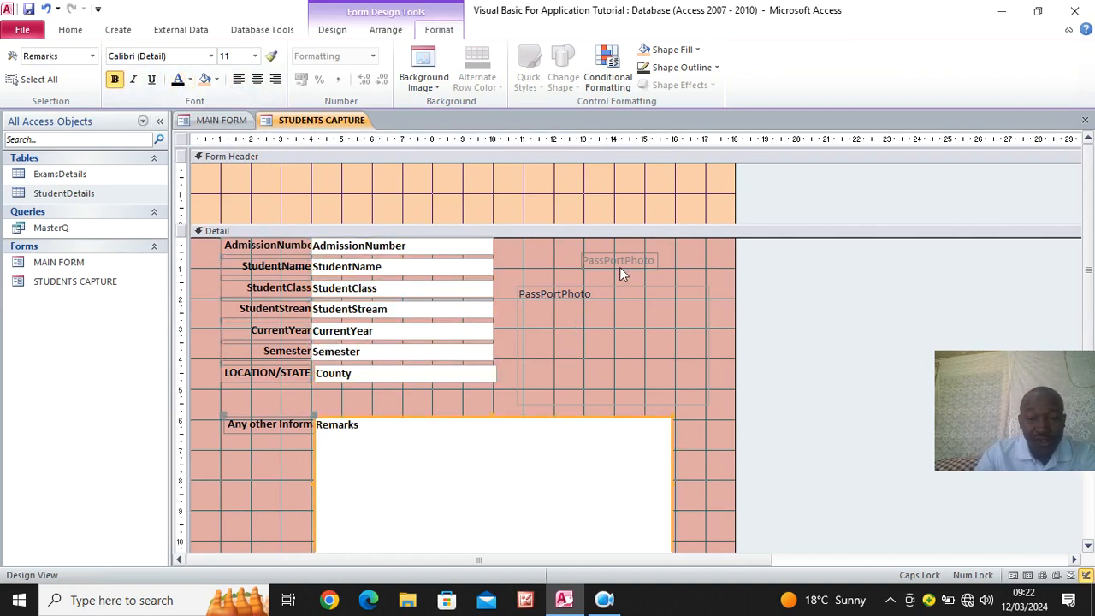
# - Make the PassPortPhoto label's text black and bold
pyautogui.click(618, 260)
pyautogui.click(175, 81)
pyautogui.click(672, 273)
pyautogui.click(608, 260)
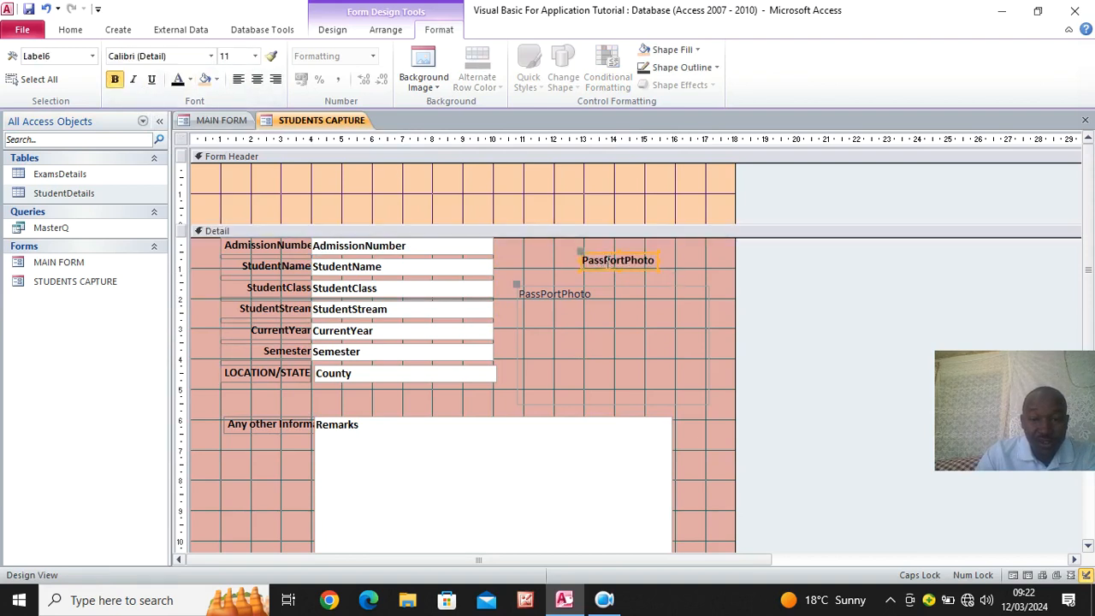
# - Change the photo label's caption to "Pass Port Photo" and extend the attachment box upward to just below it
pyautogui.click(607, 261)
pyautogui.click(634, 260)
pyautogui.click(667, 301)
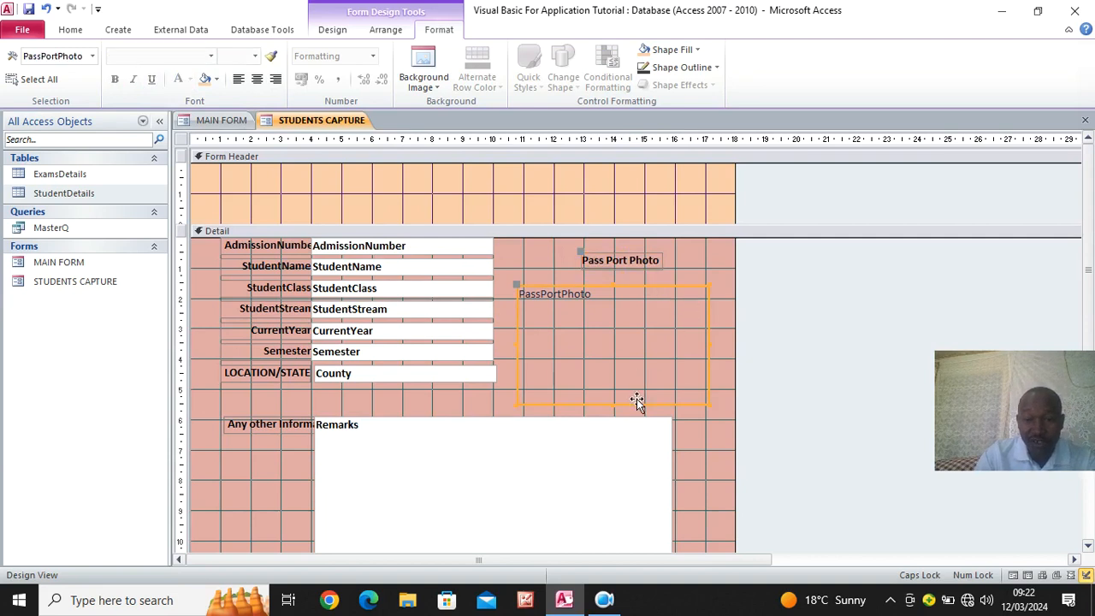
pyautogui.moveTo(612, 286); pyautogui.dragTo(609, 274)
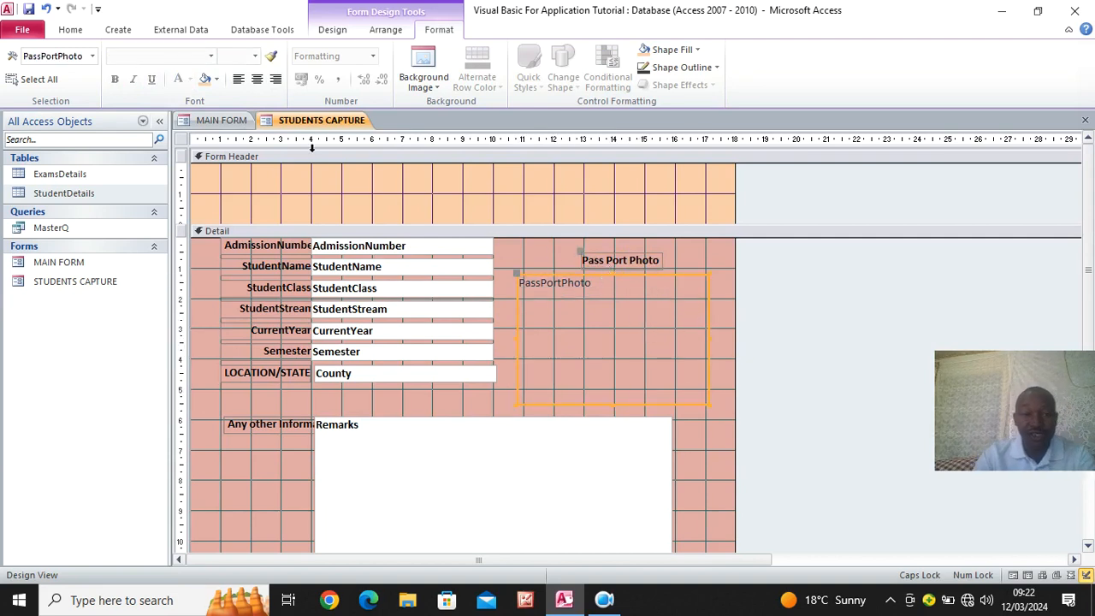
# - Add a label about 15.5 cm wide reading "STUDENTS DETAILS CAPTURE FORM" in the Form Header
pyautogui.click(336, 29)
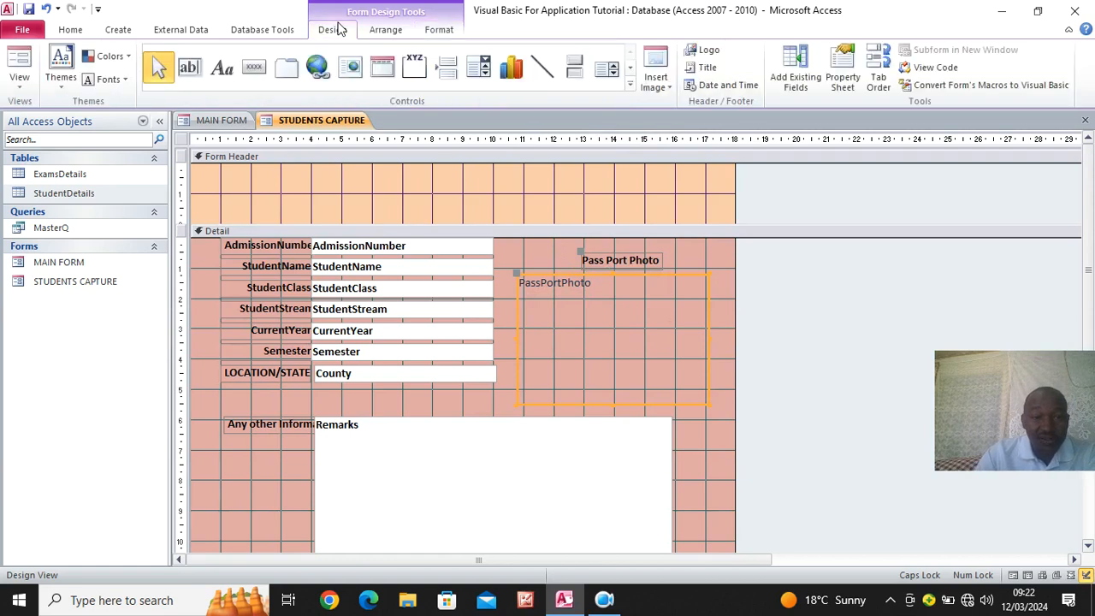
pyautogui.click(221, 71)
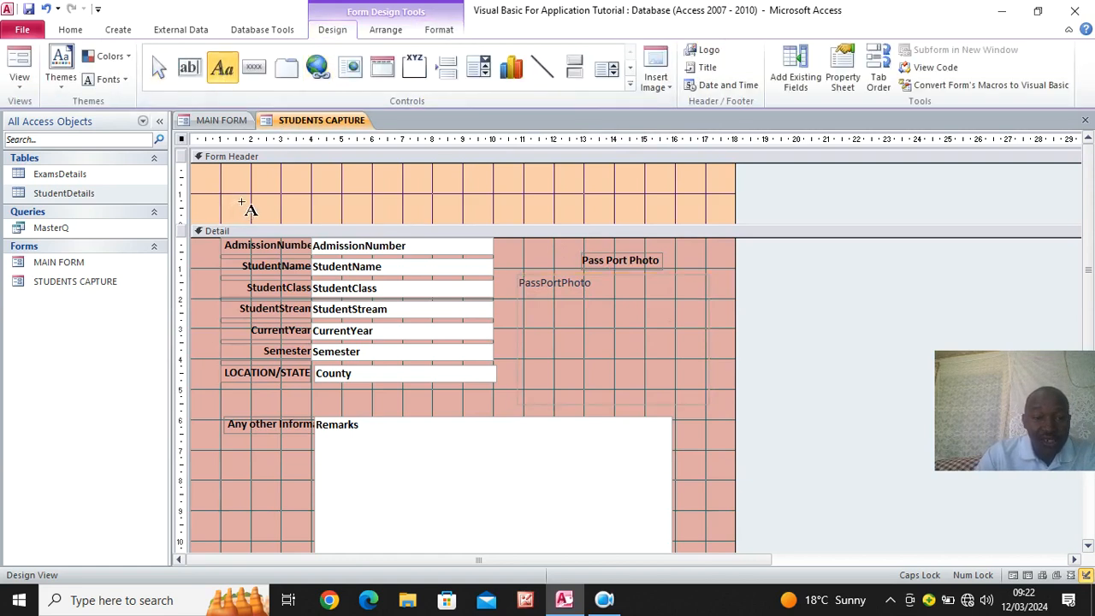
pyautogui.moveTo(209, 196); pyautogui.dragTo(678, 217)
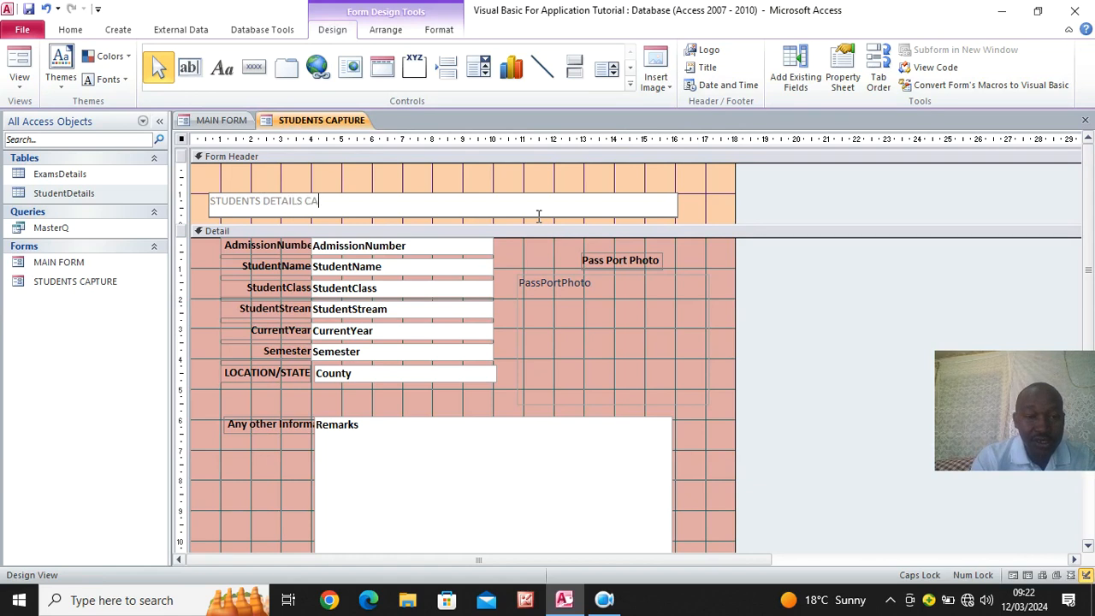
pyautogui.write('ORM')
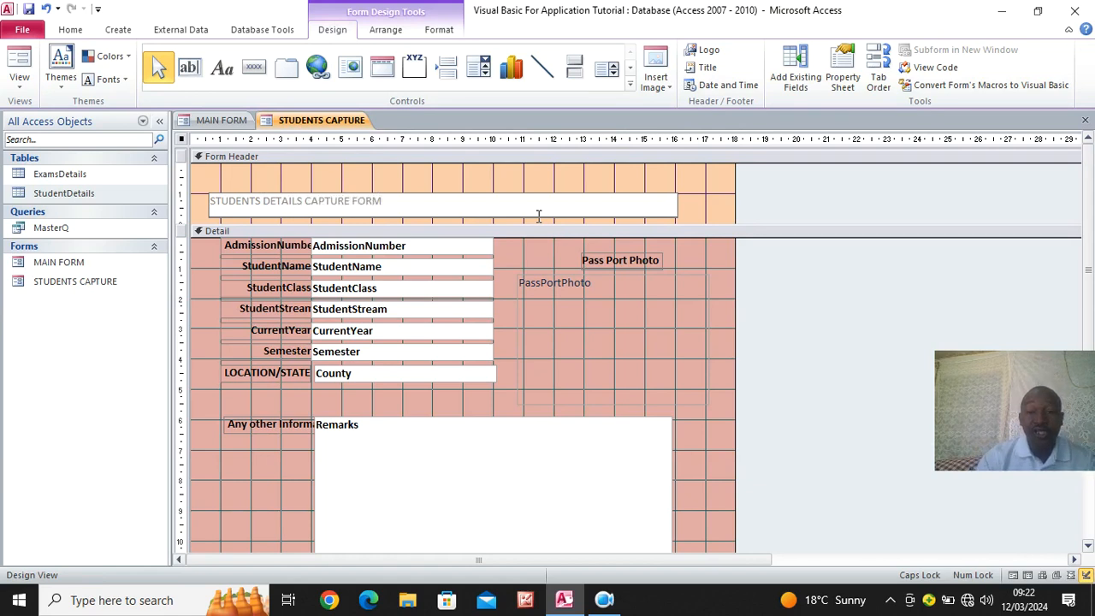
pyautogui.click(719, 212)
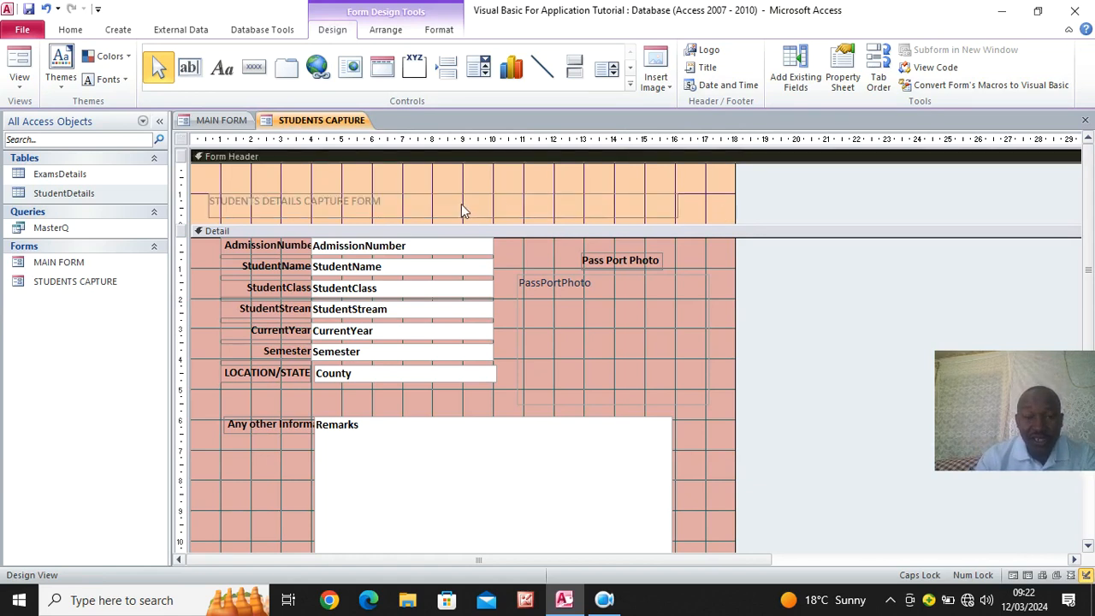
# - Format the header title as centered, black, bold 28-point text and enlarge its label to about 16 cm wide so the text fits
pyautogui.click(461, 204)
pyautogui.click(439, 29)
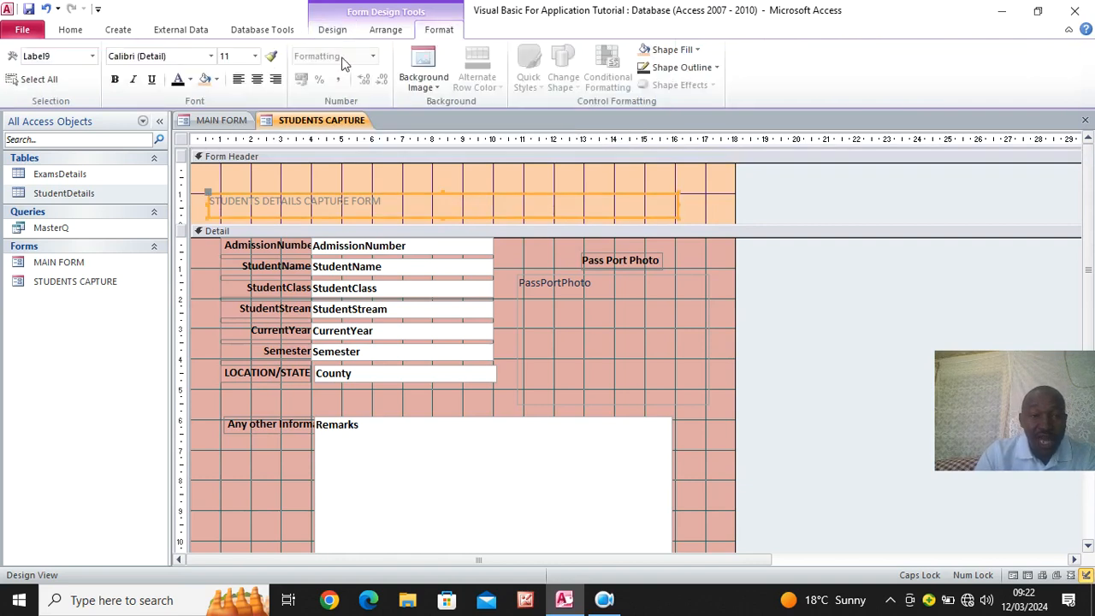
pyautogui.click(257, 79)
pyautogui.click(177, 78)
pyautogui.click(115, 79)
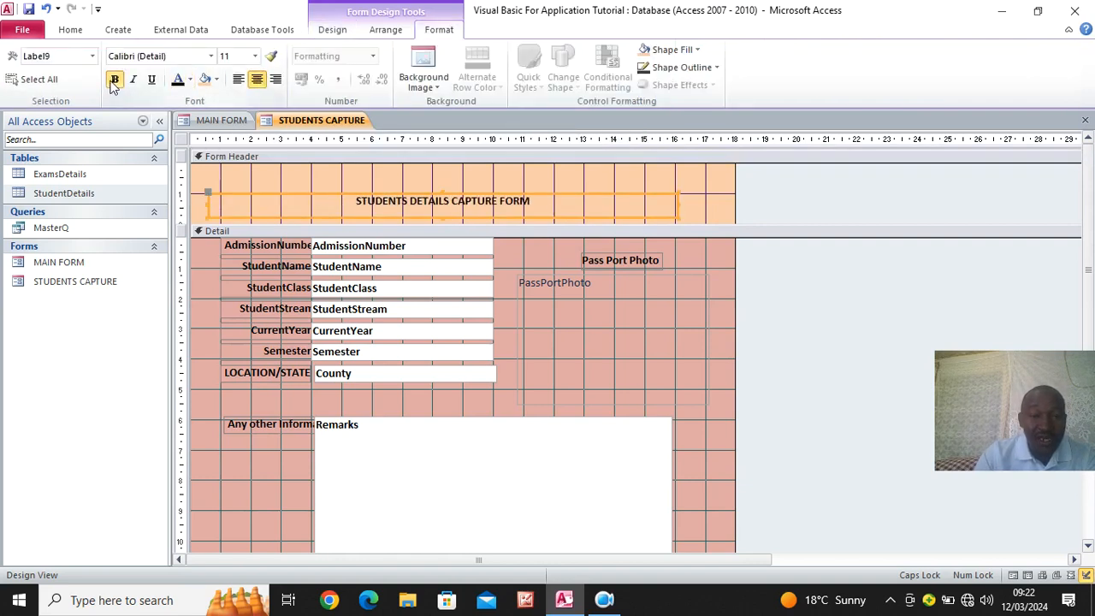
pyautogui.click(256, 56)
pyautogui.click(242, 235)
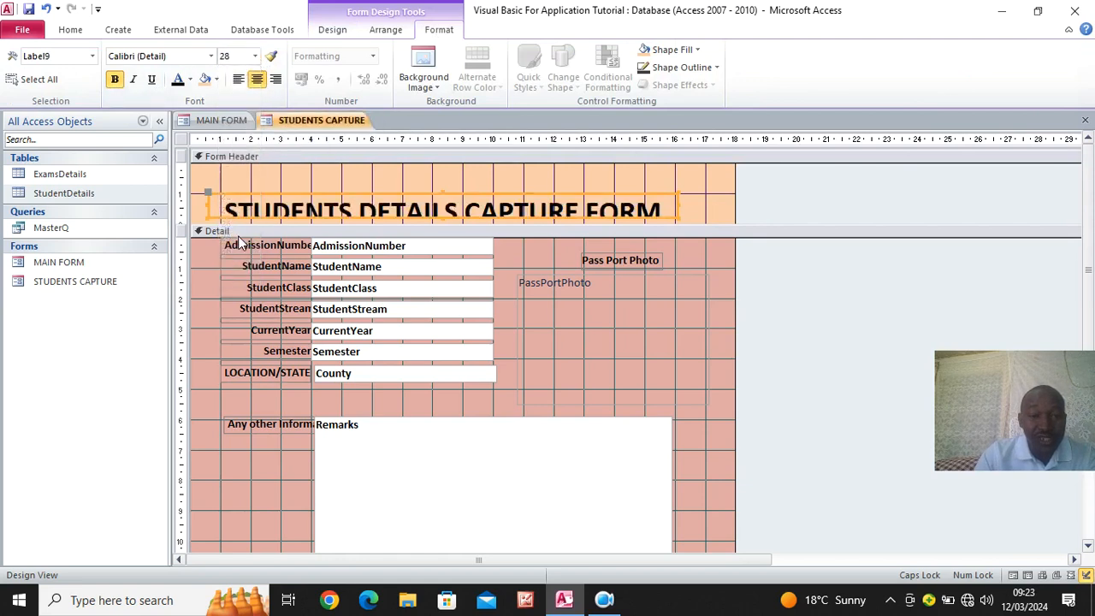
pyautogui.moveTo(677, 192); pyautogui.dragTo(693, 184)
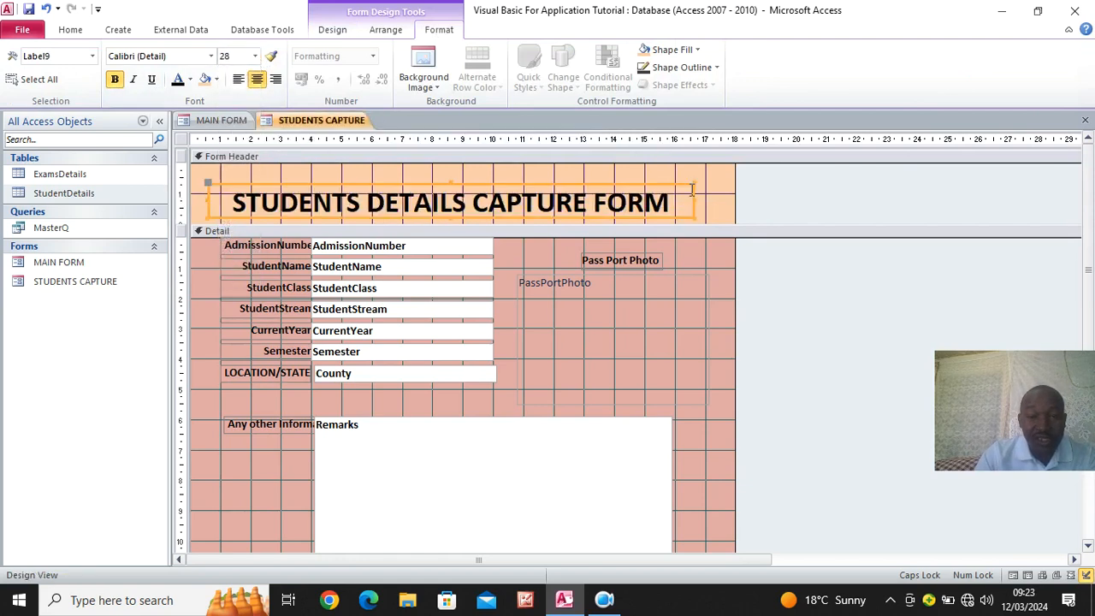
pyautogui.moveTo(587, 224); pyautogui.dragTo(545, 228)
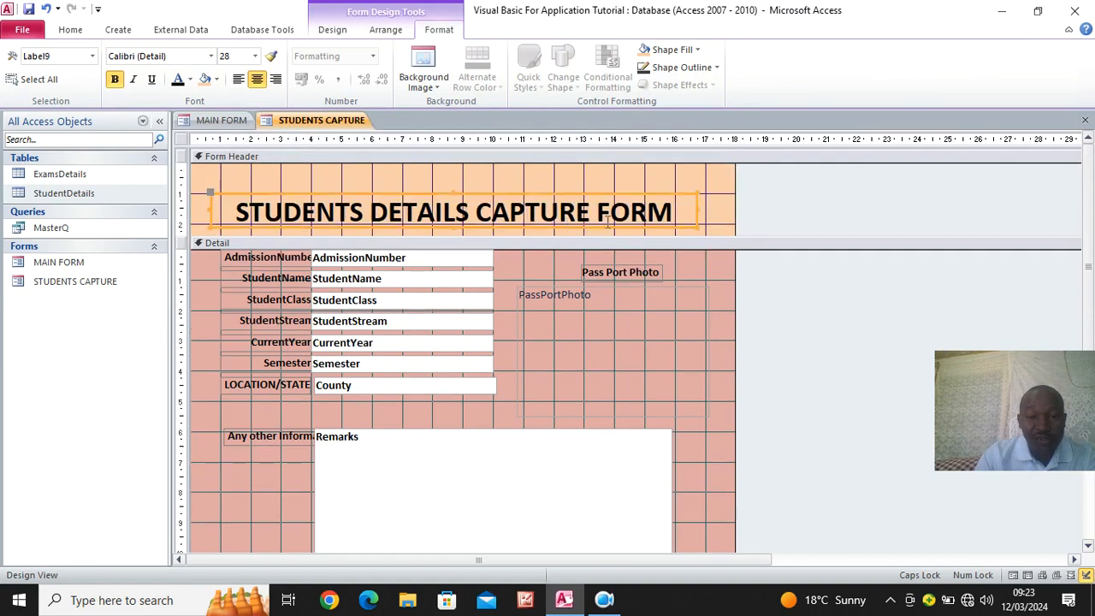
# - Shorten the header title to "STUDENTS DETAILS CAPTURE"
pyautogui.click(673, 214)
pyautogui.press('BackSpace')
pyautogui.press('BackSpace')
pyautogui.press('BackSpace')
pyautogui.press('BackSpace')
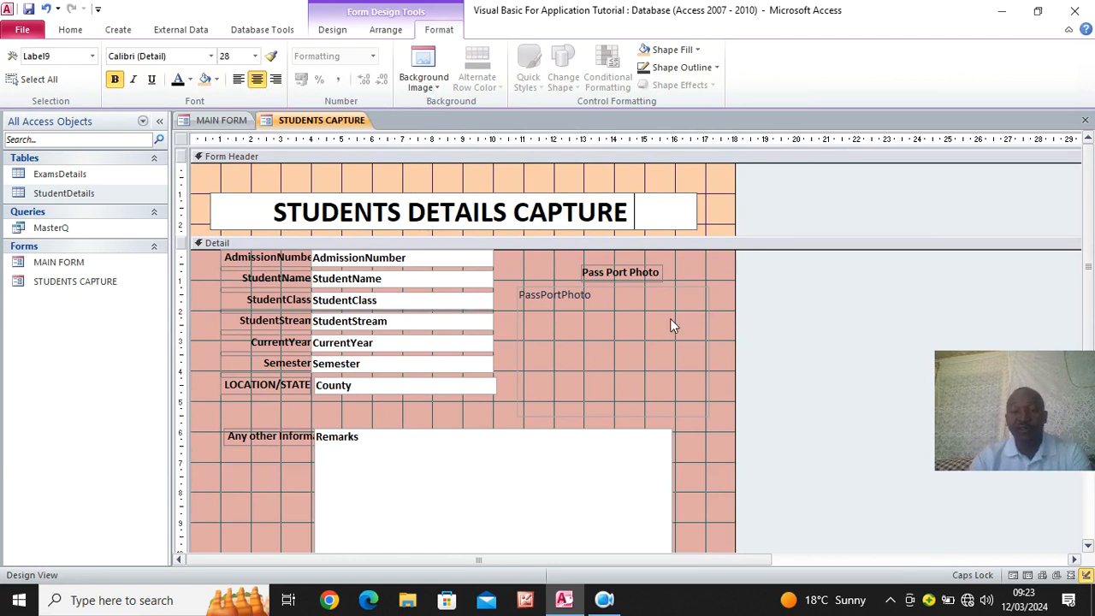
pyautogui.click(722, 302)
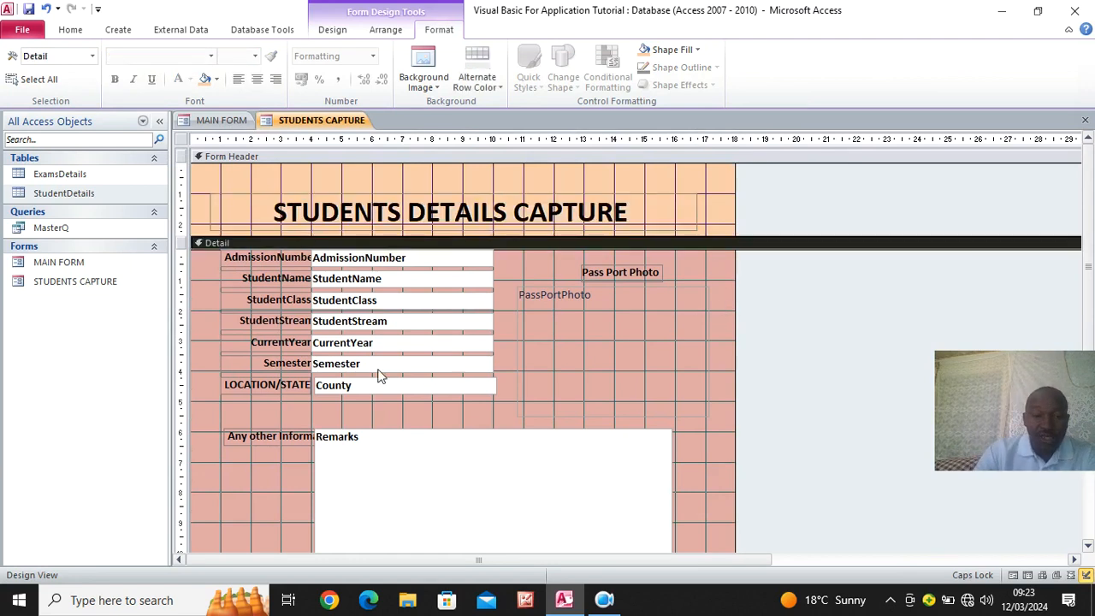
# - Review the finished layout and display the form in Form View
pyautogui.scroll(-2, 383, 372)
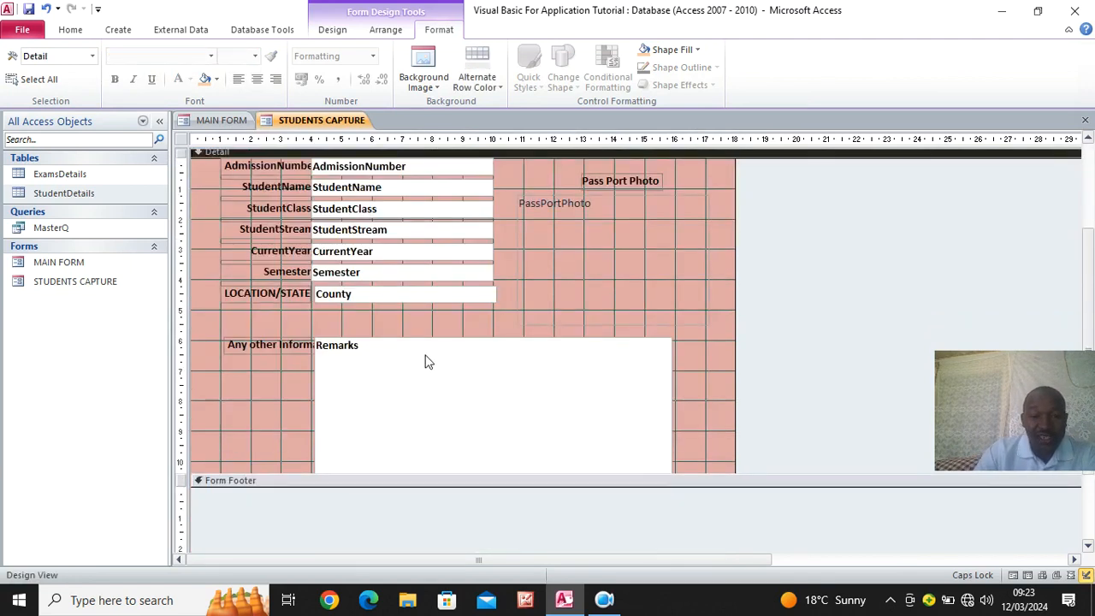
pyautogui.scroll(2, 428, 362)
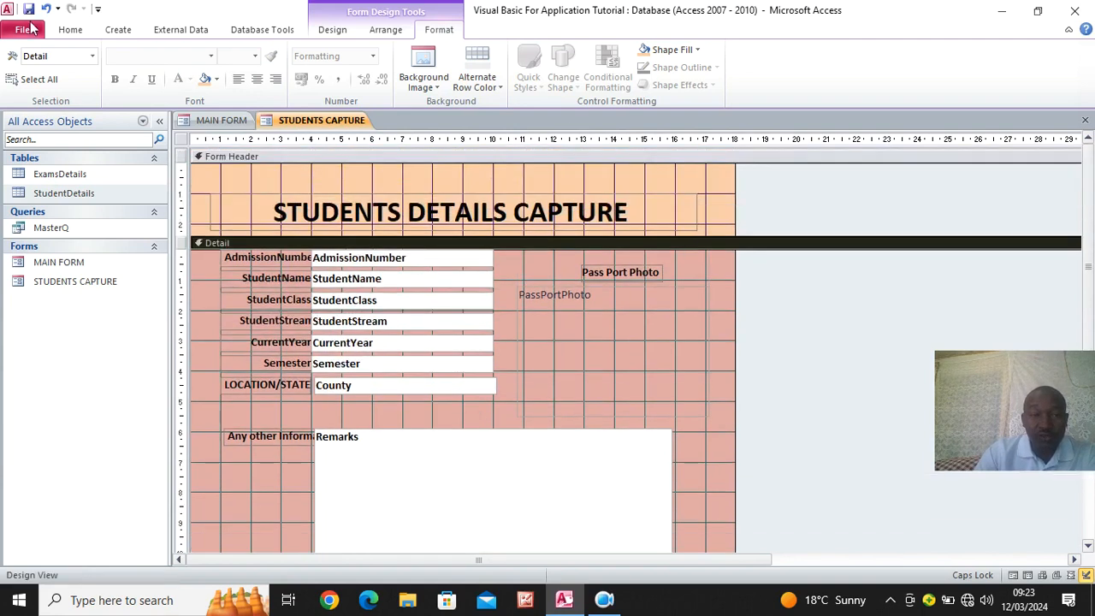
pyautogui.click(70, 30)
pyautogui.click(19, 59)
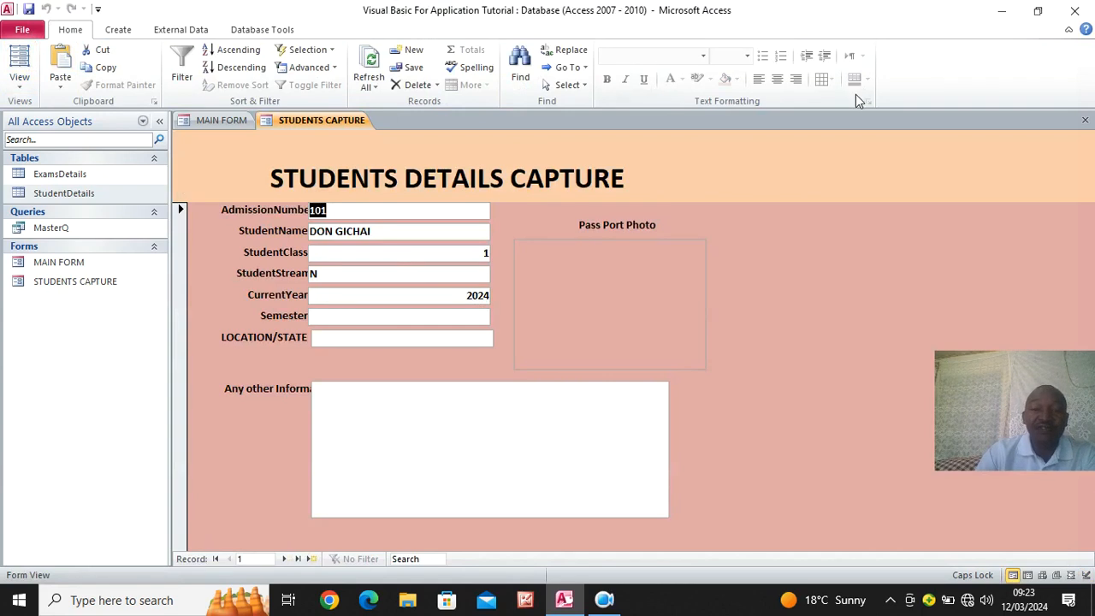
# - Switch the form to Design View and set the form's Pop Up and Modal properties to Yes
pyautogui.rightClick(672, 164)
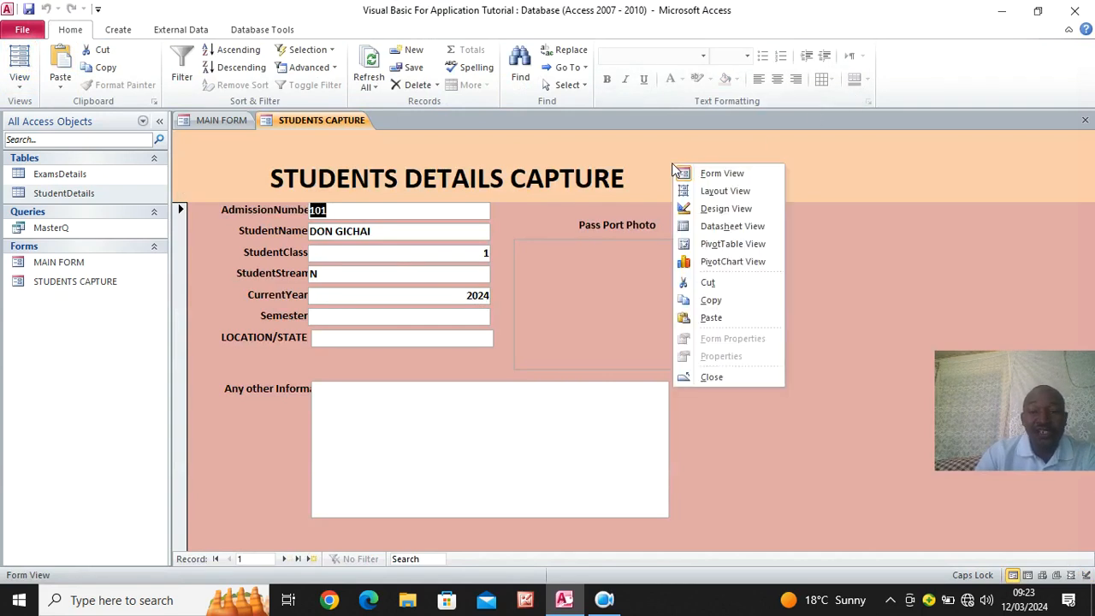
pyautogui.click(715, 213)
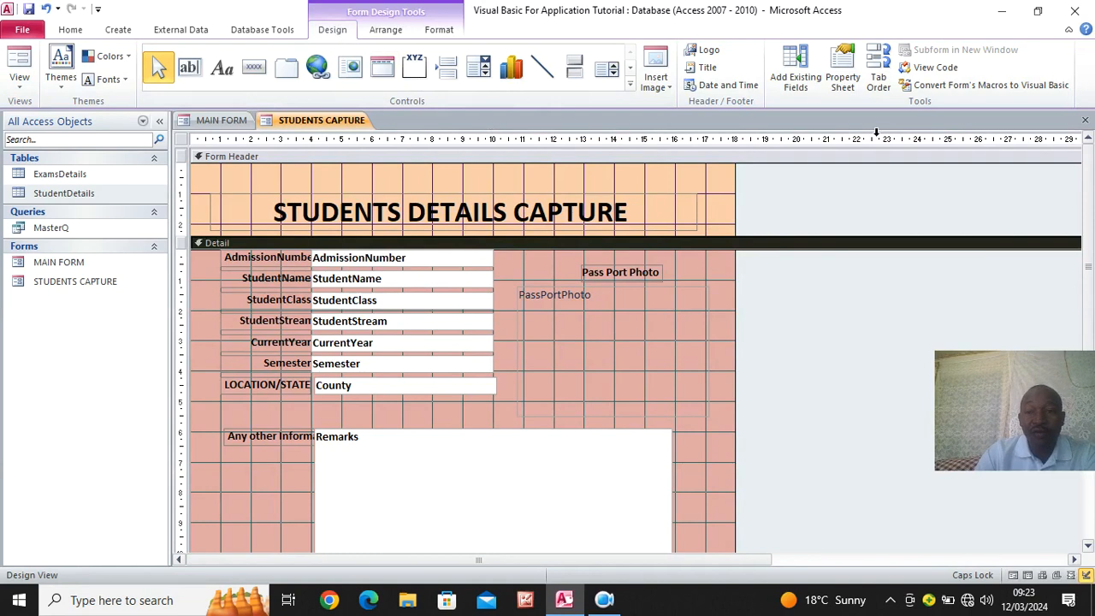
pyautogui.click(844, 77)
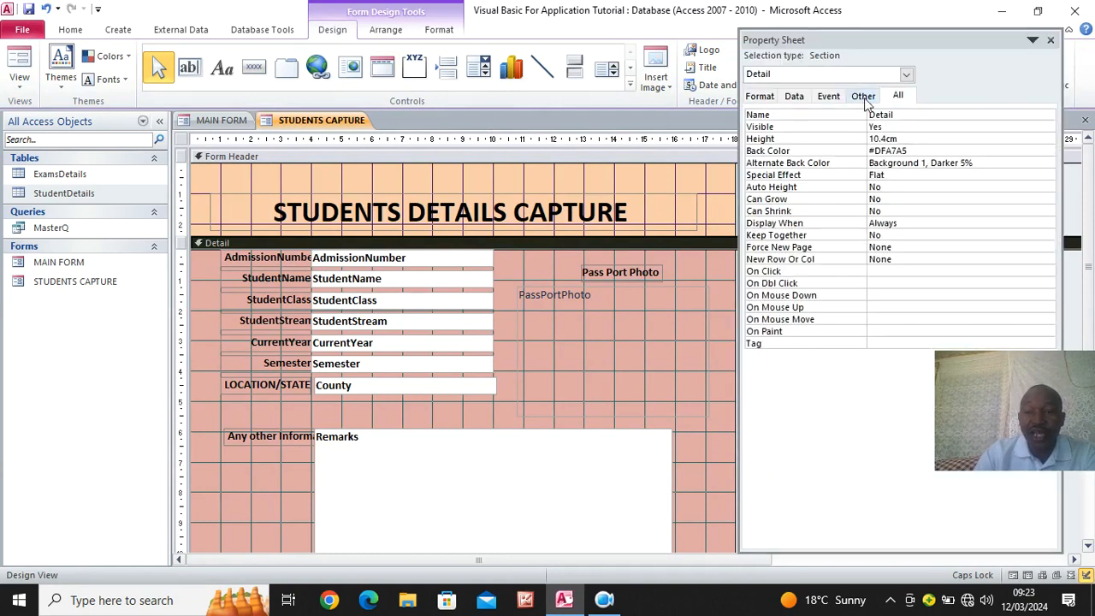
pyautogui.click(907, 75)
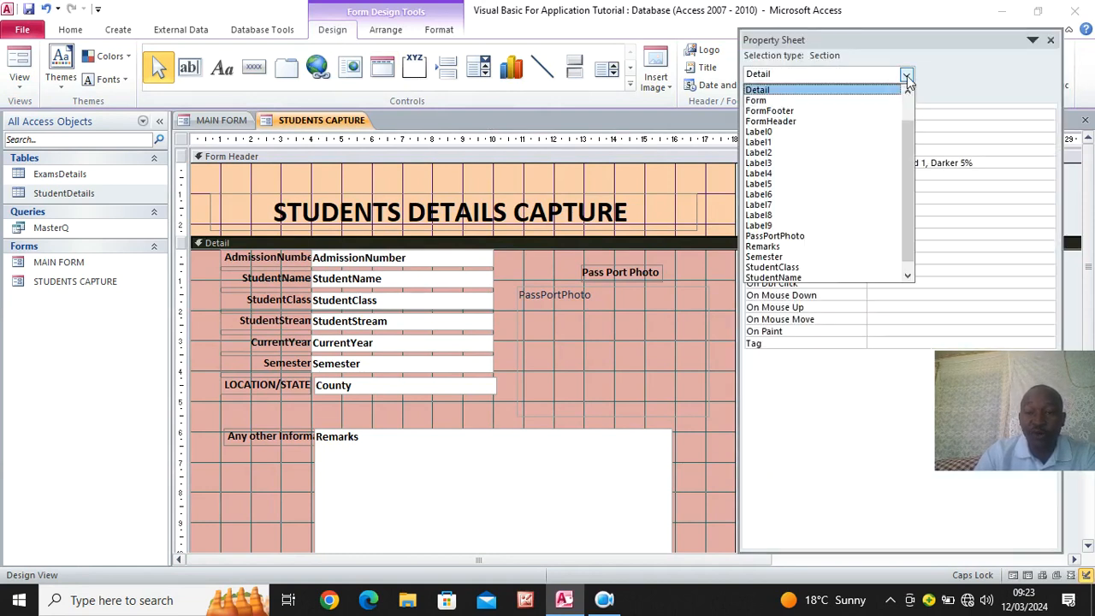
pyautogui.click(783, 101)
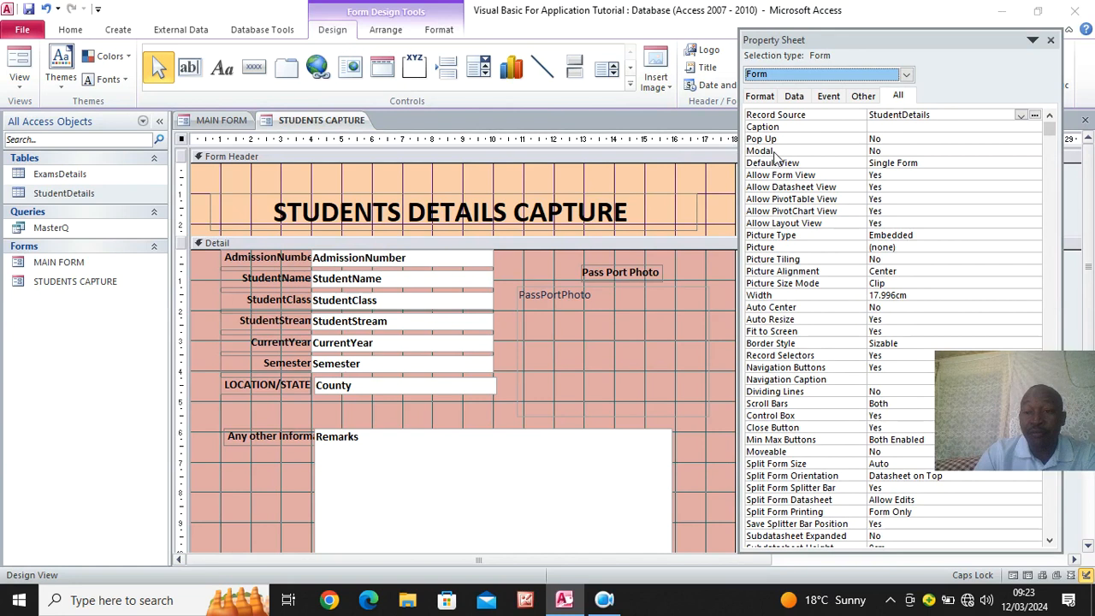
pyautogui.doubleClick(892, 140)
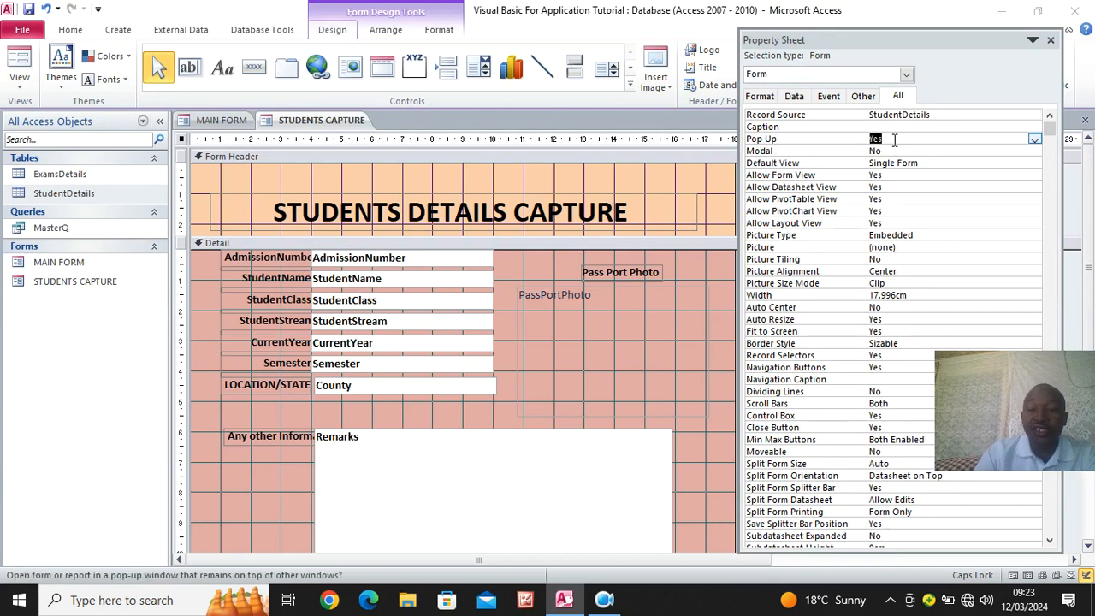
pyautogui.doubleClick(896, 151)
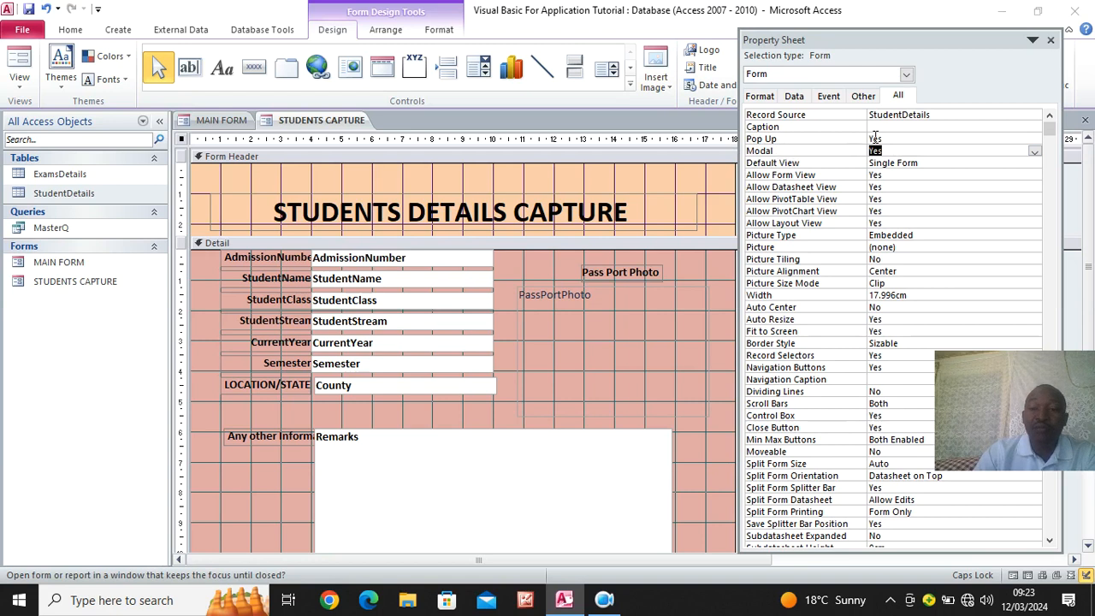
pyautogui.click(1050, 40)
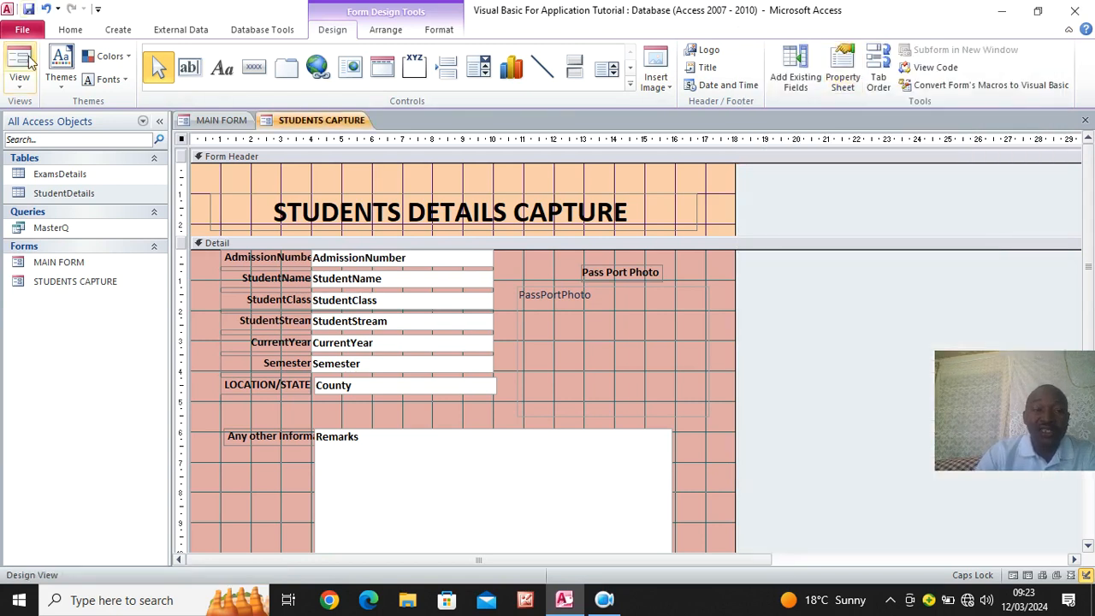
# - Check the form as a pop-up window in Form View, reposition it, and return to Design View
pyautogui.click(70, 30)
pyautogui.click(19, 60)
pyautogui.moveTo(514, 152); pyautogui.dragTo(555, 128)
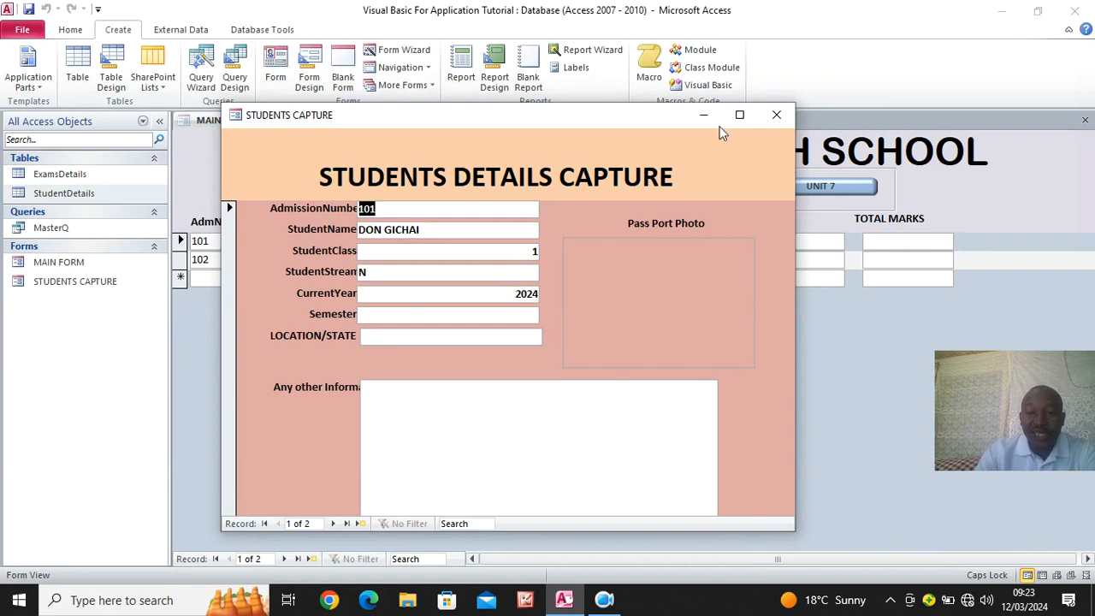
pyautogui.rightClick(546, 145)
pyautogui.click(591, 193)
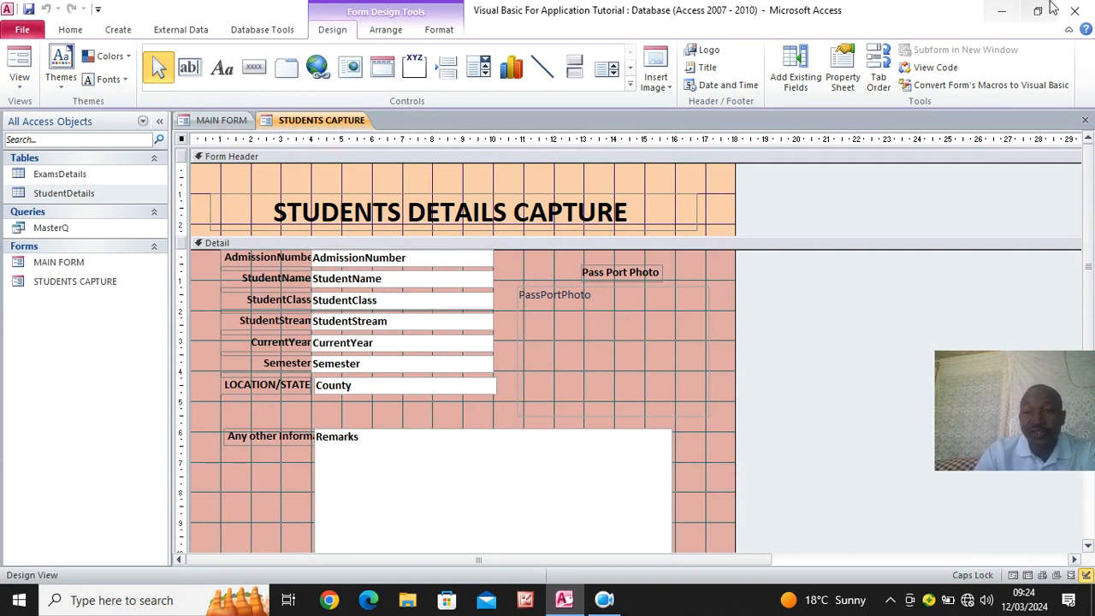
# - Switch to the desktop's Visual Basic For application VBA folder and open the "Close button code" text file in a maximized window
pyautogui.click(1002, 10)
pyautogui.doubleClick(745, 215)
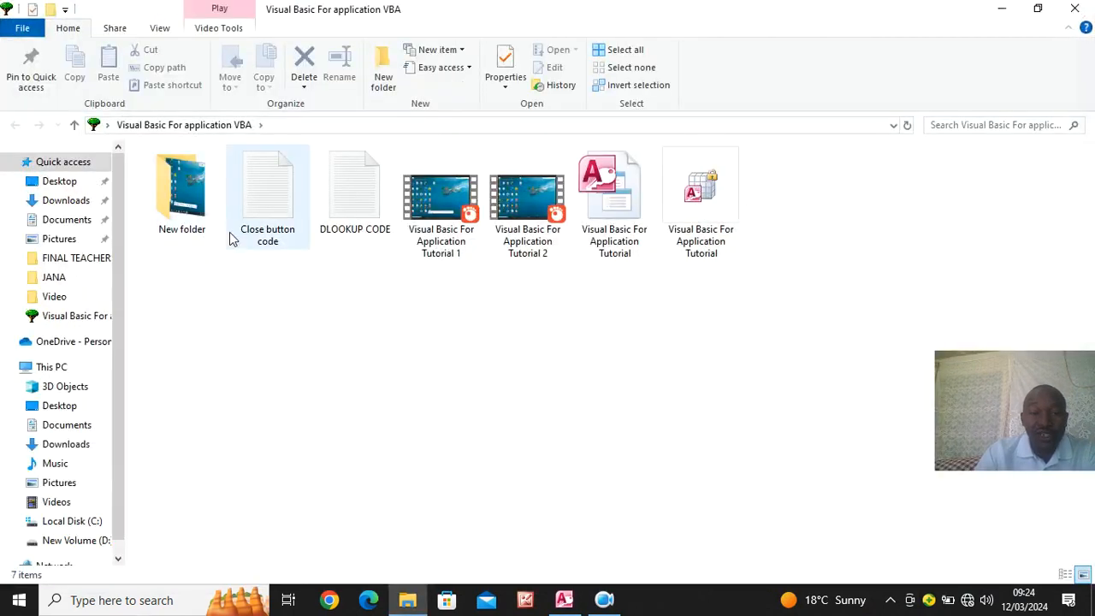
pyautogui.doubleClick(272, 206)
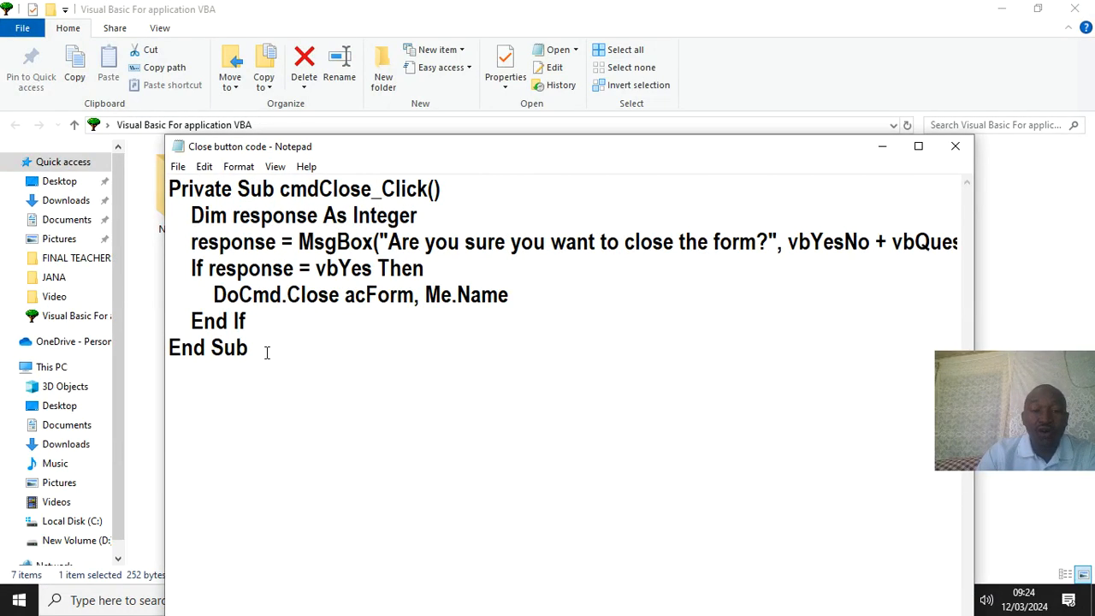
pyautogui.click(918, 146)
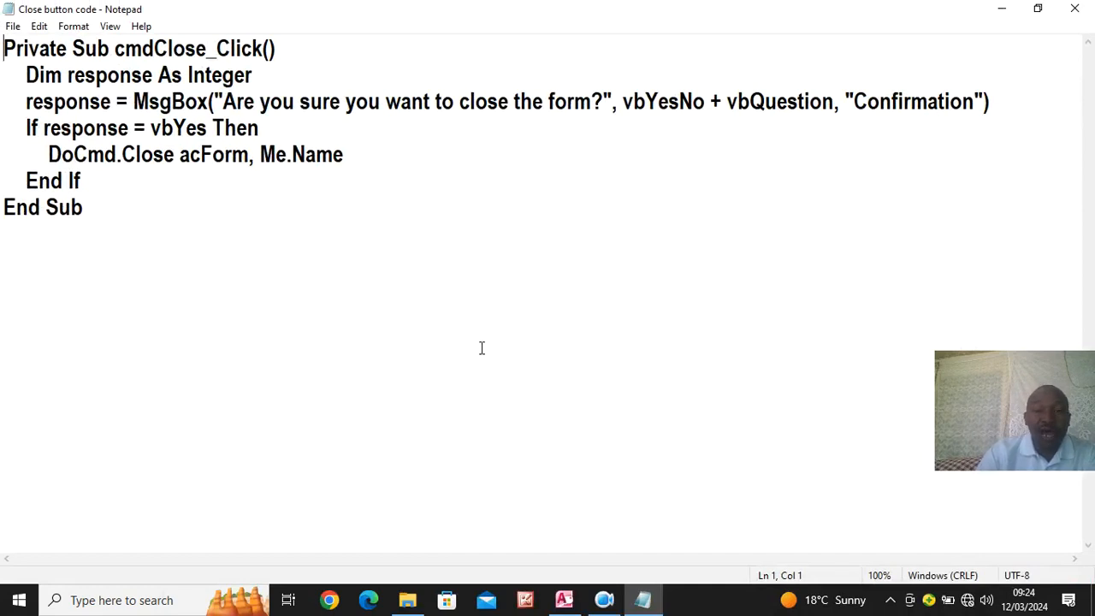
# - Replace the message box title "Confirmation" in the close code with "Do you want to Close!"
pyautogui.click(973, 101)
pyautogui.moveTo(974, 101); pyautogui.dragTo(855, 100)
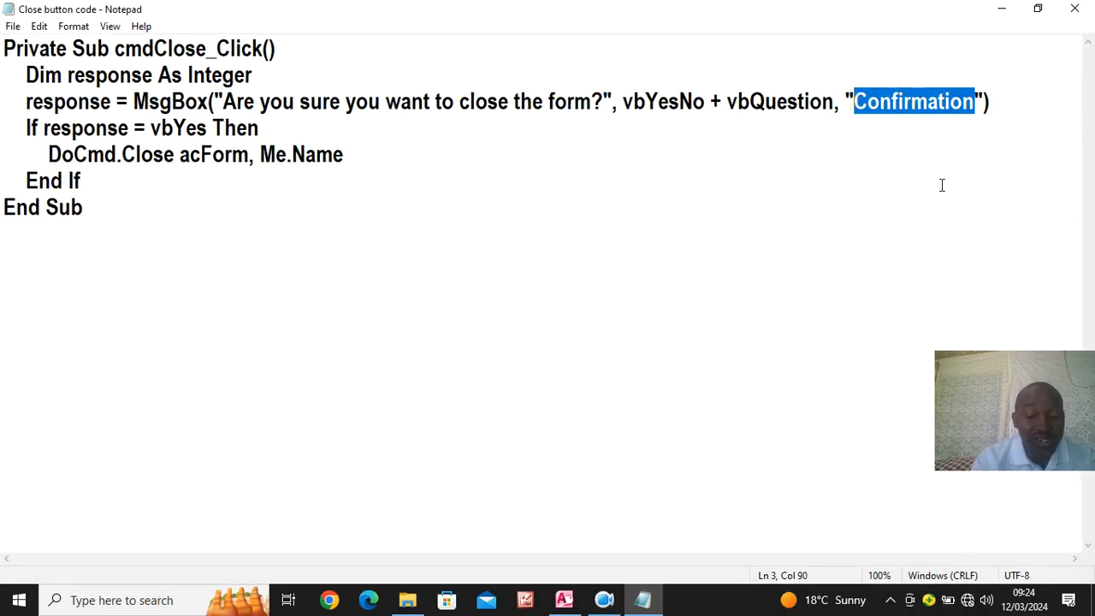
pyautogui.write('D')
pyautogui.press('BackSpace')
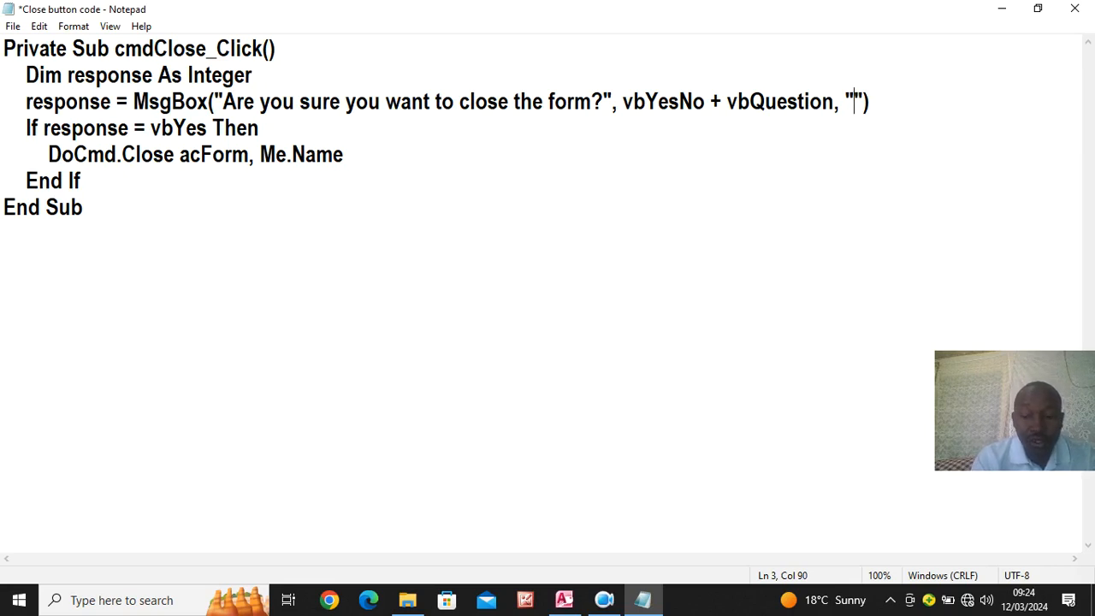
pyautogui.write('dO')
pyautogui.press('BackSpace')
pyautogui.press('BackSpace')
pyautogui.write('Do you wa')
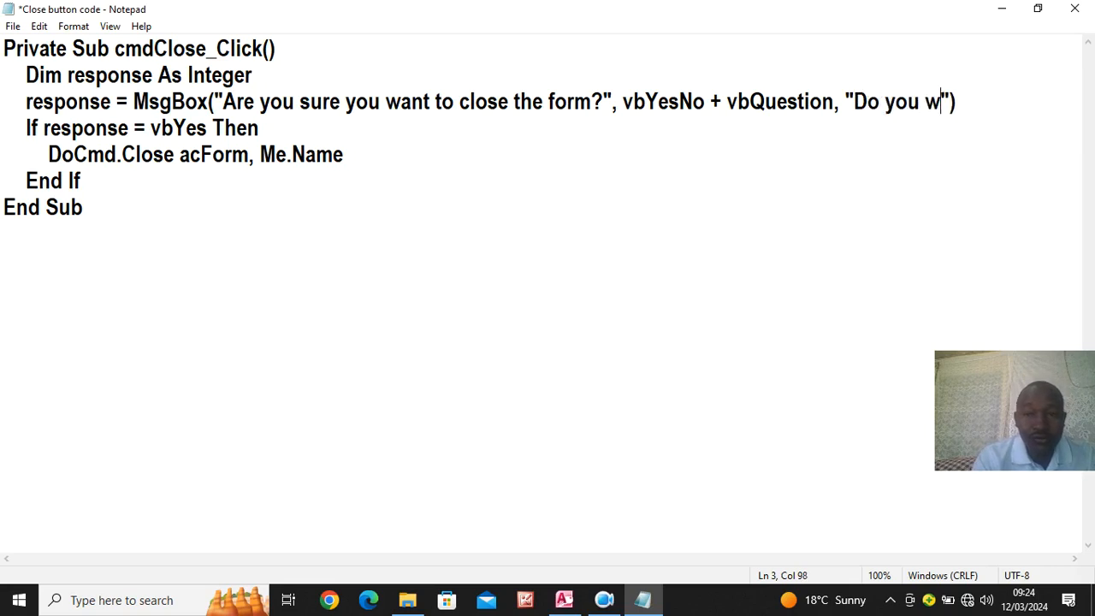
pyautogui.write('nt to C')
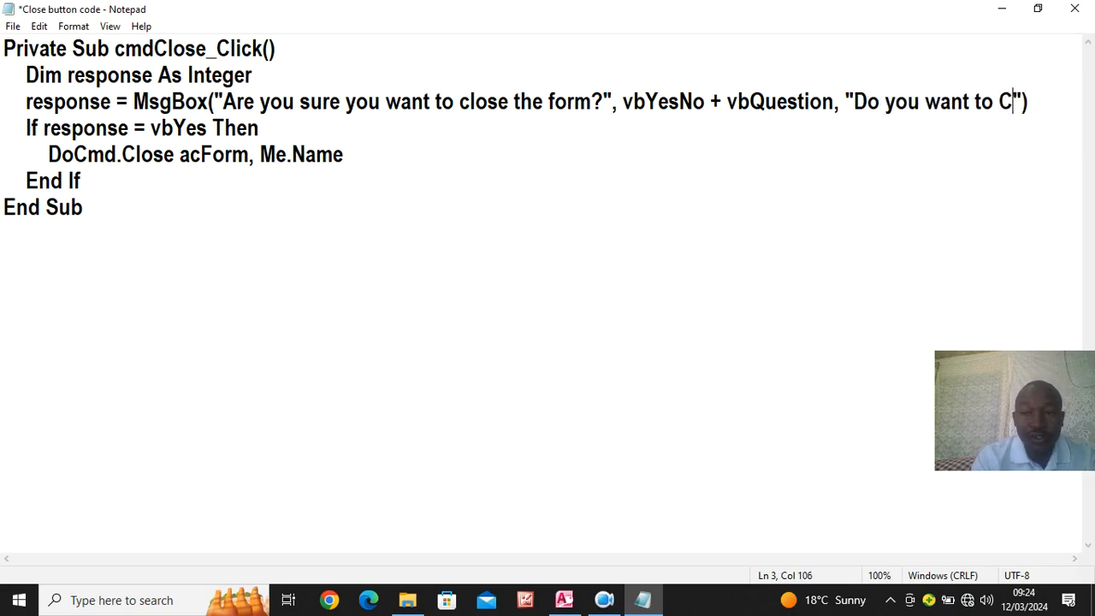
pyautogui.write('lose')
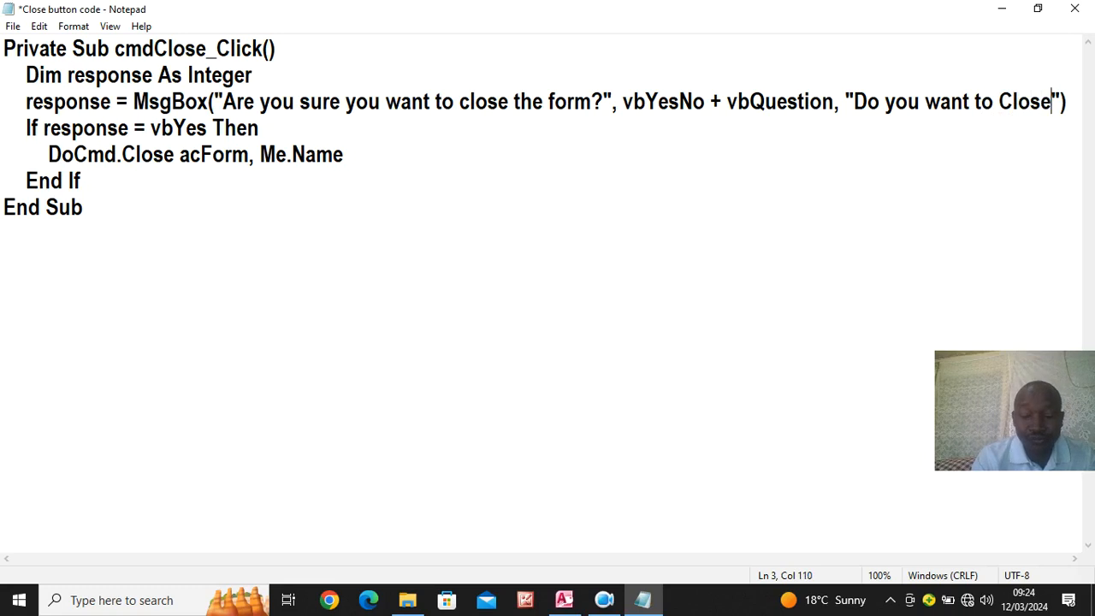
pyautogui.write('!')
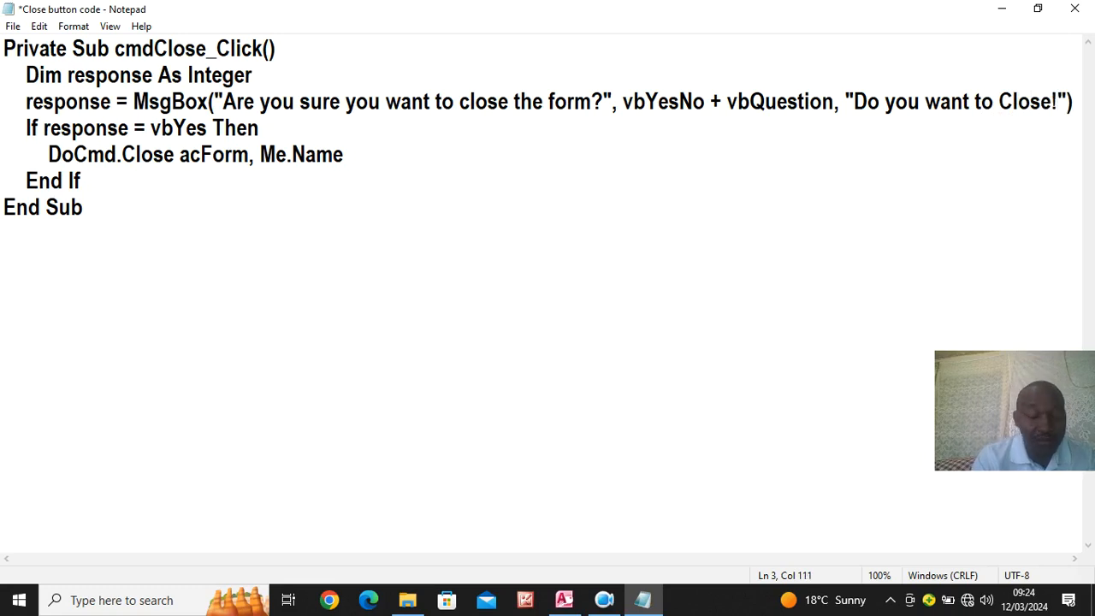
# - Copy the code from "Dim response" through "End If", save the text file, and return to the form design in Access
pyautogui.moveTo(81, 180); pyautogui.dragTo(12, 81)
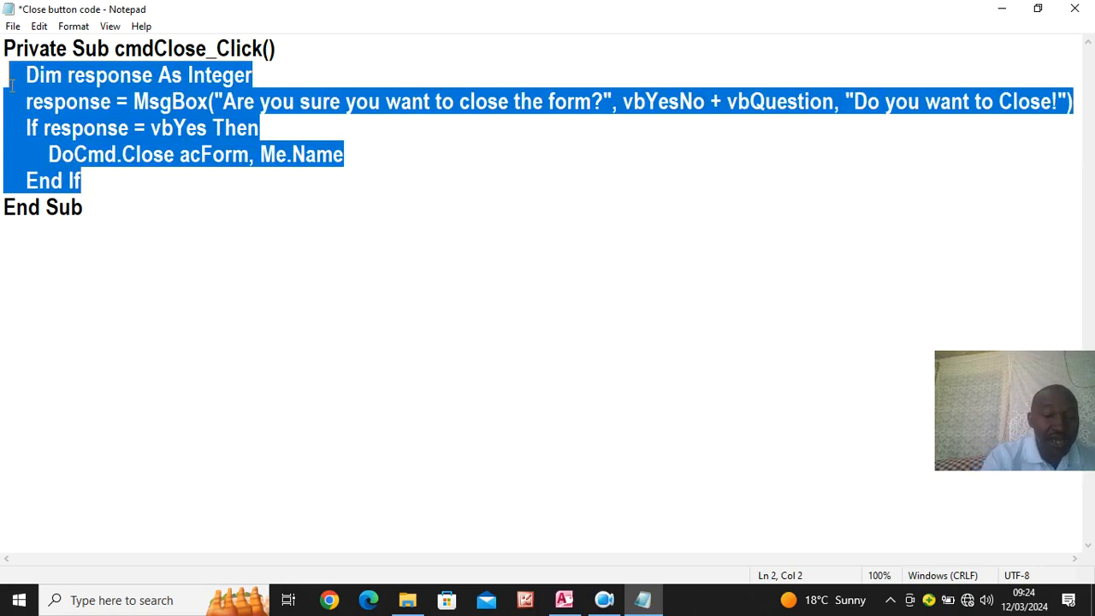
pyautogui.hotkey('ctrl', 's')
pyautogui.click(1074, 9)
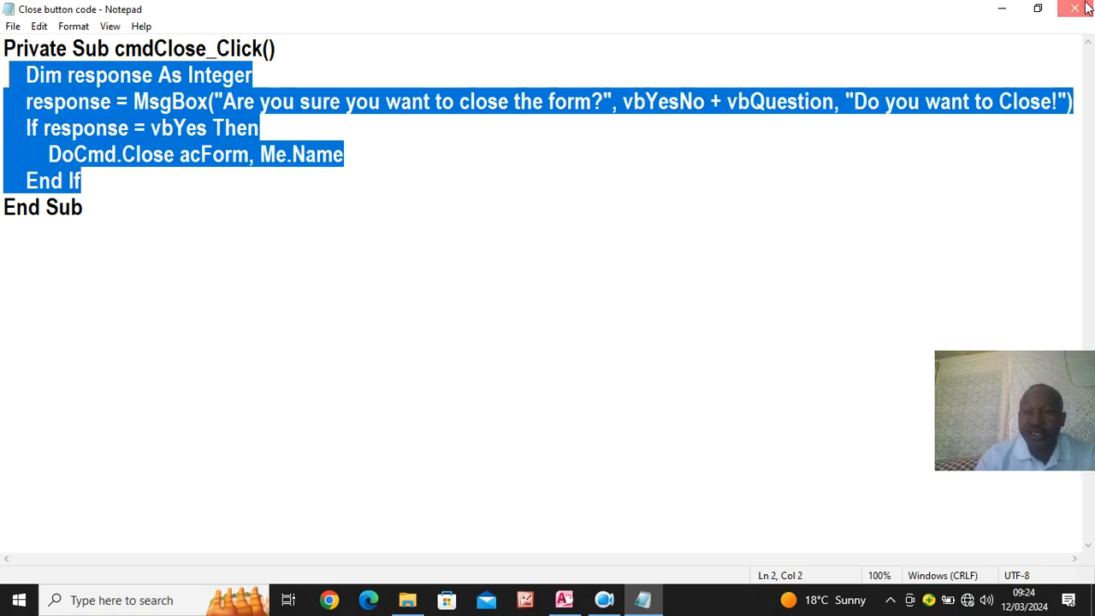
pyautogui.click(1074, 9)
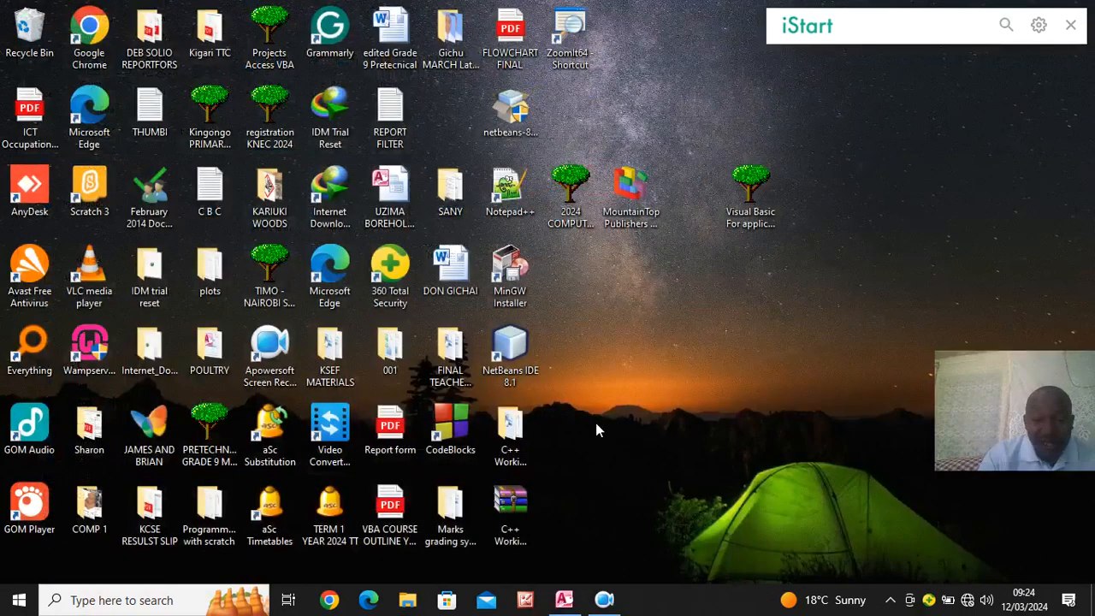
pyautogui.click(564, 600)
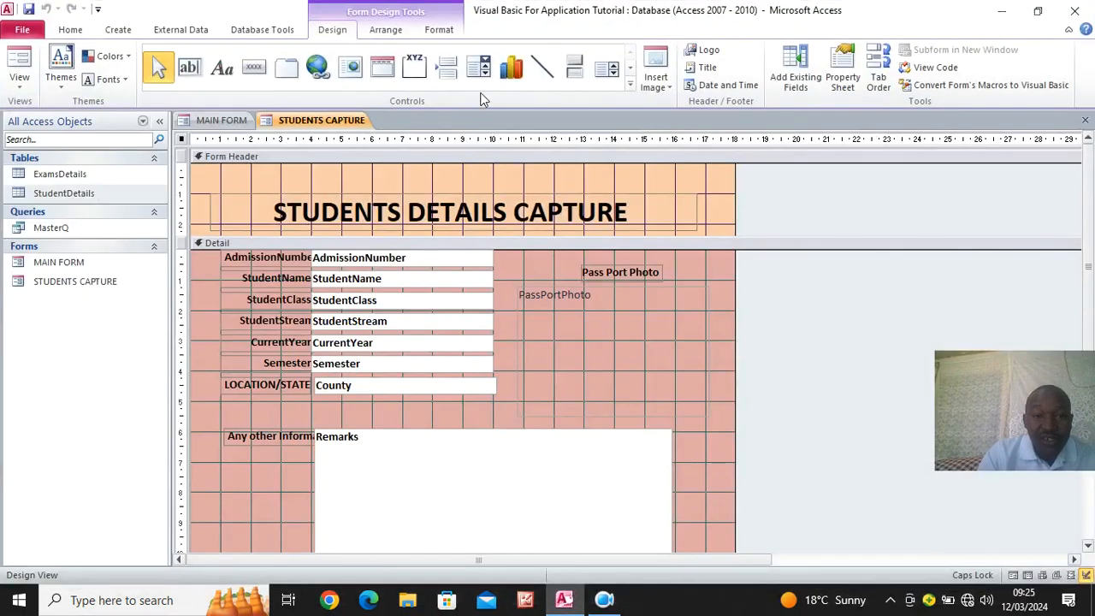
# - Add a toggle button about 1.9 by 0.7 cm captioned "Close" in the Detail section, beside the Pass Port Photo label
pyautogui.click(575, 73)
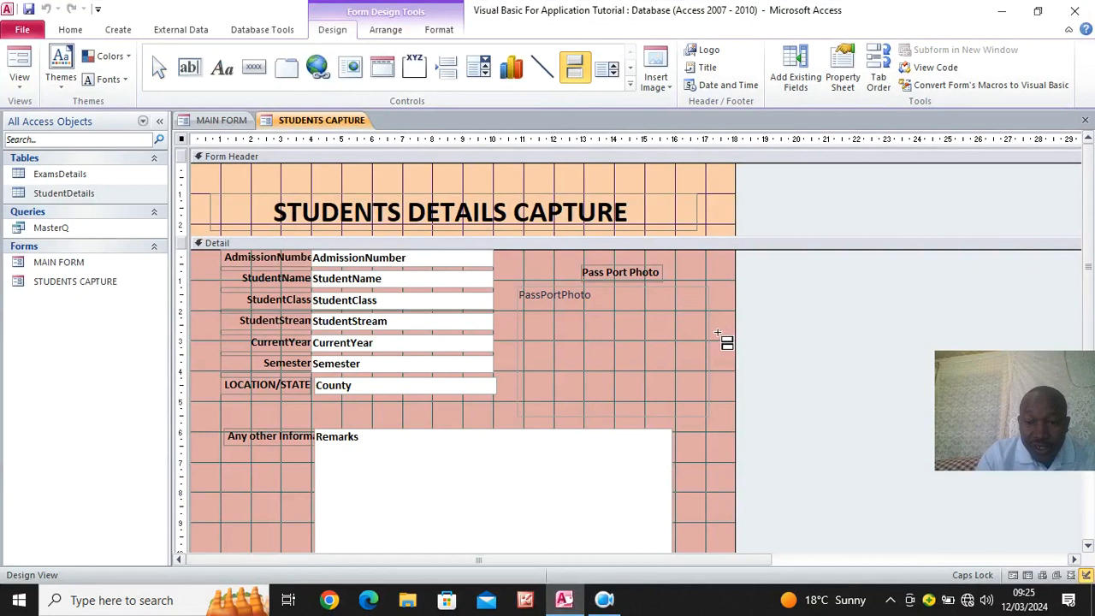
pyautogui.moveTo(672, 254)
pyautogui.mouseDown()
pyautogui.moveTo(697, 291)
pyautogui.moveTo(739, 286)
pyautogui.moveTo(731, 272)
pyautogui.mouseUp()
pyautogui.write('close')
pyautogui.press('BackSpace')
pyautogui.press('BackSpace')
pyautogui.press('BackSpace')
pyautogui.press('BackSpace')
pyautogui.write('Close')
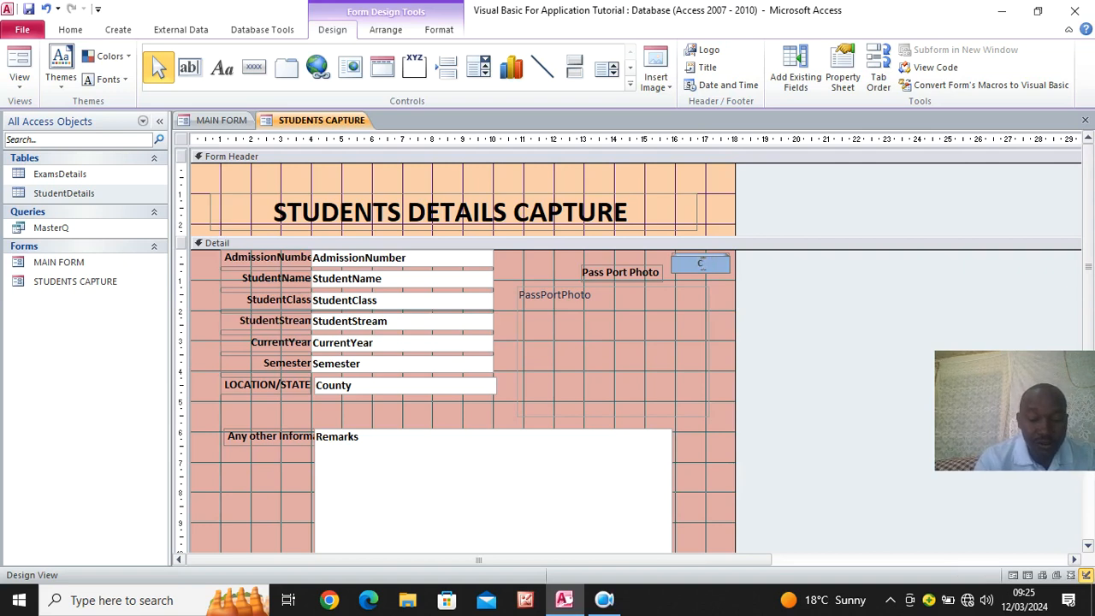
# - Create an On Click event procedure for the Close button and paste the copied close-confirmation code into it
pyautogui.click(698, 265)
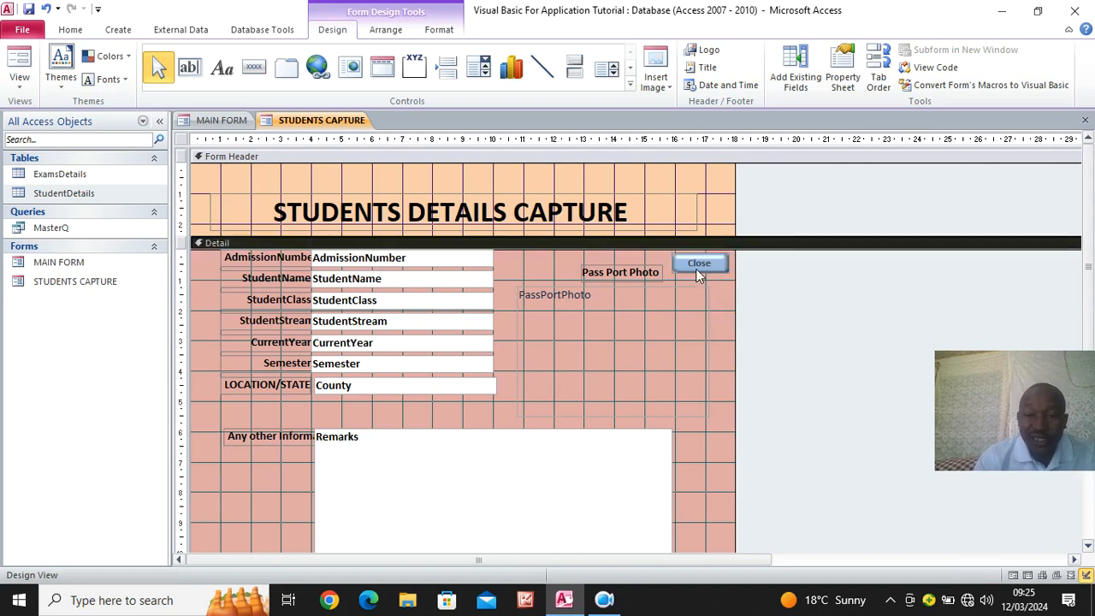
pyautogui.click(845, 75)
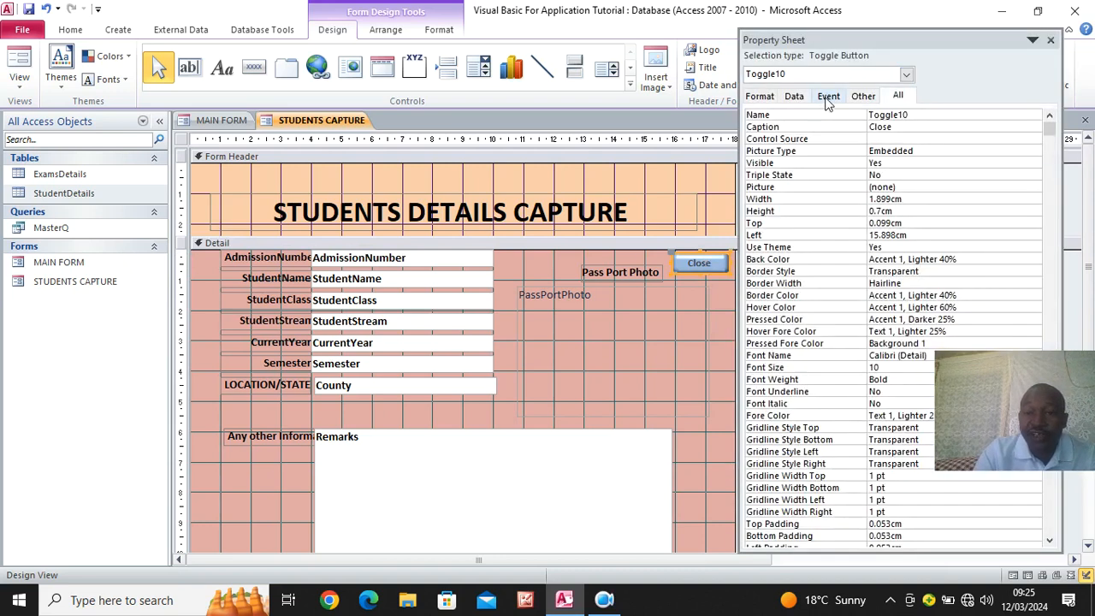
pyautogui.click(828, 96)
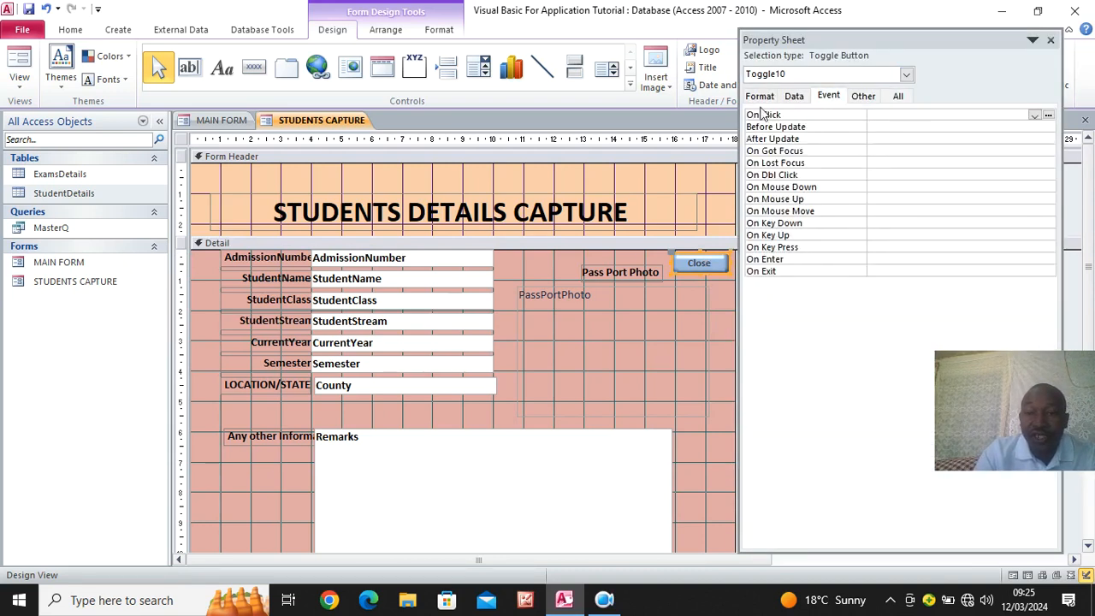
pyautogui.click(1034, 115)
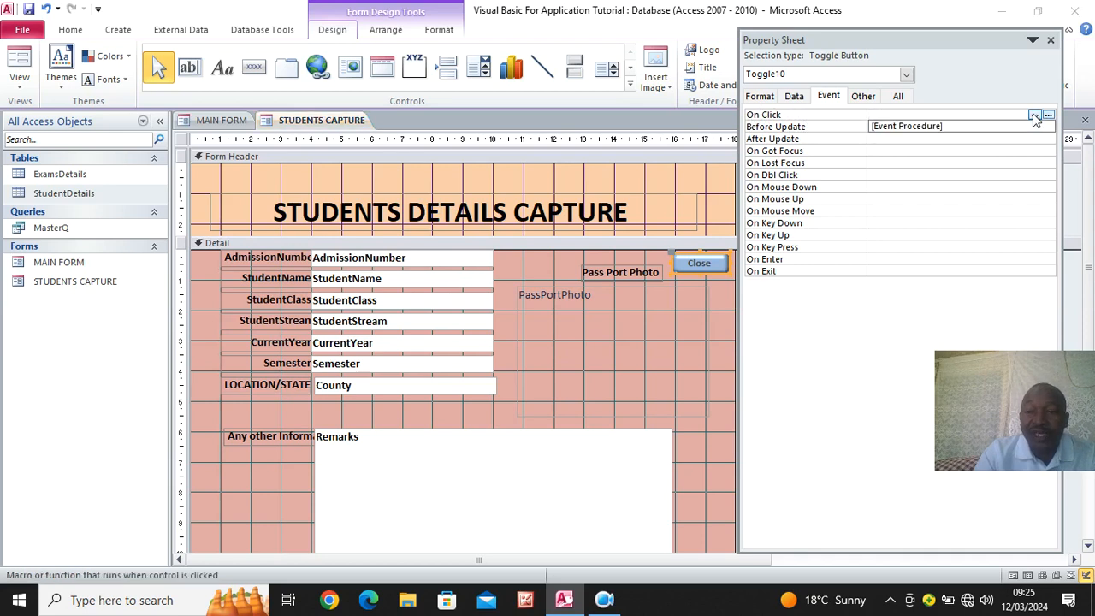
pyautogui.click(929, 126)
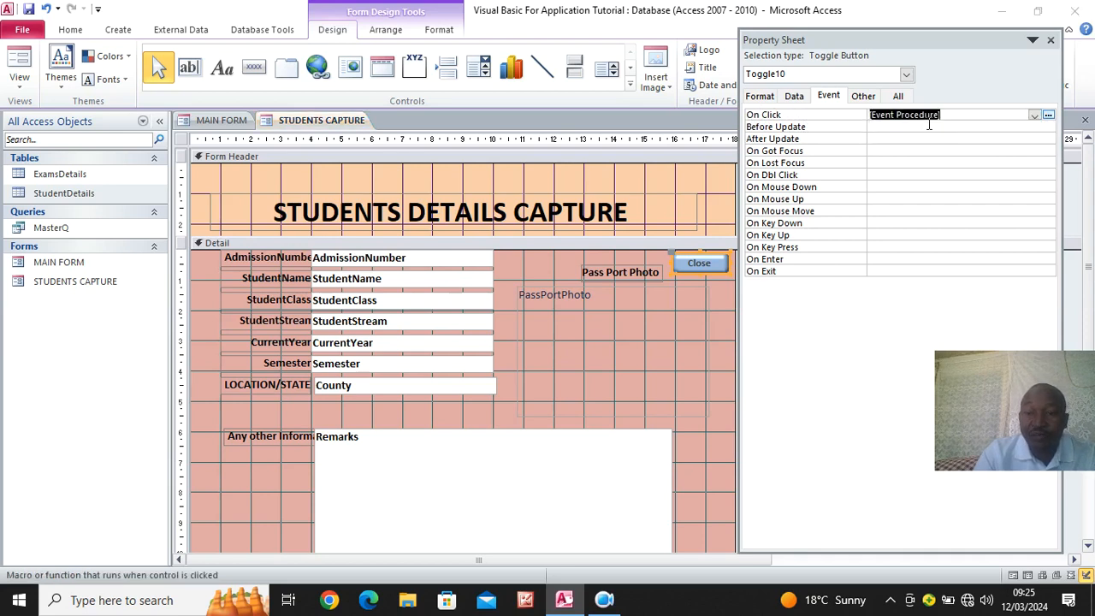
pyautogui.click(1049, 115)
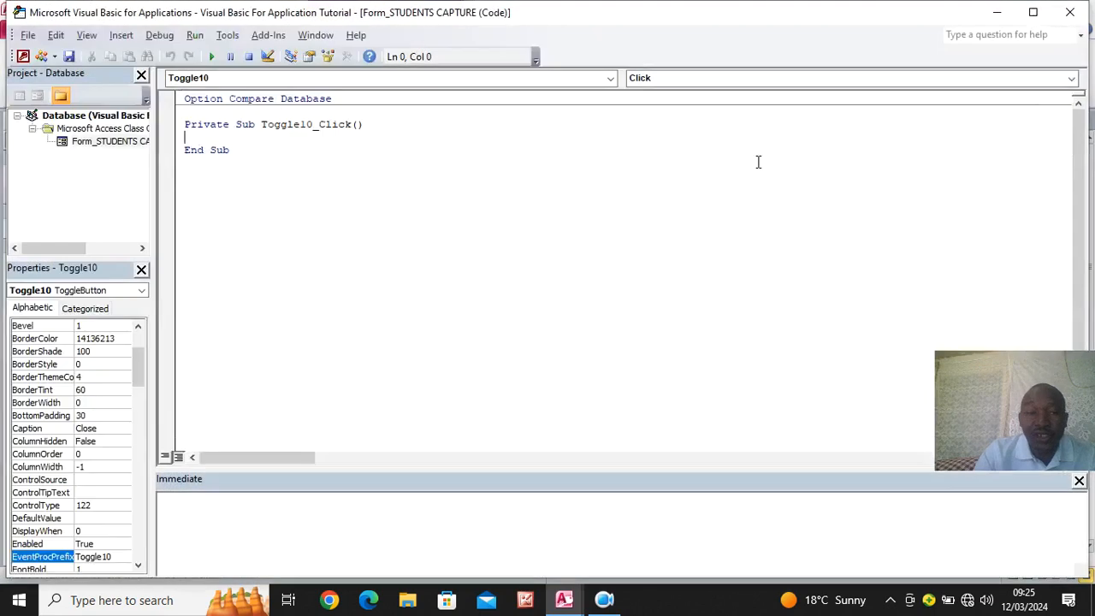
pyautogui.write('Dim response As Integer     response = MsgBox("Are you sure you want to close the form?", vbYesNo + vbQuestion, "Do you want to Close!")     If response = vbYes Then         DoCmd.Close acForm, Me.Name     End If')
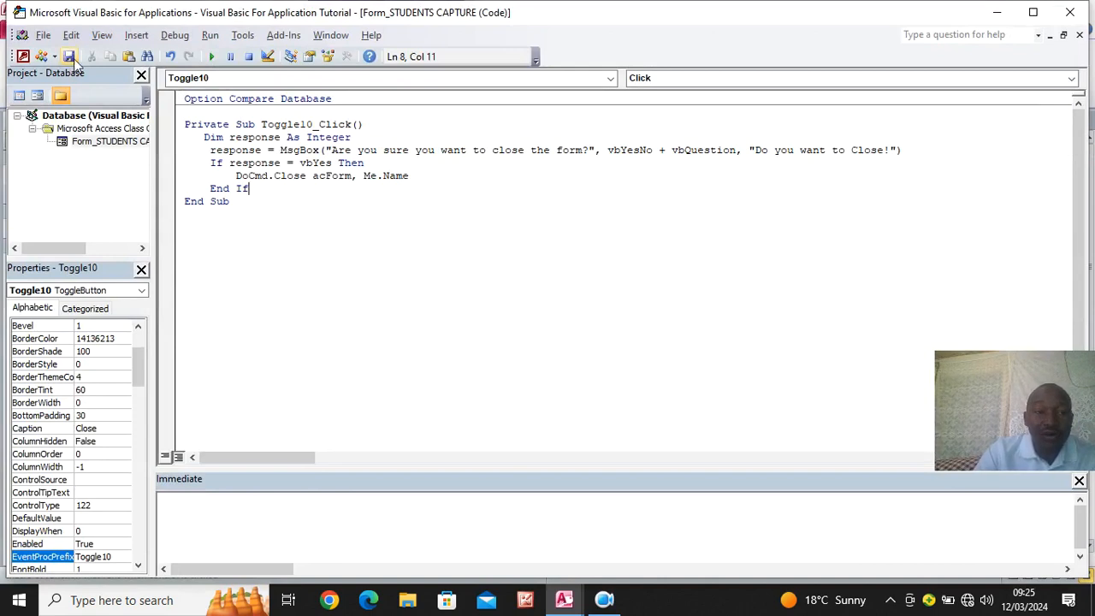
pyautogui.click(23, 55)
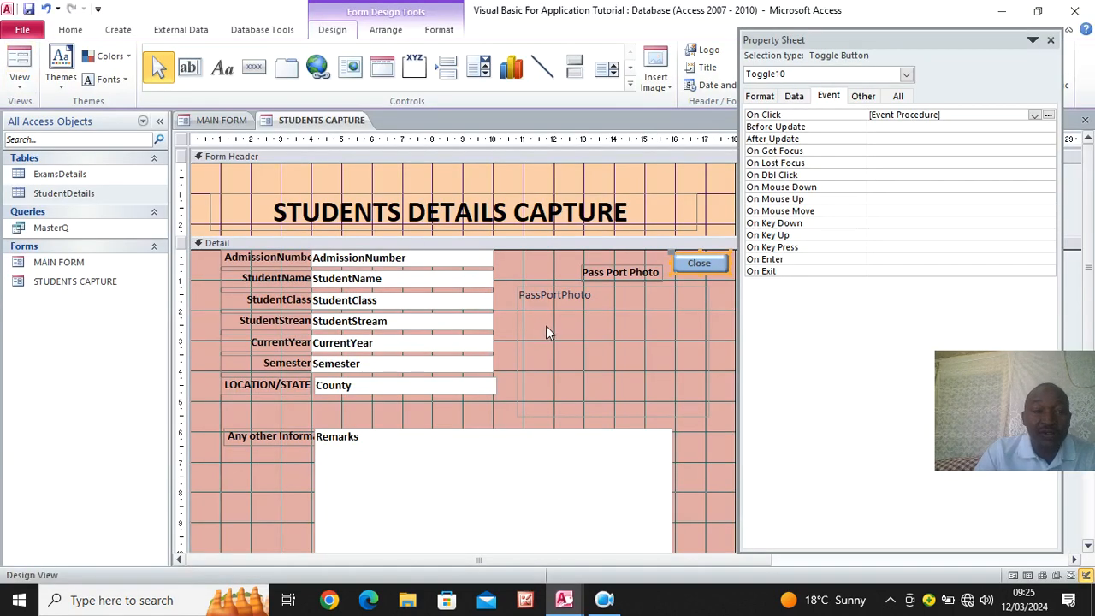
# - Display the form in Form View and test the Close button, answering No to the confirmation
pyautogui.click(26, 56)
pyautogui.click(699, 246)
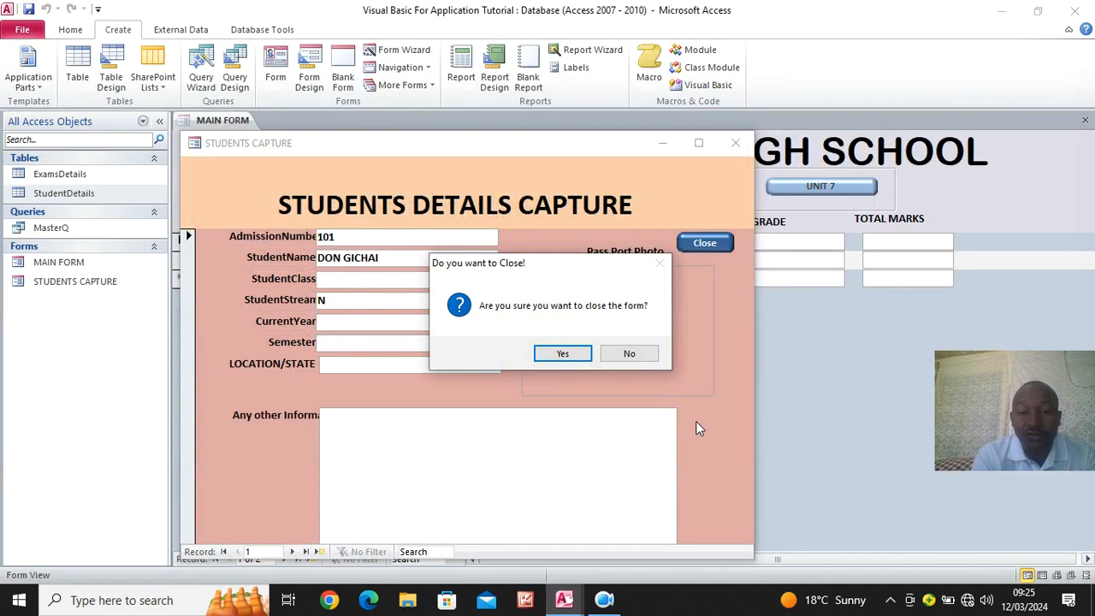
pyautogui.click(629, 353)
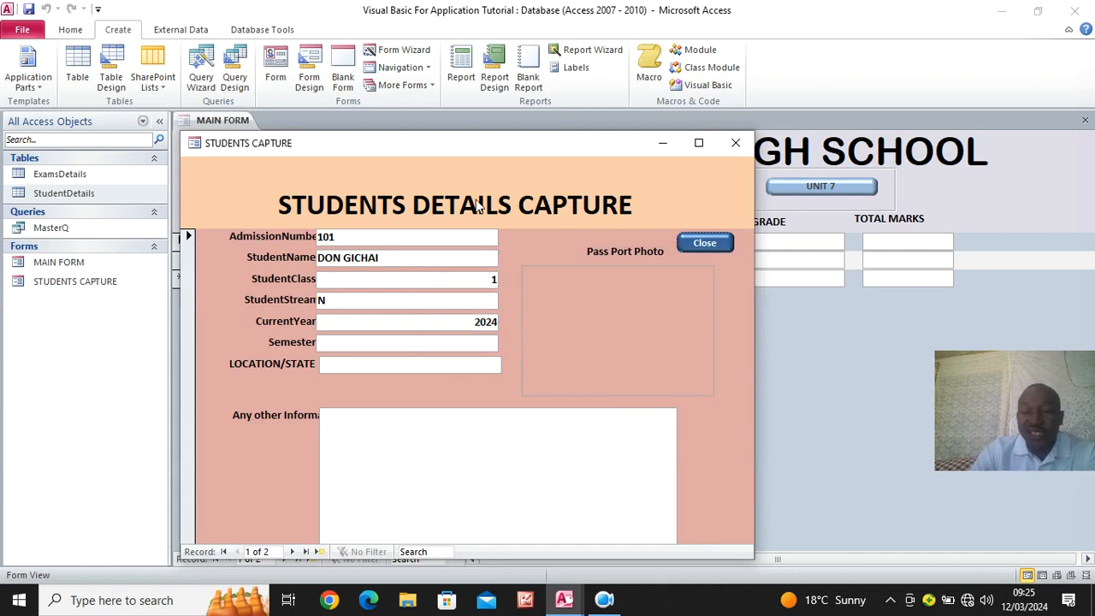
# - Move the STUDENTS CAPTURE pop-up window up over the main form and switch it to Design View
pyautogui.moveTo(423, 142); pyautogui.dragTo(517, 96)
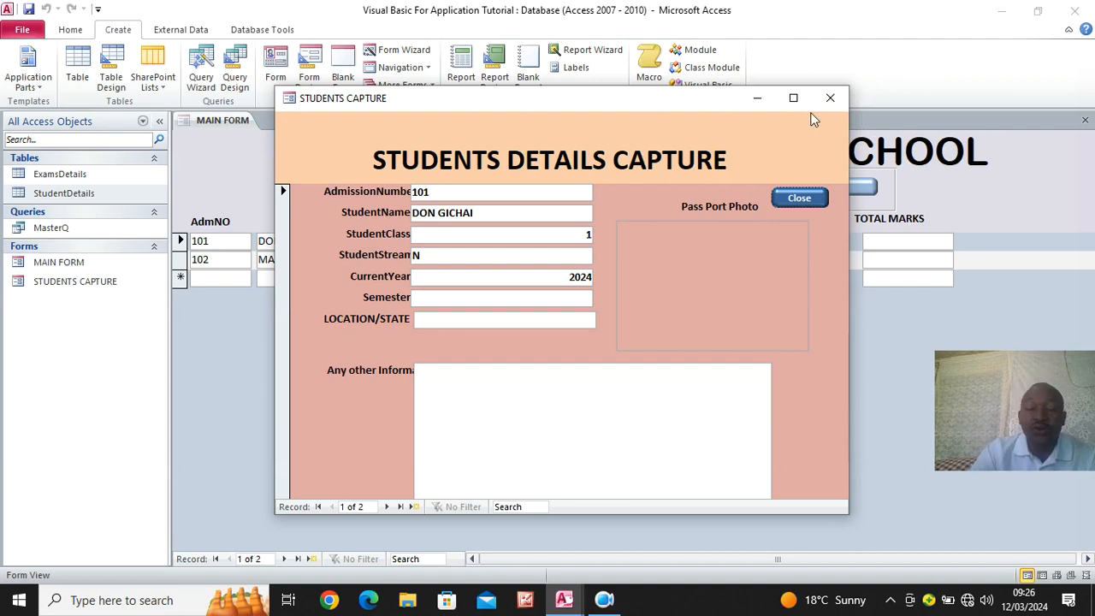
pyautogui.rightClick(690, 120)
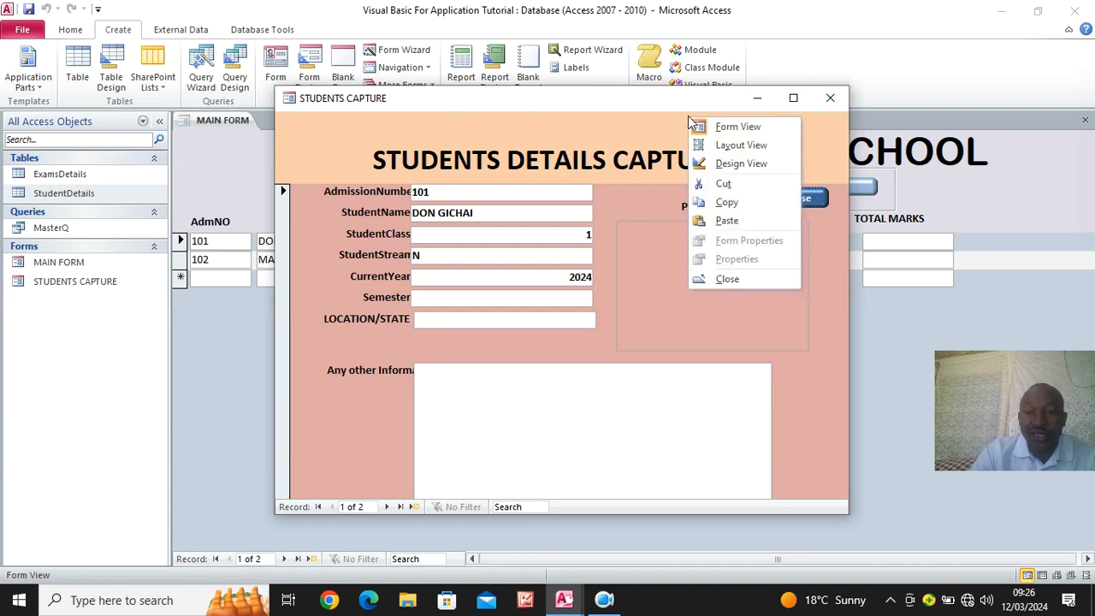
pyautogui.click(729, 165)
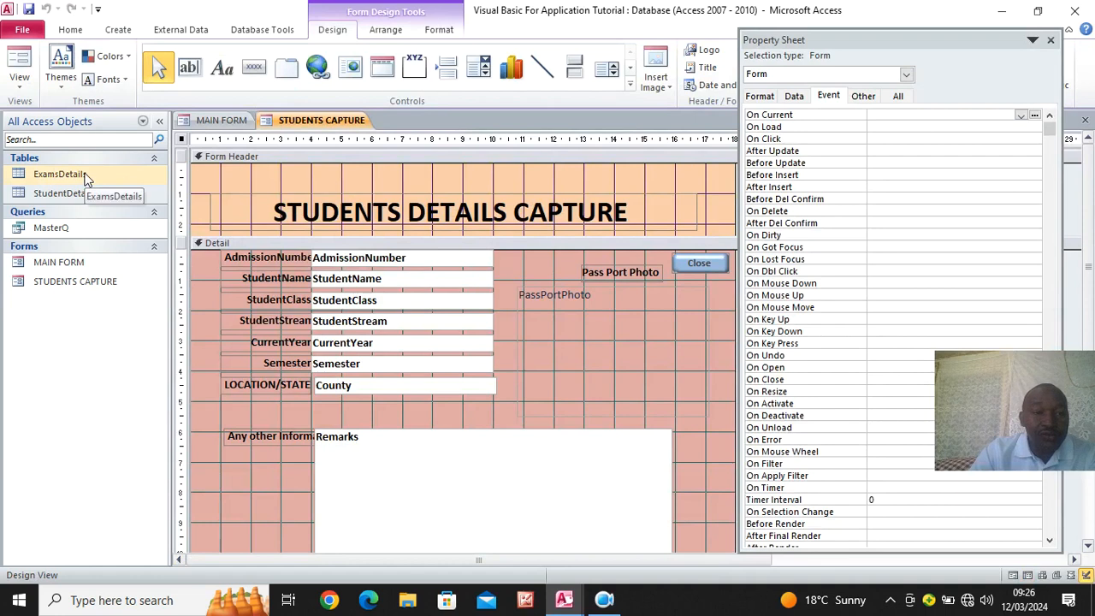
# - Start a new table in Design View with an AutoNumber field named Sno set as the primary key
pyautogui.click(117, 32)
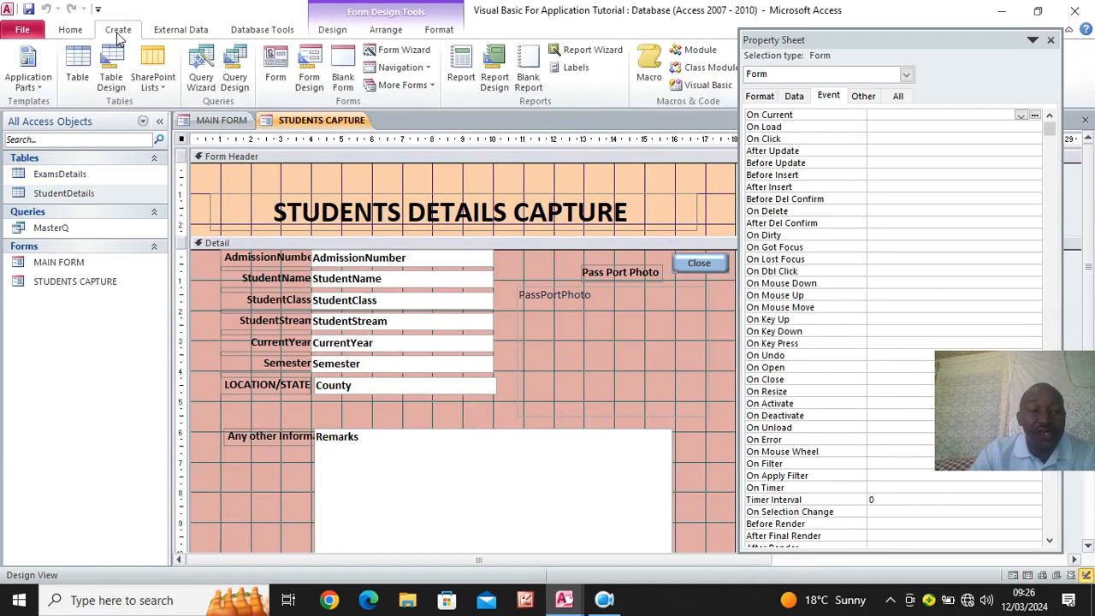
pyautogui.click(110, 82)
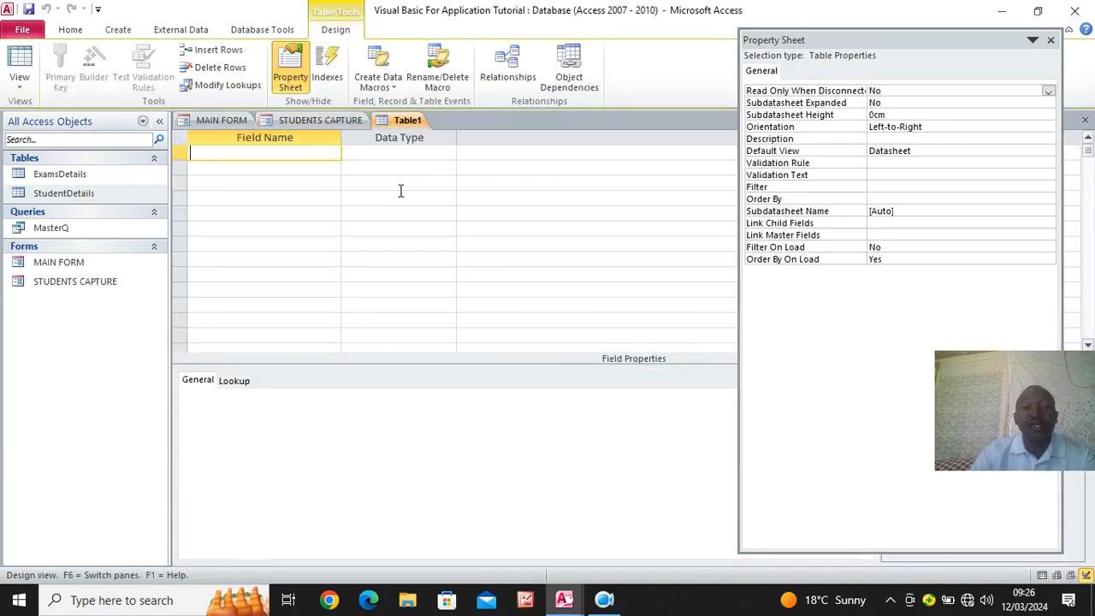
pyautogui.write('Sno')
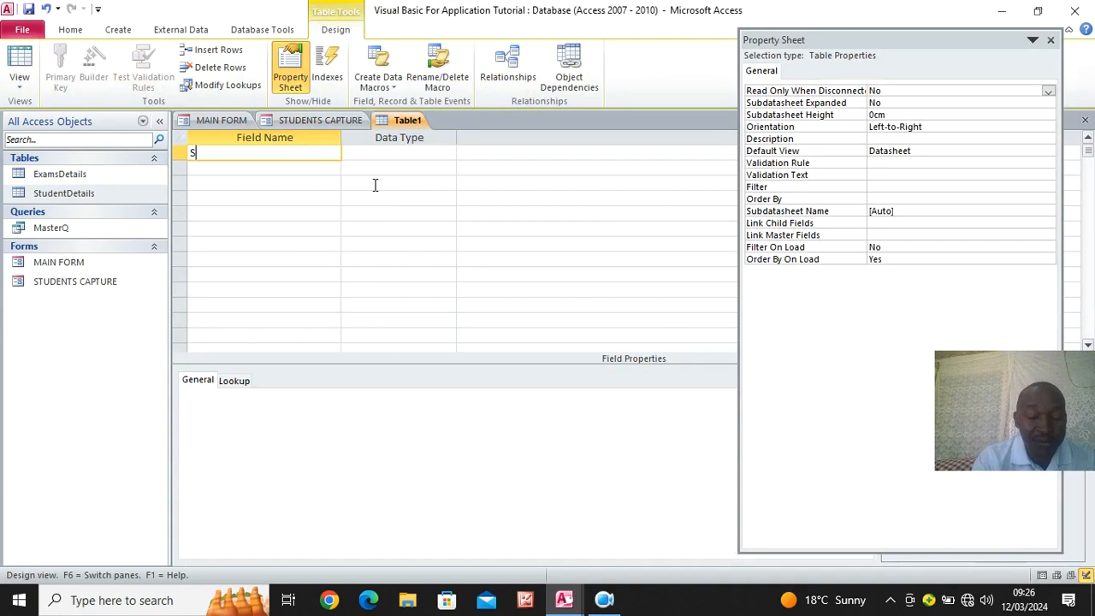
pyautogui.click(358, 155)
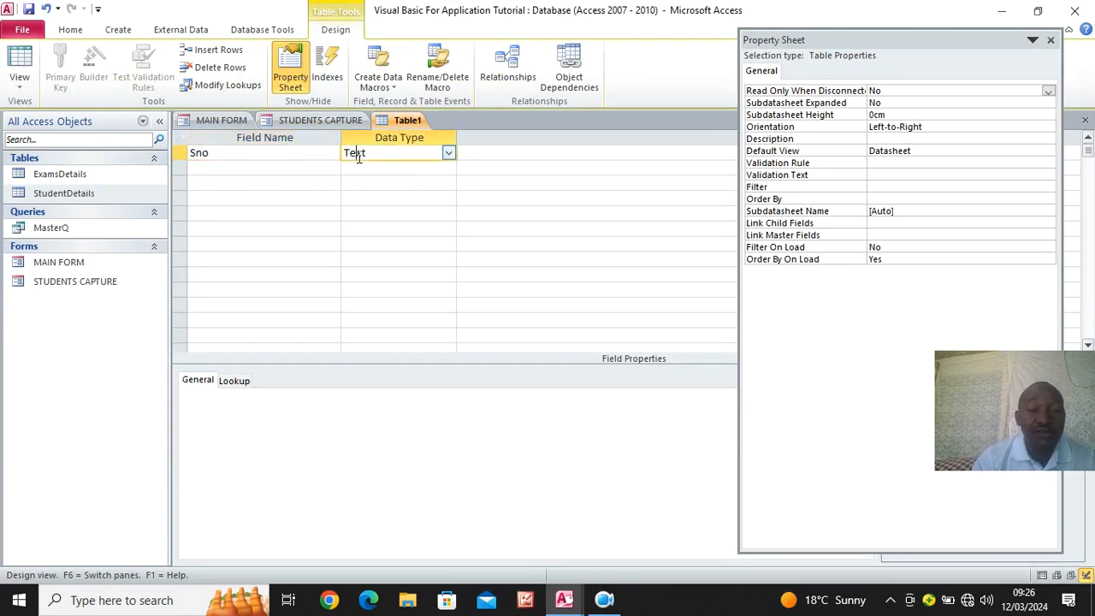
pyautogui.click(448, 153)
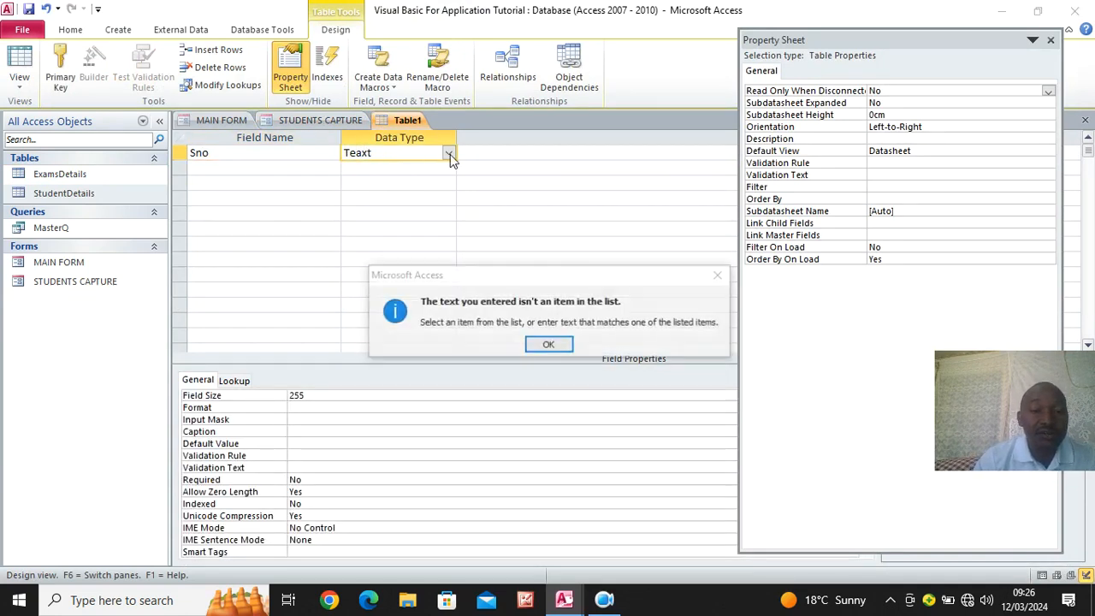
pyautogui.click(550, 340)
pyautogui.click(426, 246)
pyautogui.rightClick(287, 155)
pyautogui.click(338, 169)
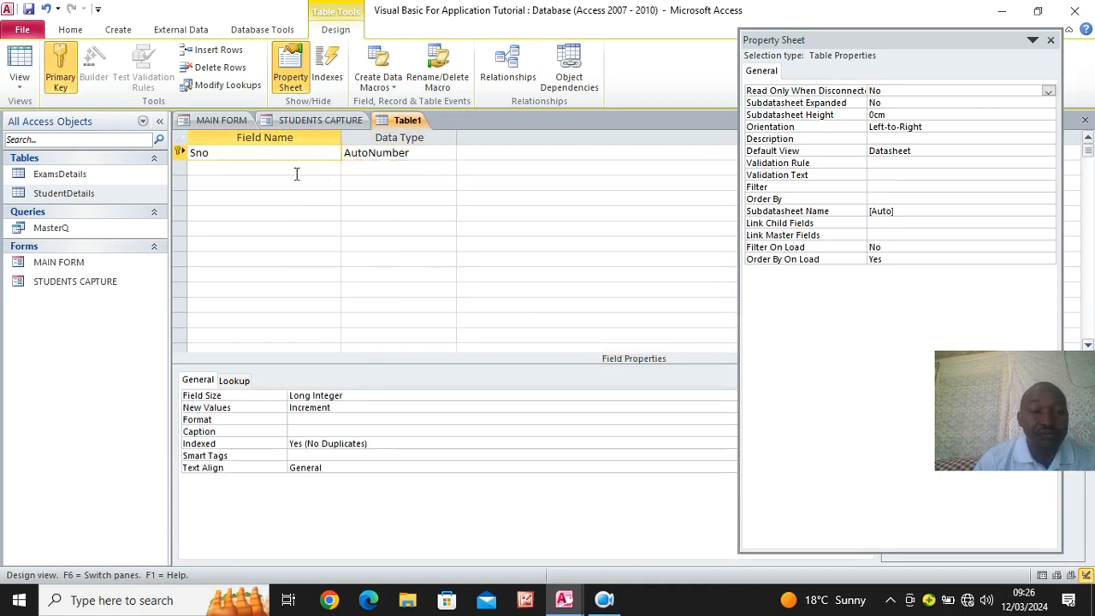
# - Add a second field named School Title with the Text data type to the new table
pyautogui.click(296, 170)
pyautogui.write('School')
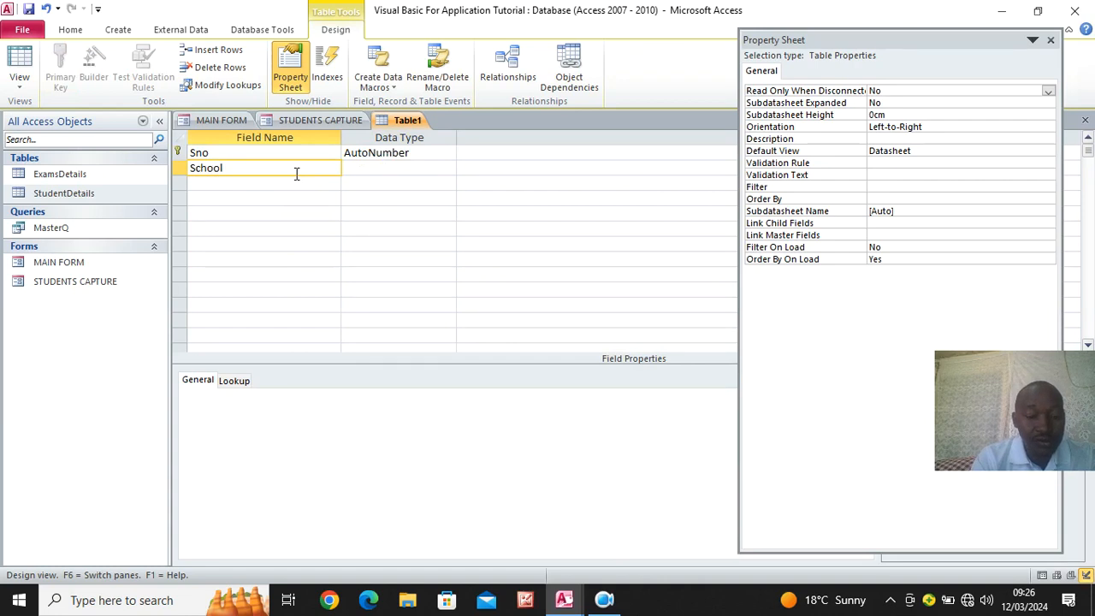
pyautogui.press('capslock')
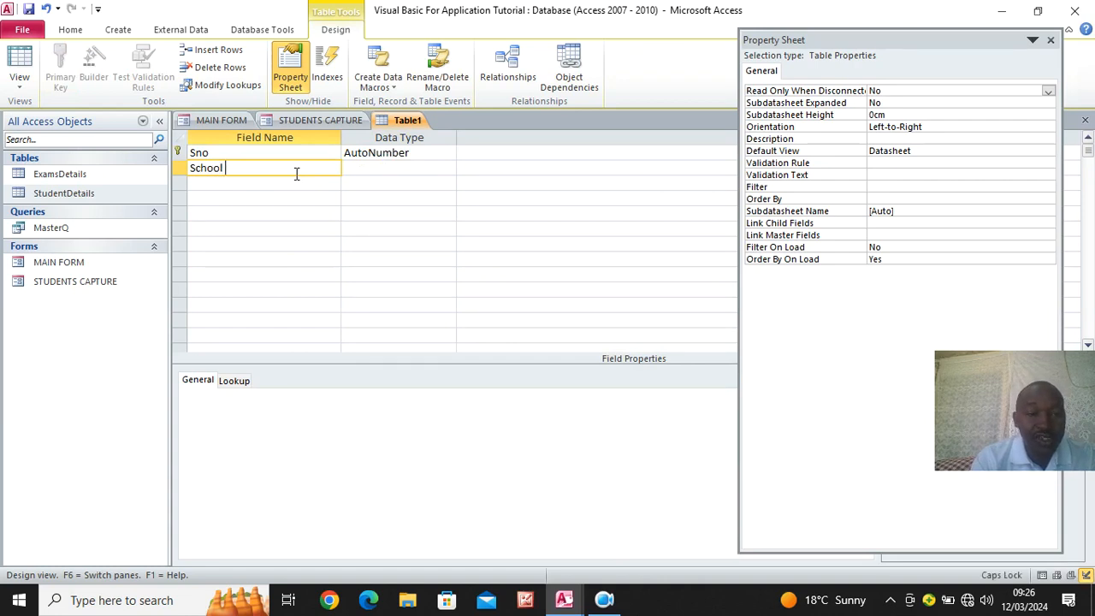
pyautogui.press('Num_Lock')
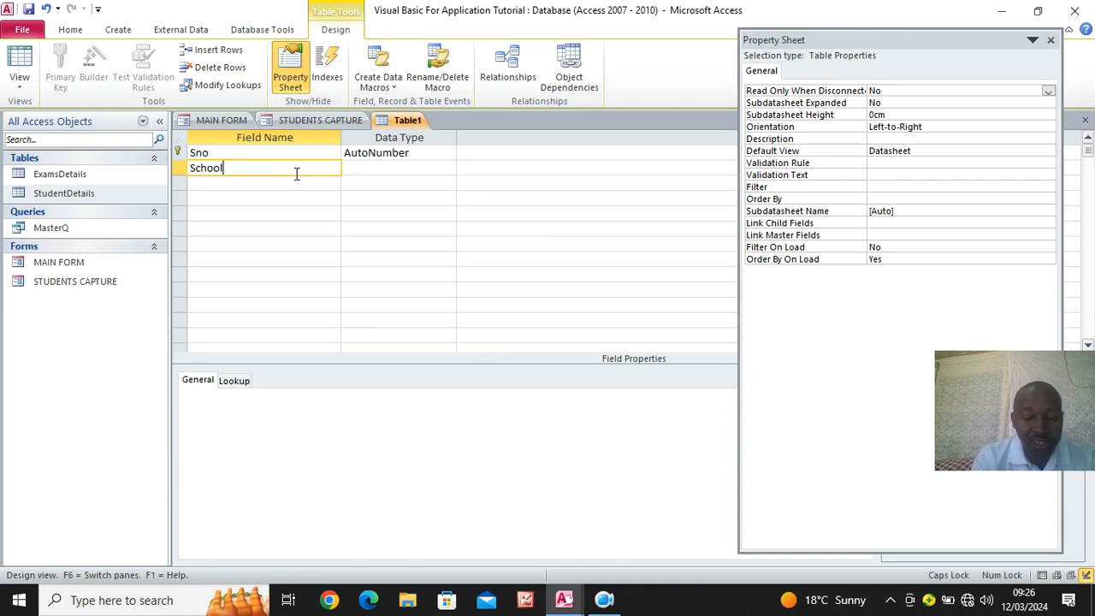
pyautogui.write('tITLE')
pyautogui.press('BackSpace')
pyautogui.press('BackSpace')
pyautogui.press('BackSpace')
pyautogui.press('BackSpace')
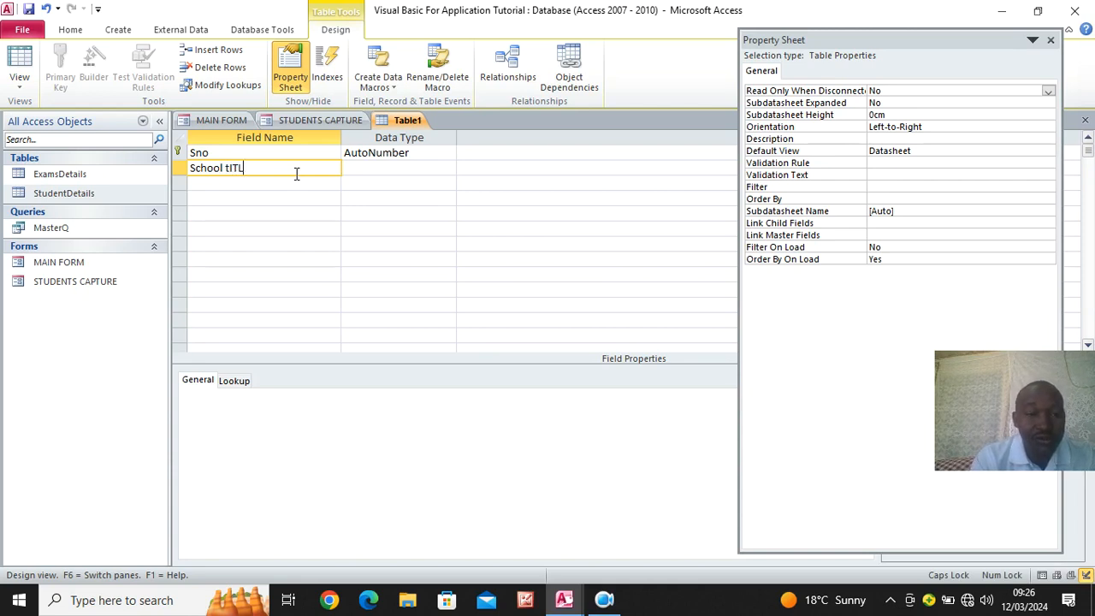
pyautogui.press('BackSpace')
pyautogui.press('capslock')
pyautogui.write('t')
pyautogui.press('capslock')
pyautogui.write('ITLE')
pyautogui.press('BackSpace')
pyautogui.press('BackSpace')
pyautogui.press('BackSpace')
pyautogui.press('BackSpace')
pyautogui.press('BackSpace')
pyautogui.write('T')
pyautogui.press('capslock')
pyautogui.write('itle')
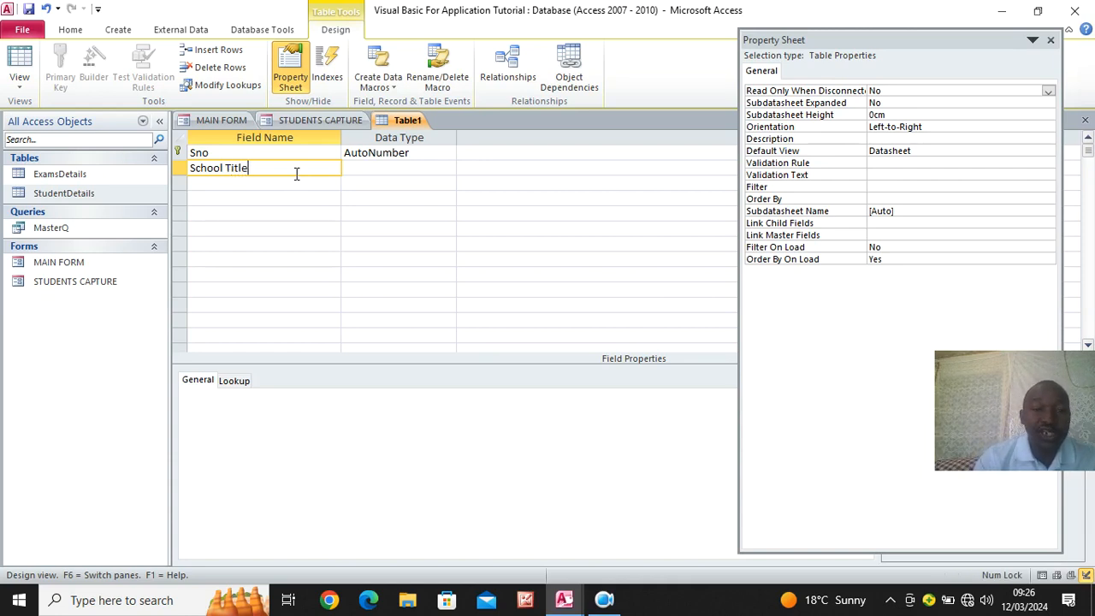
pyautogui.click(362, 169)
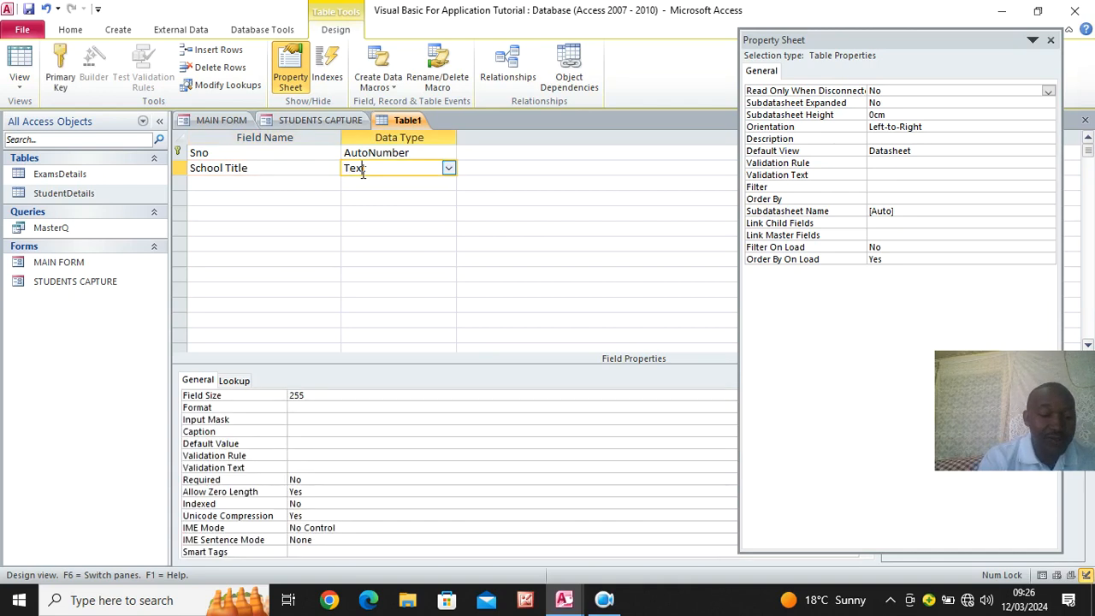
# - Save the new table under the name "school title"
pyautogui.hotkey('ctrl', 's')
pyautogui.write('scho')
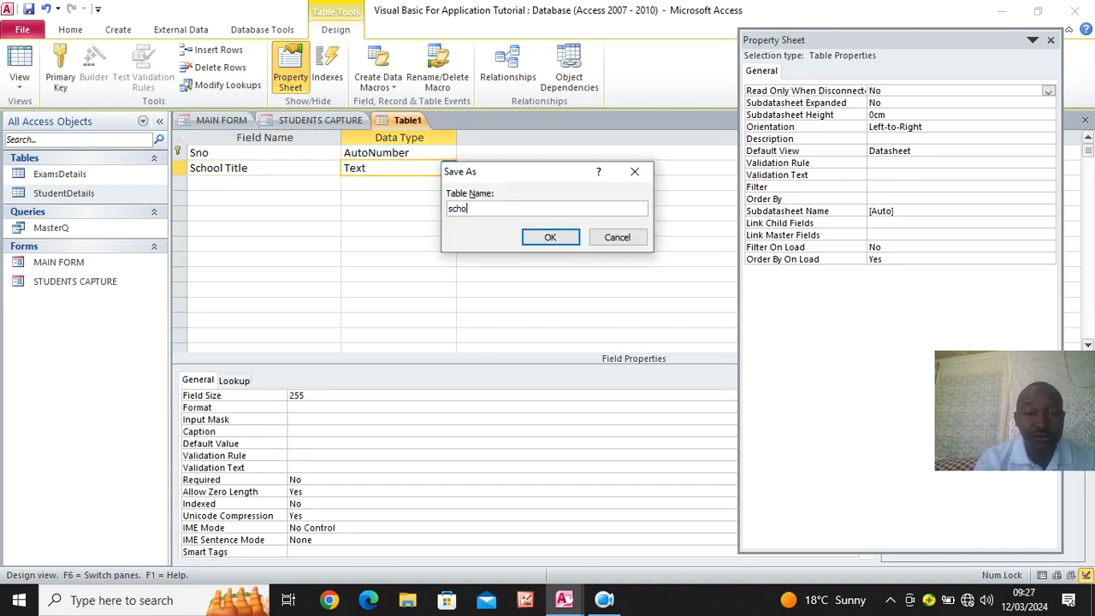
pyautogui.write('ol title')
pyautogui.press('Return')
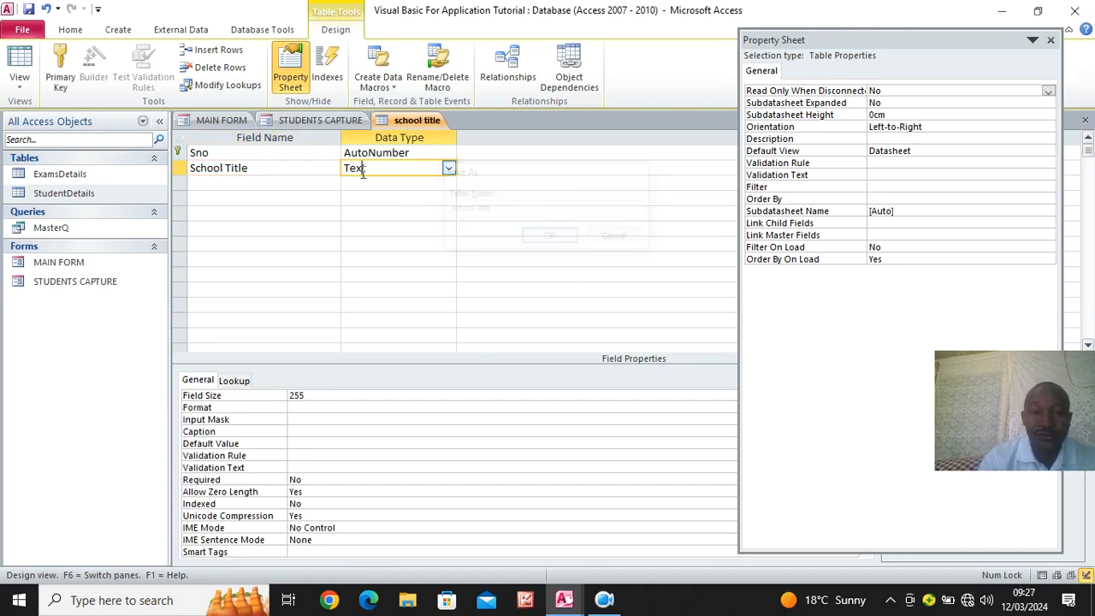
# - Show the school title table as a datasheet, widen the School Title column and enter EXCEL ACADEMY HIGH SCHOOL in the first record
pyautogui.click(18, 61)
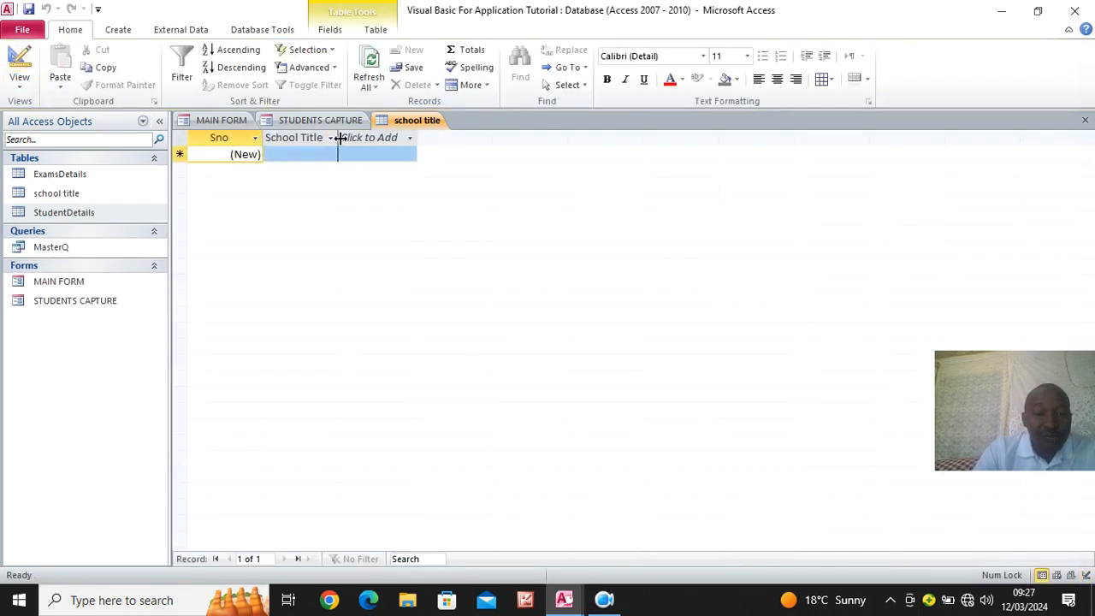
pyautogui.moveTo(338, 138); pyautogui.dragTo(614, 142)
pyautogui.click(382, 157)
pyautogui.press('capslock')
pyautogui.write('EXCE')
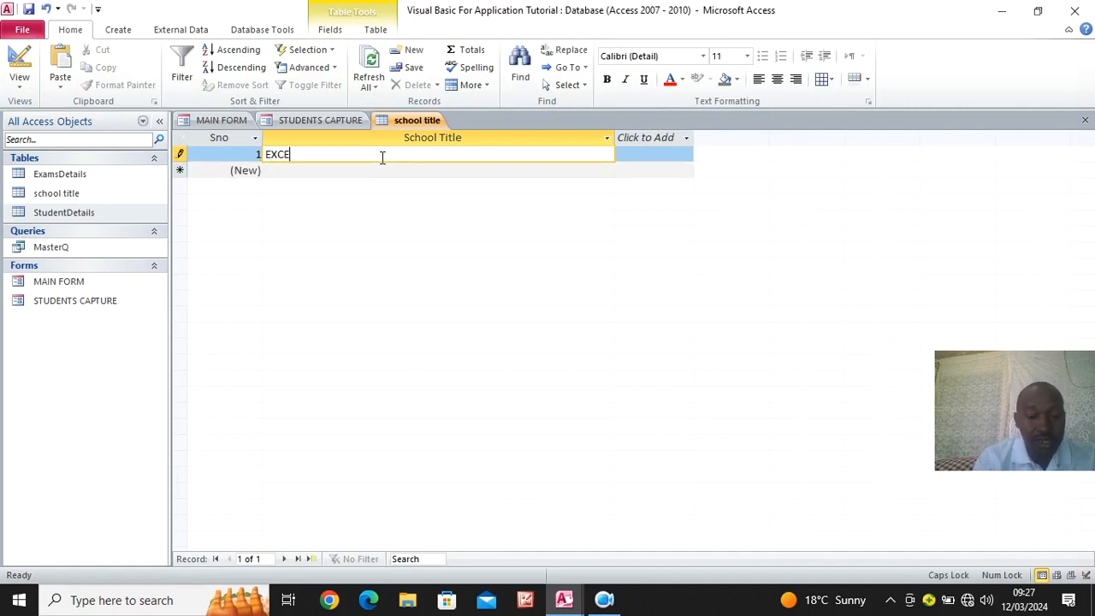
pyautogui.write('L ACADE')
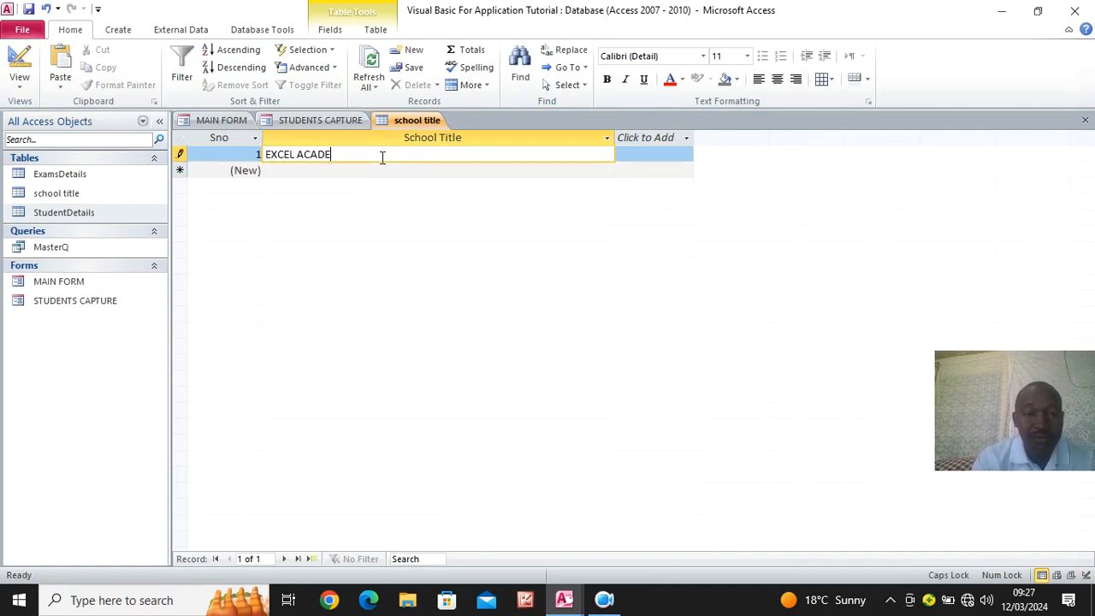
pyautogui.write('MY H')
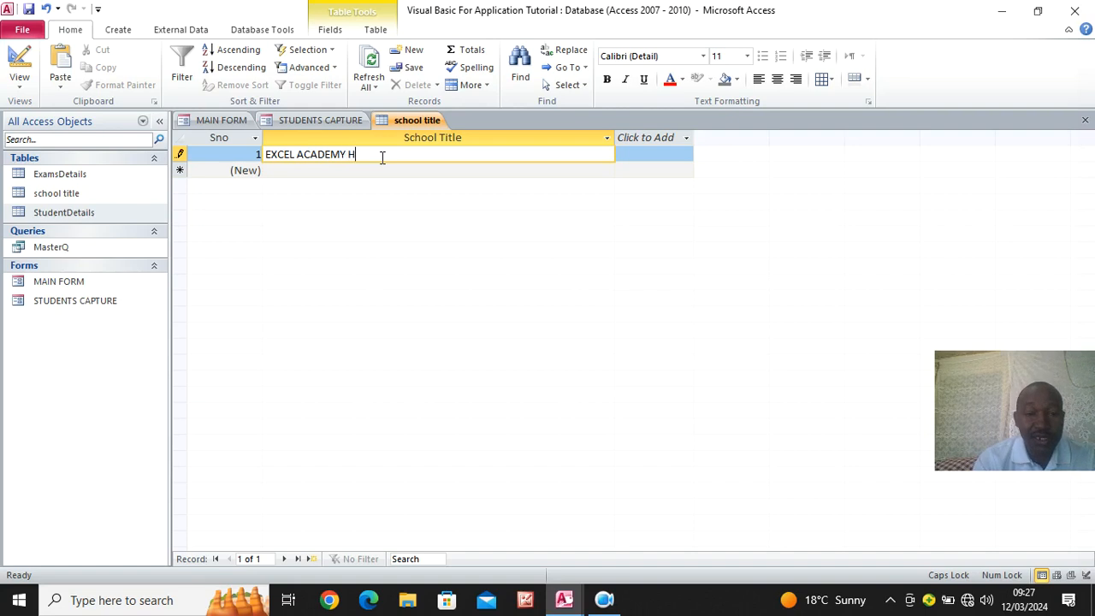
pyautogui.write('IGH SCHOOL')
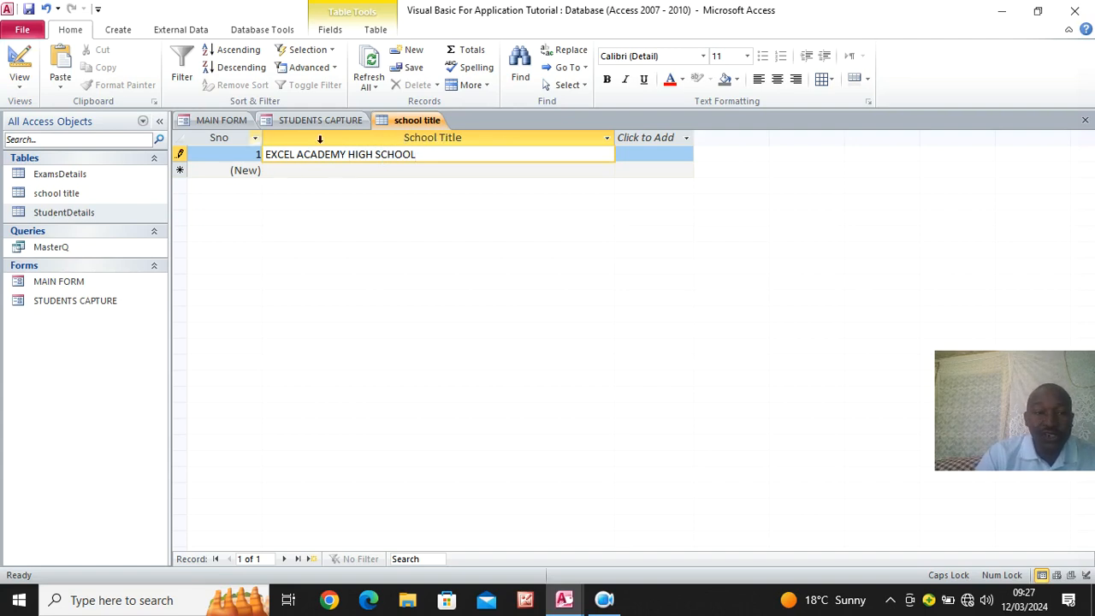
# - Return the school title table to Design View and close all open database objects
pyautogui.click(19, 63)
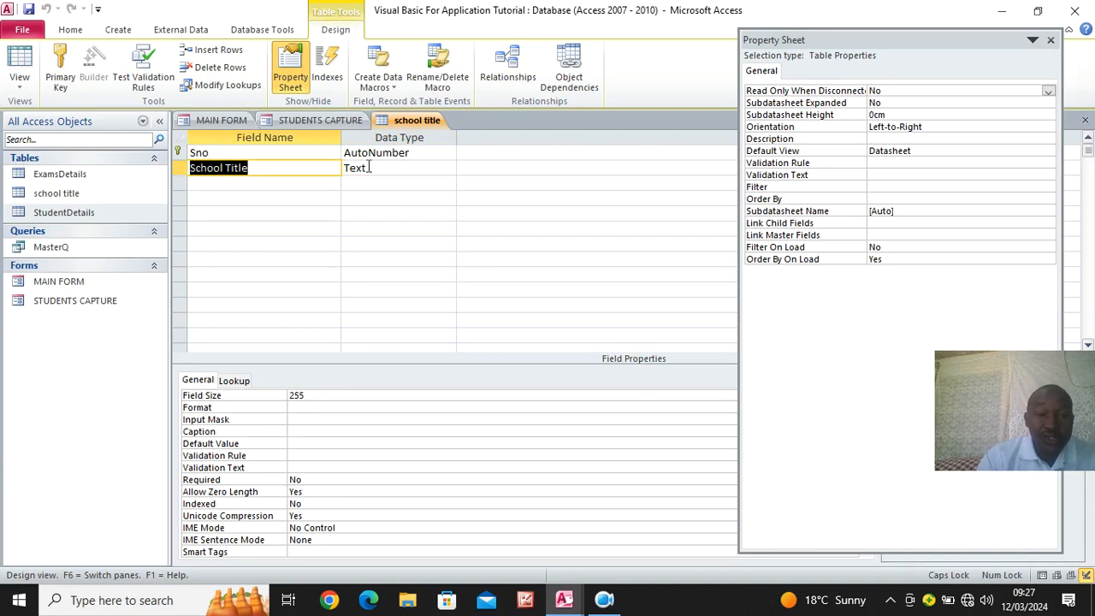
pyautogui.rightClick(415, 122)
pyautogui.click(461, 172)
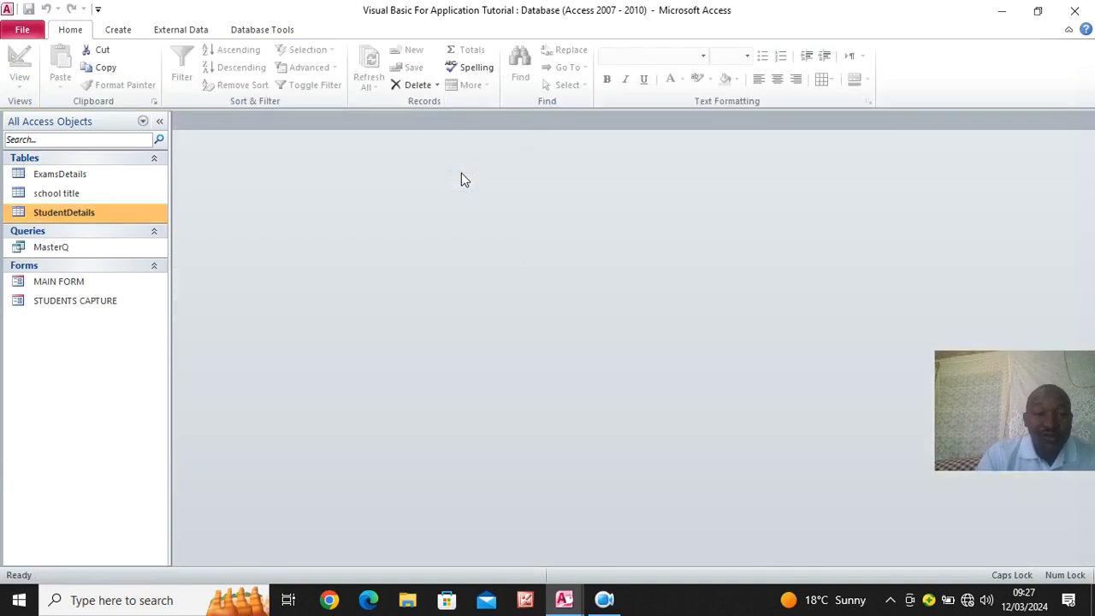
pyautogui.click(562, 596)
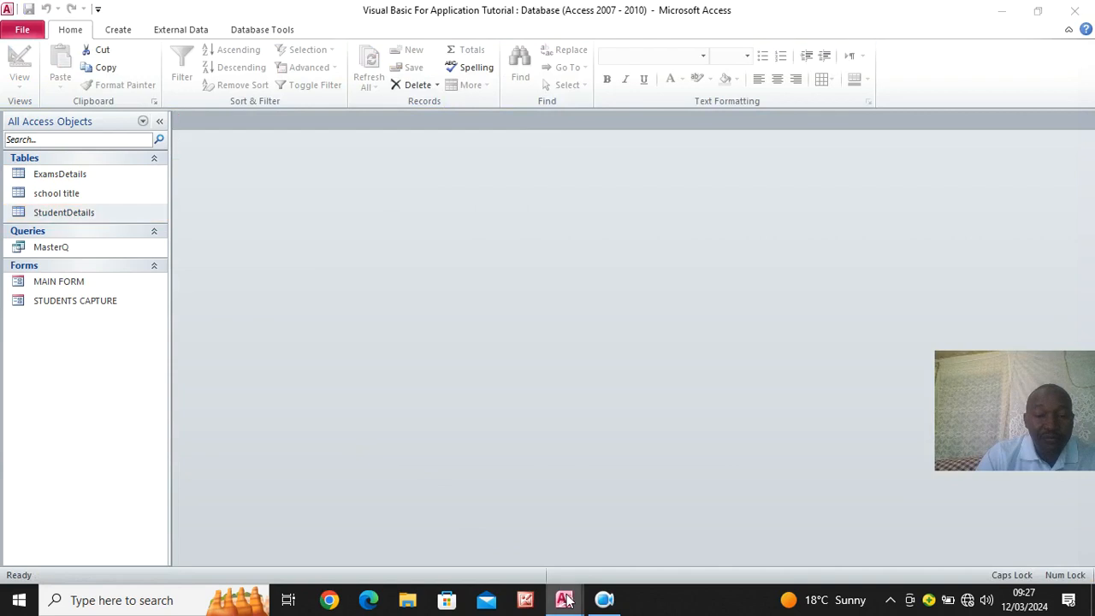
pyautogui.click(733, 490)
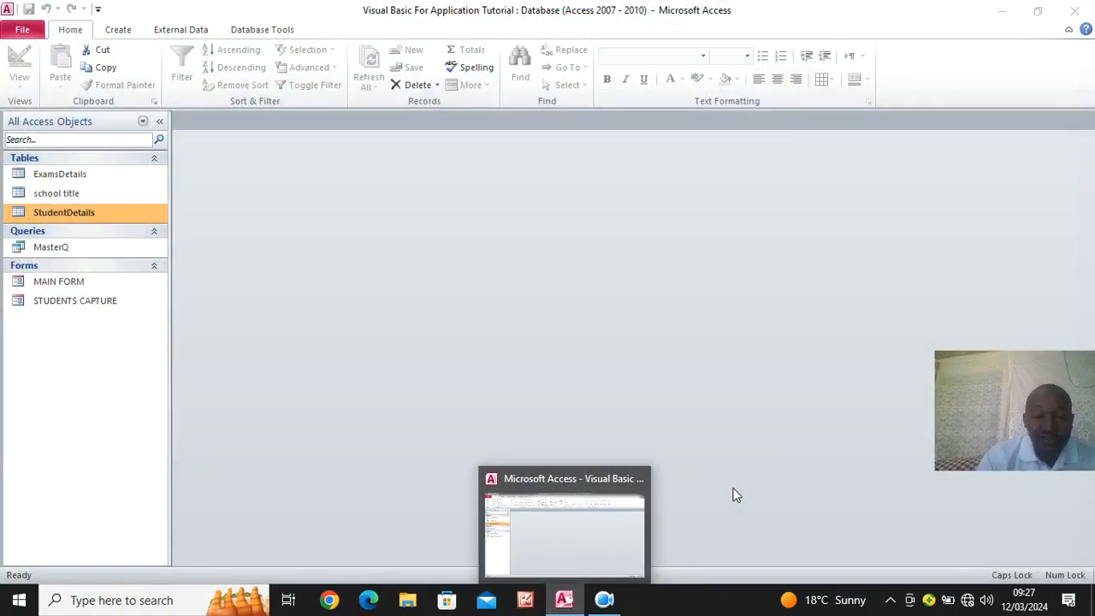
# - Open the STUDENTS CAPTURE form in Design View and close the Property Sheet
pyautogui.rightClick(64, 305)
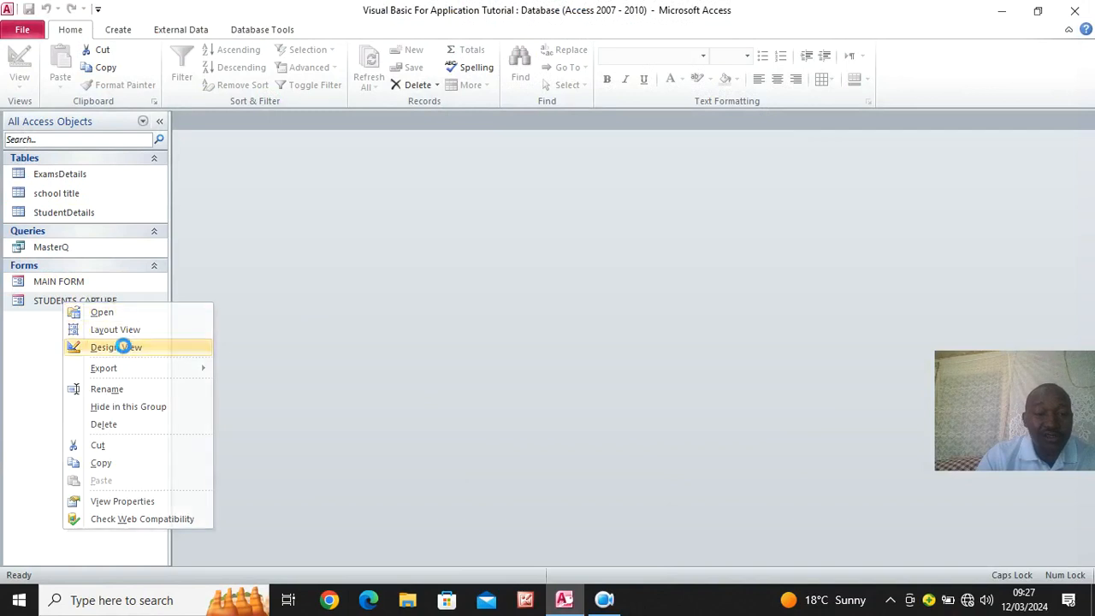
pyautogui.click(95, 347)
pyautogui.click(1050, 39)
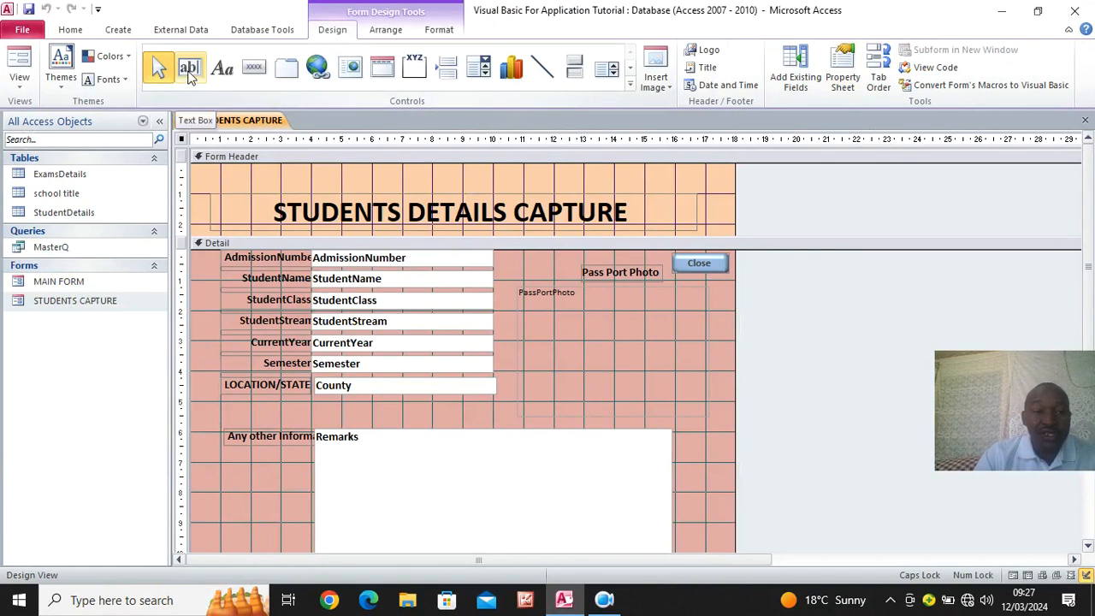
# - Draw a text box about 17.6 by 1 cm in the Form Header above the form title and remove its attached label
pyautogui.click(190, 75)
pyautogui.moveTo(196, 167); pyautogui.dragTo(733, 205)
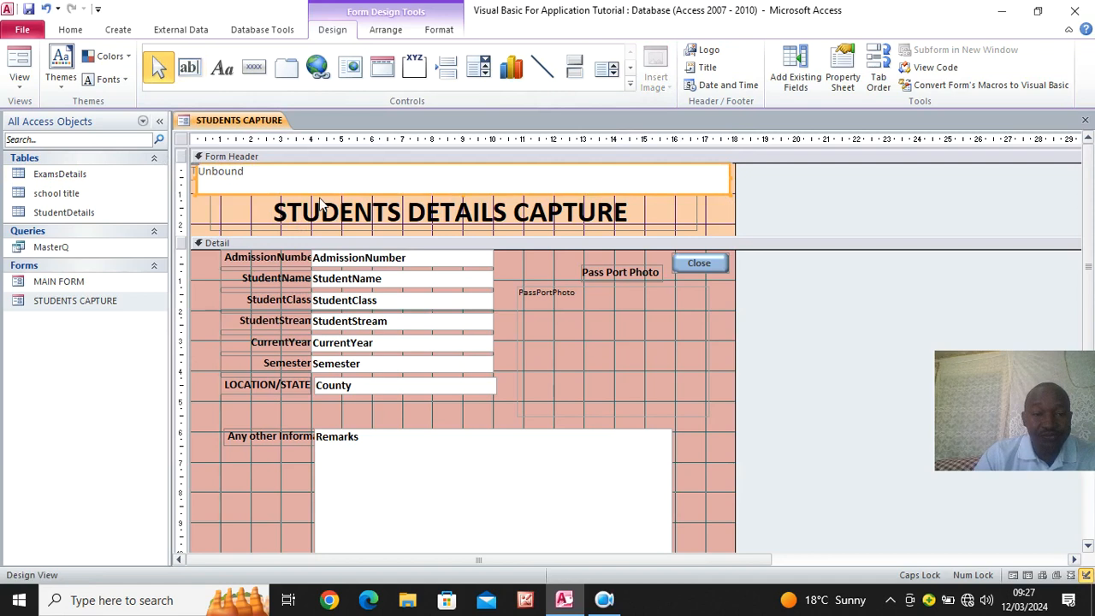
pyautogui.click(206, 226)
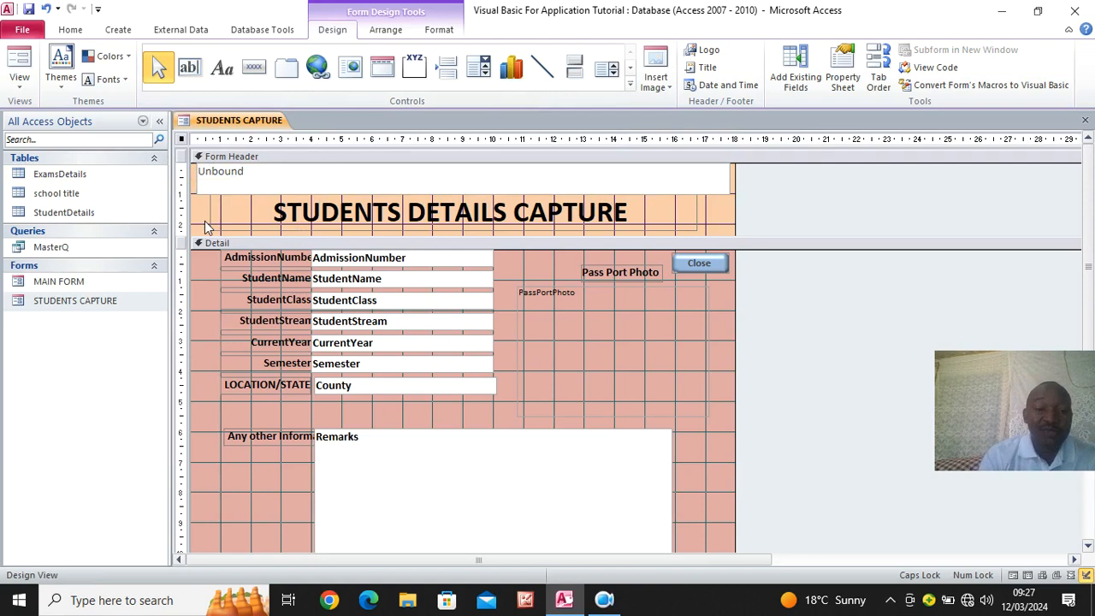
# - Enter the expression =DLOOKUP("School Title","school title") in the unbound text box in the Form Header
pyautogui.click(249, 171)
pyautogui.click(251, 175)
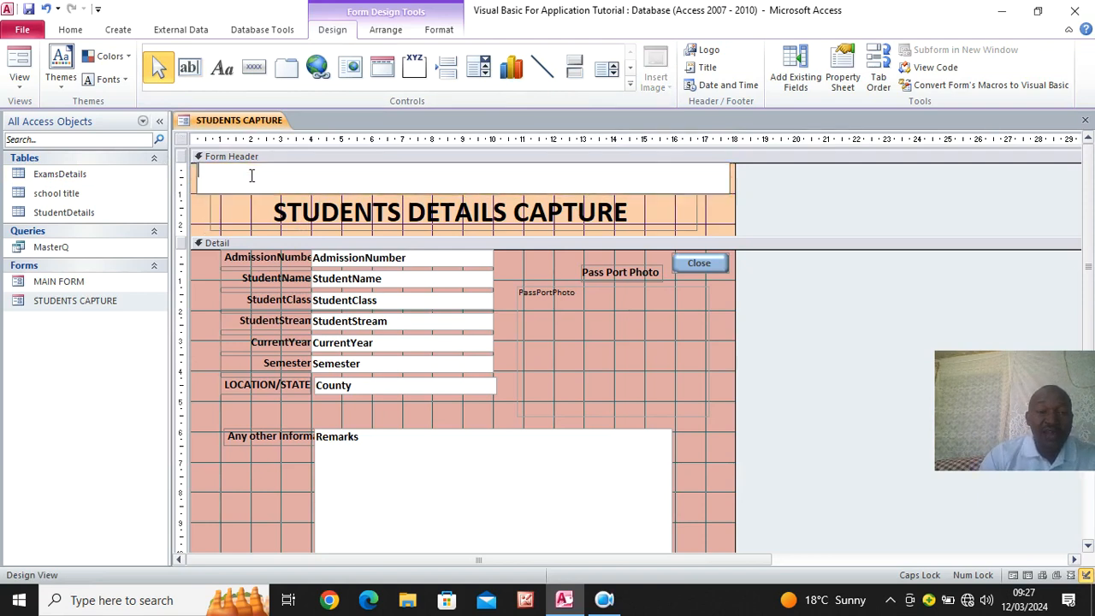
pyautogui.write('=')
pyautogui.press('capslock')
pyautogui.write('d')
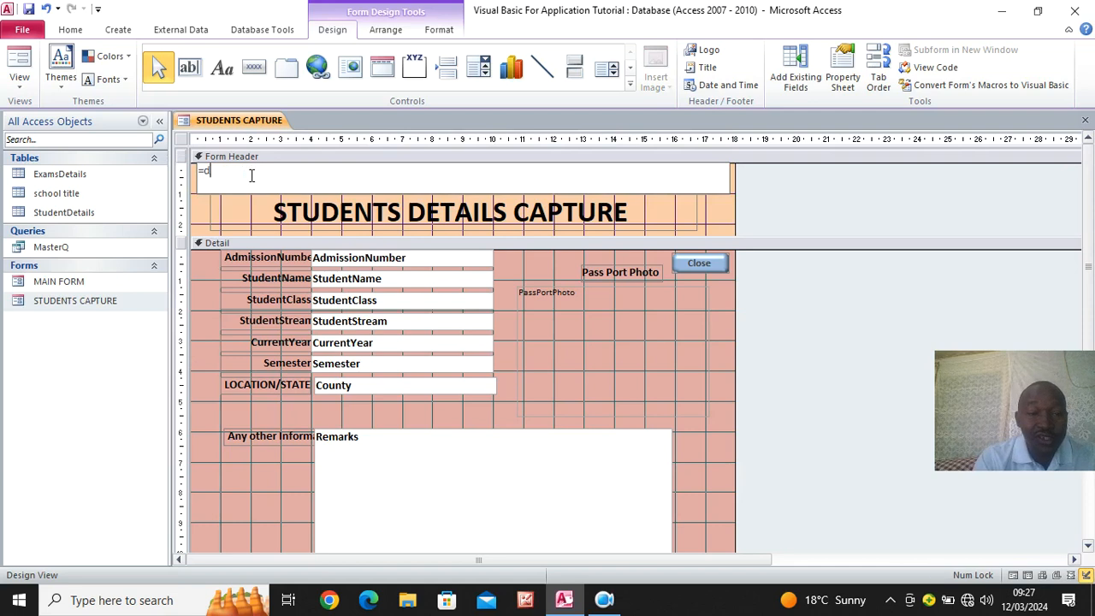
pyautogui.press('BackSpace')
pyautogui.press('capslock')
pyautogui.write('DLOOKUP')
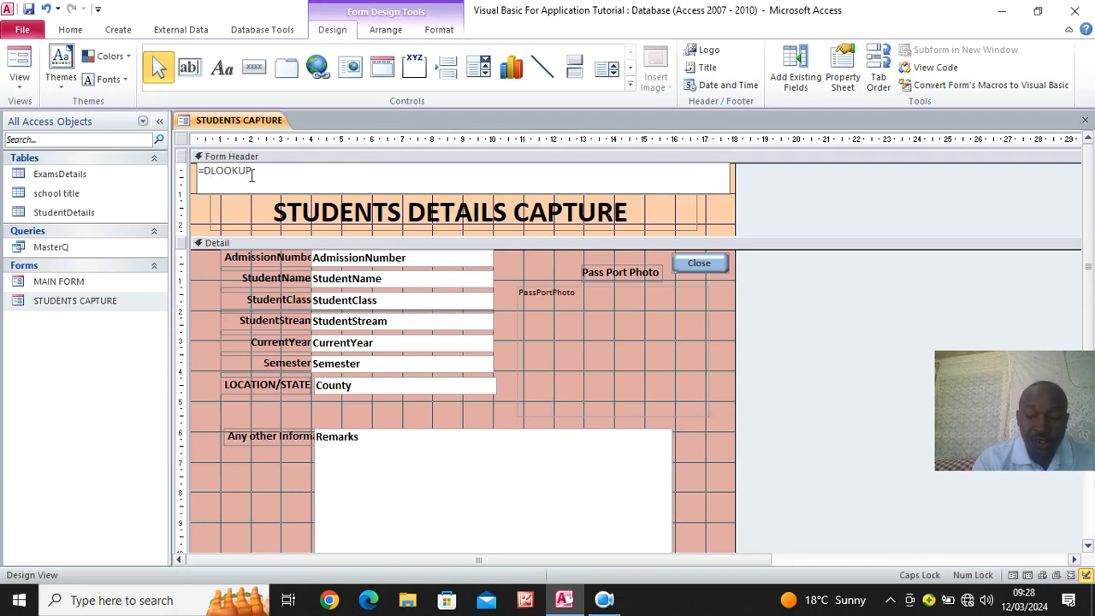
pyautogui.write('(')
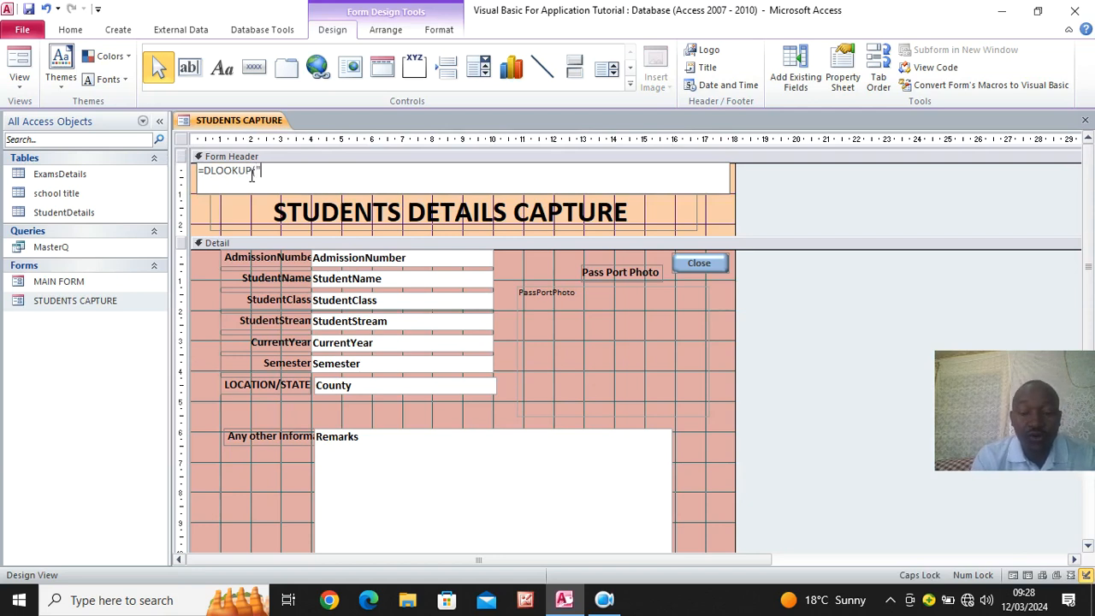
pyautogui.write('"School Title')
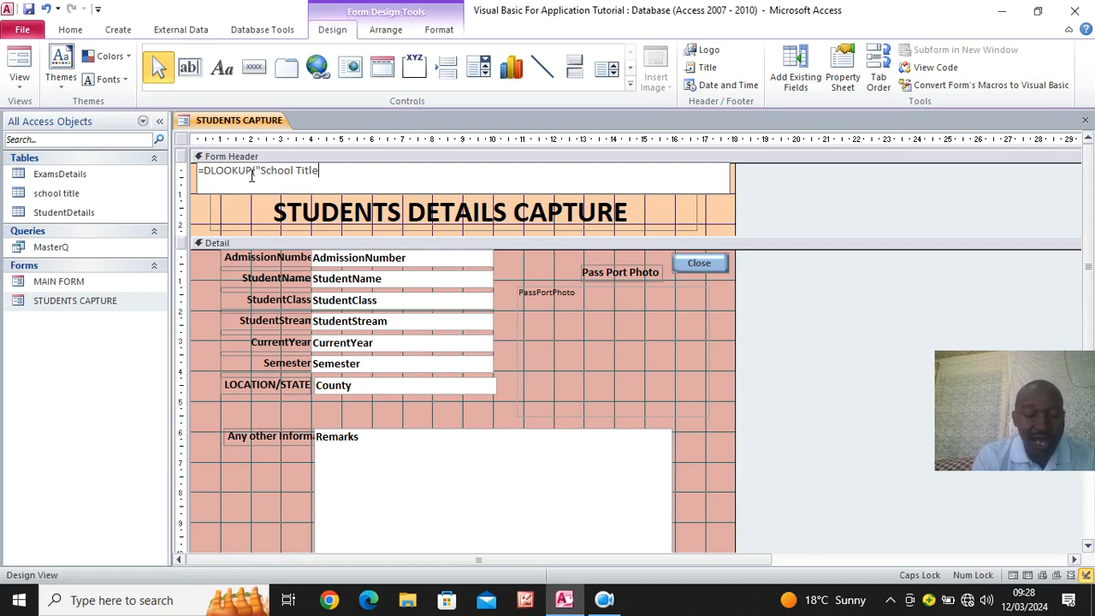
pyautogui.write('","SC')
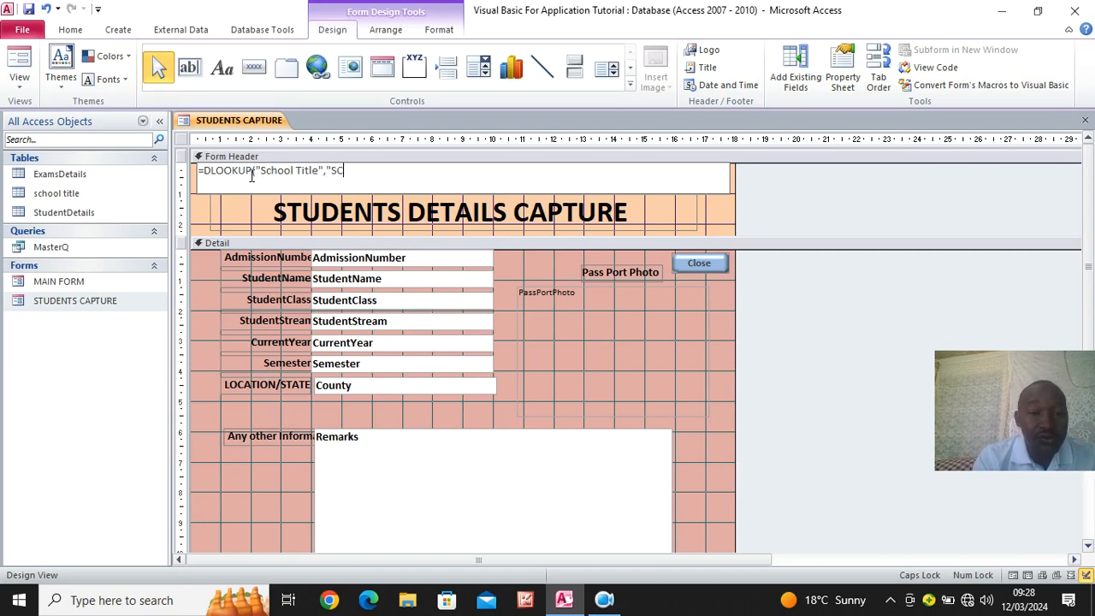
pyautogui.press('BackSpace')
pyautogui.press('BackSpace')
pyautogui.press('capslock')
pyautogui.write('school title')
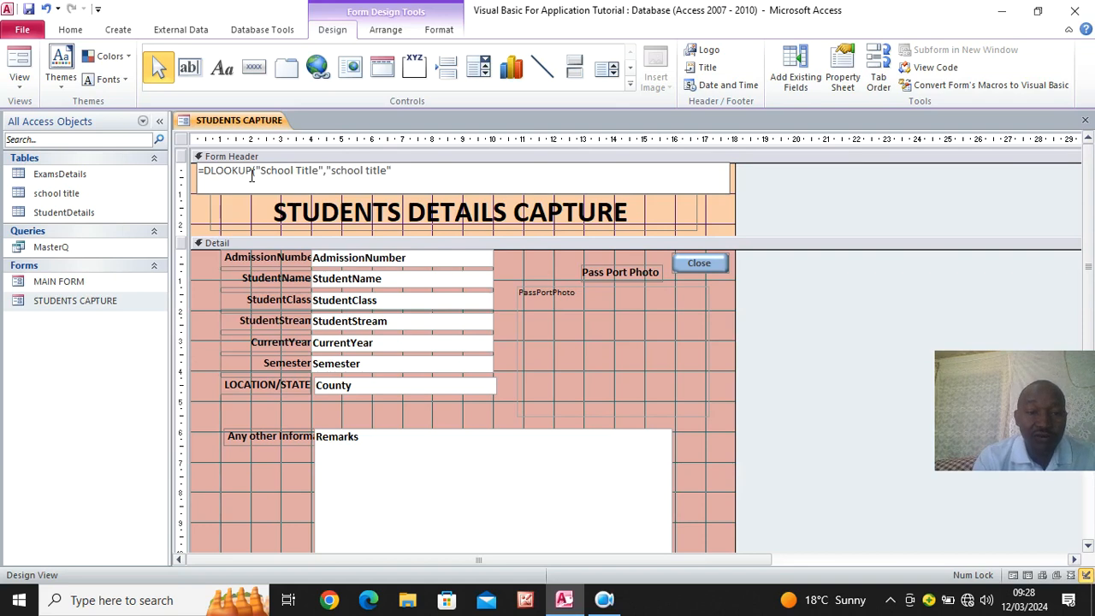
pyautogui.write(')')
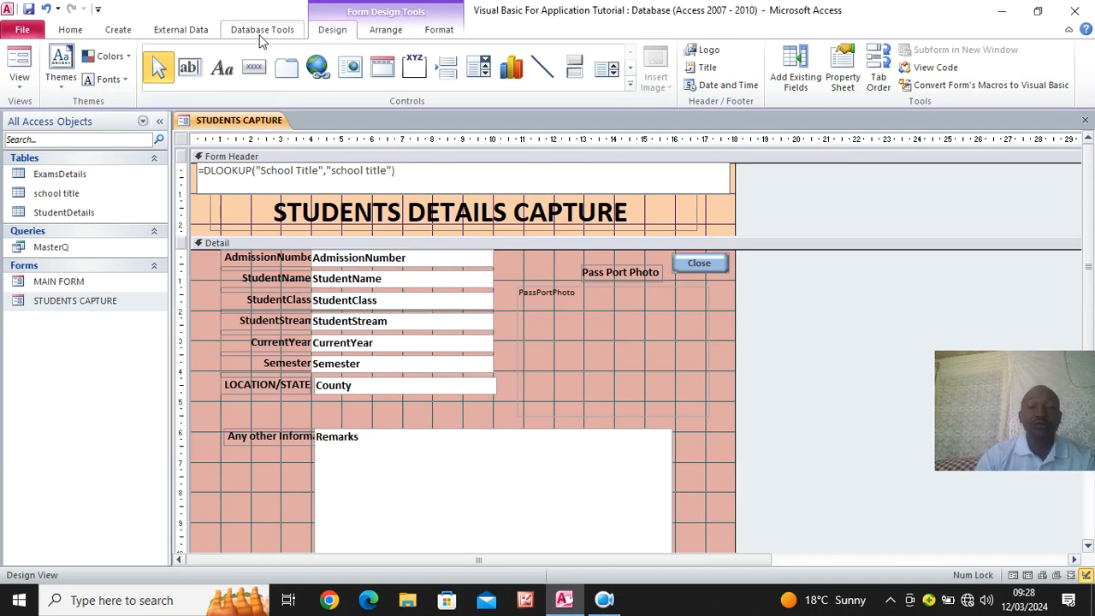
pyautogui.click(206, 219)
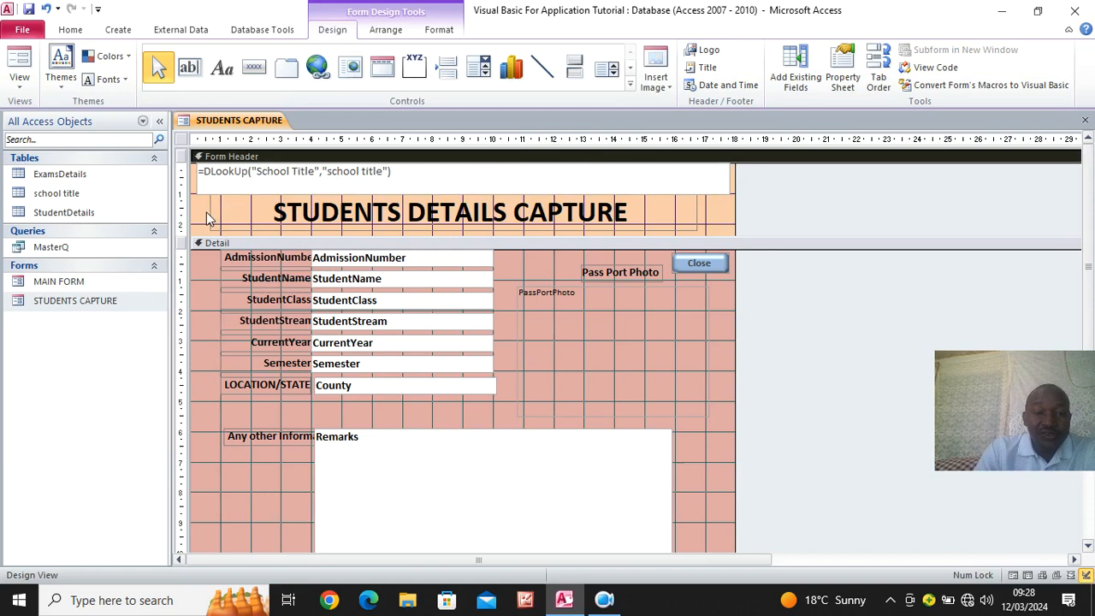
# - Format the header lookup text box with font size 24, right alignment and bold
pyautogui.click(436, 177)
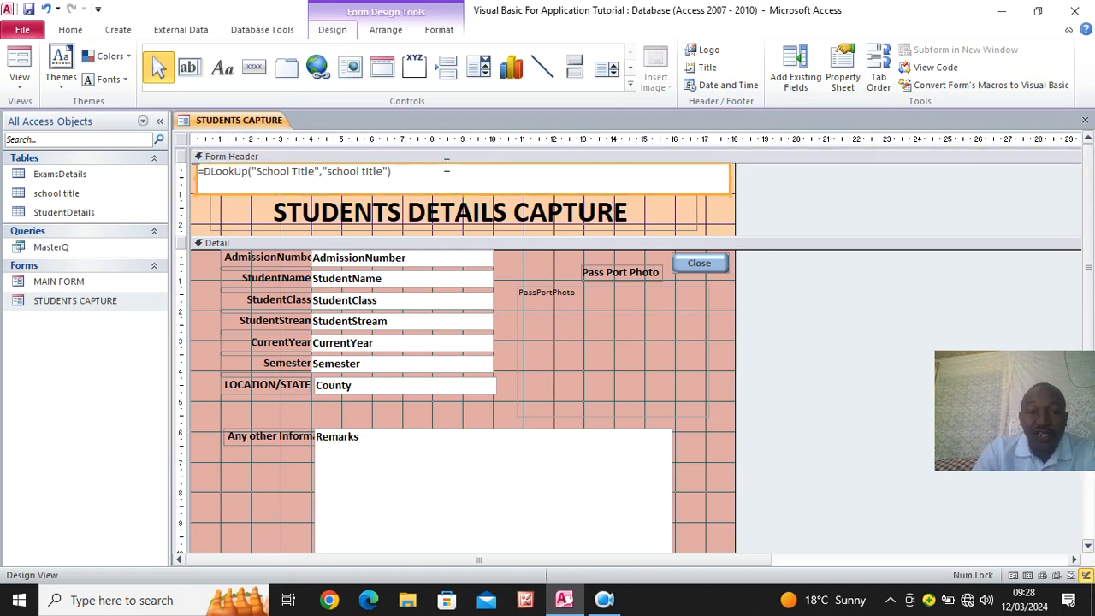
pyautogui.click(441, 29)
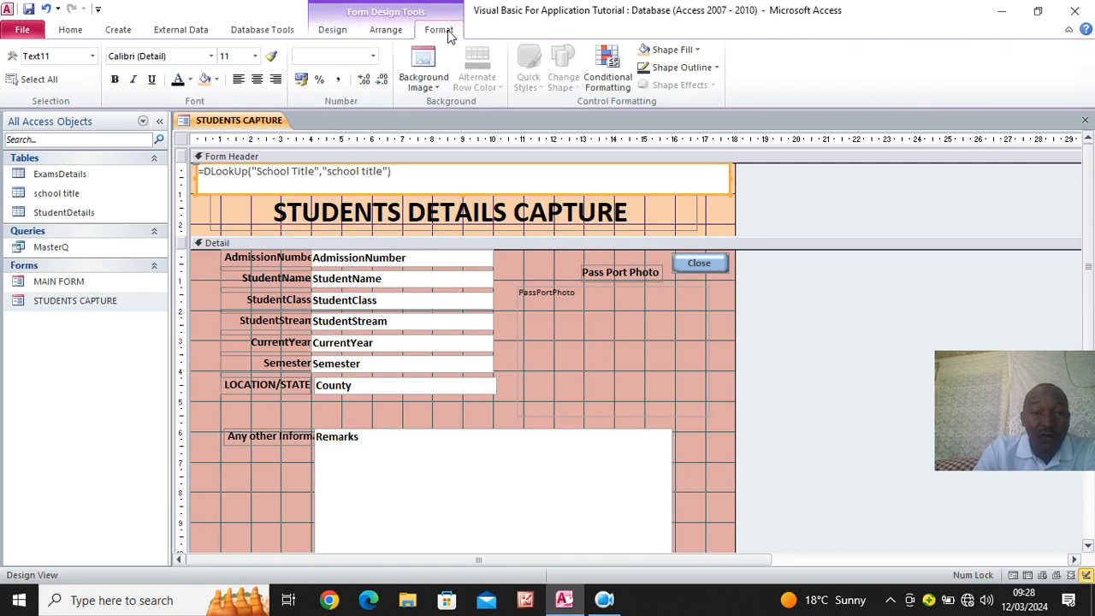
pyautogui.click(255, 56)
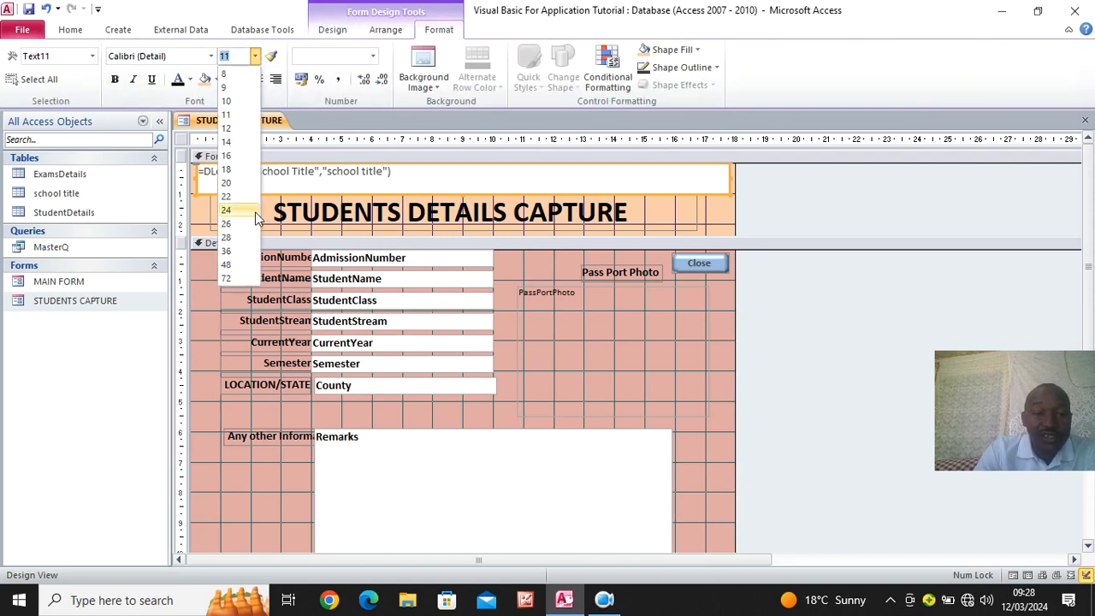
pyautogui.click(247, 212)
pyautogui.click(274, 80)
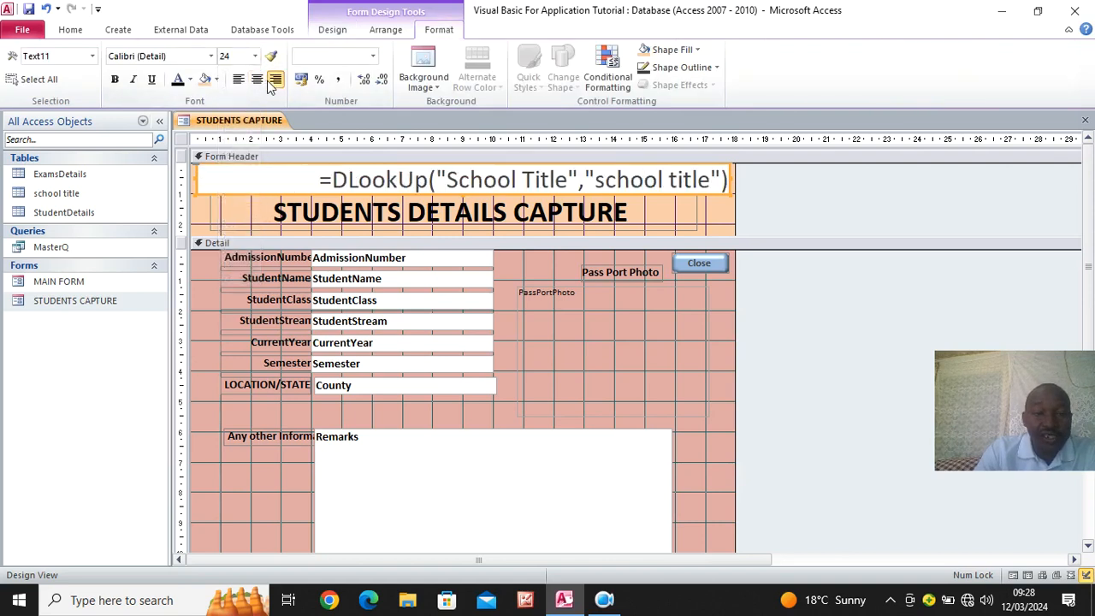
pyautogui.click(115, 80)
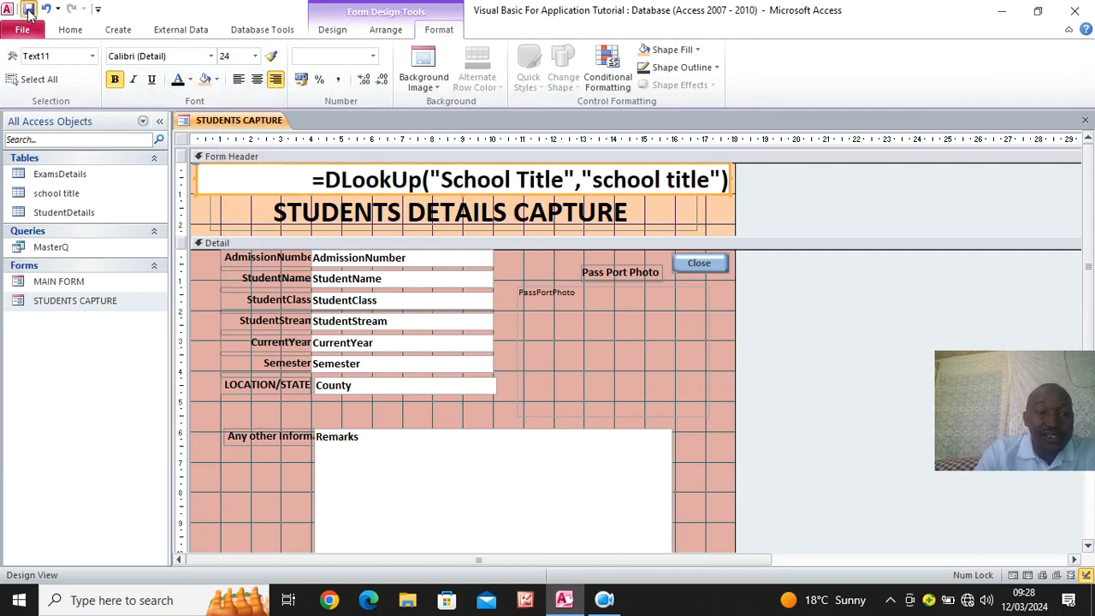
# - Preview the STUDENTS CAPTURE form in Form View and return it to Design View
pyautogui.click(70, 30)
pyautogui.click(20, 62)
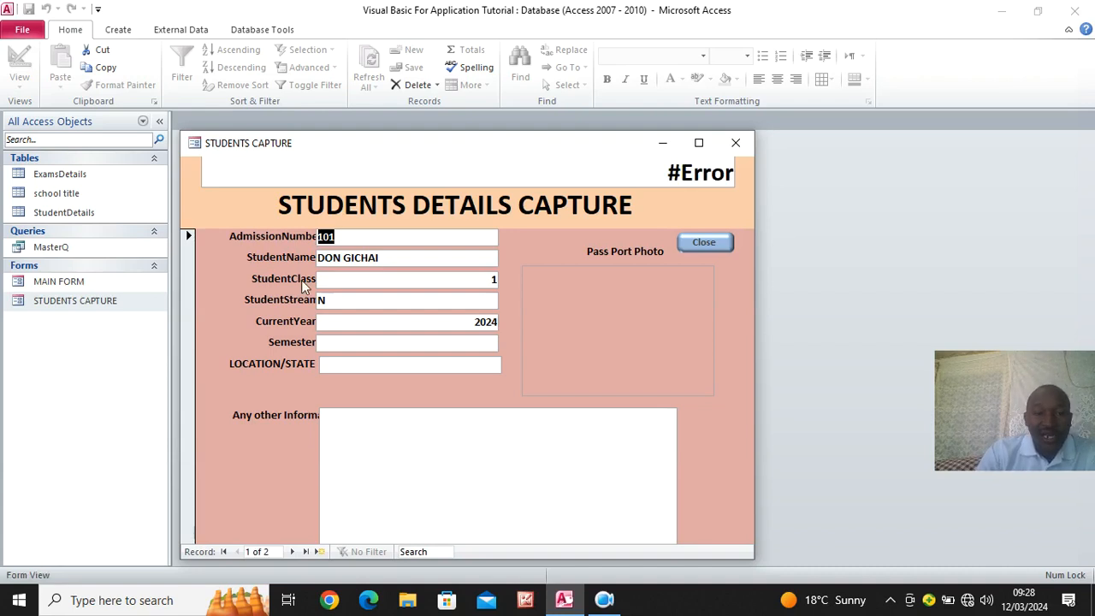
pyautogui.rightClick(234, 209)
pyautogui.click(286, 249)
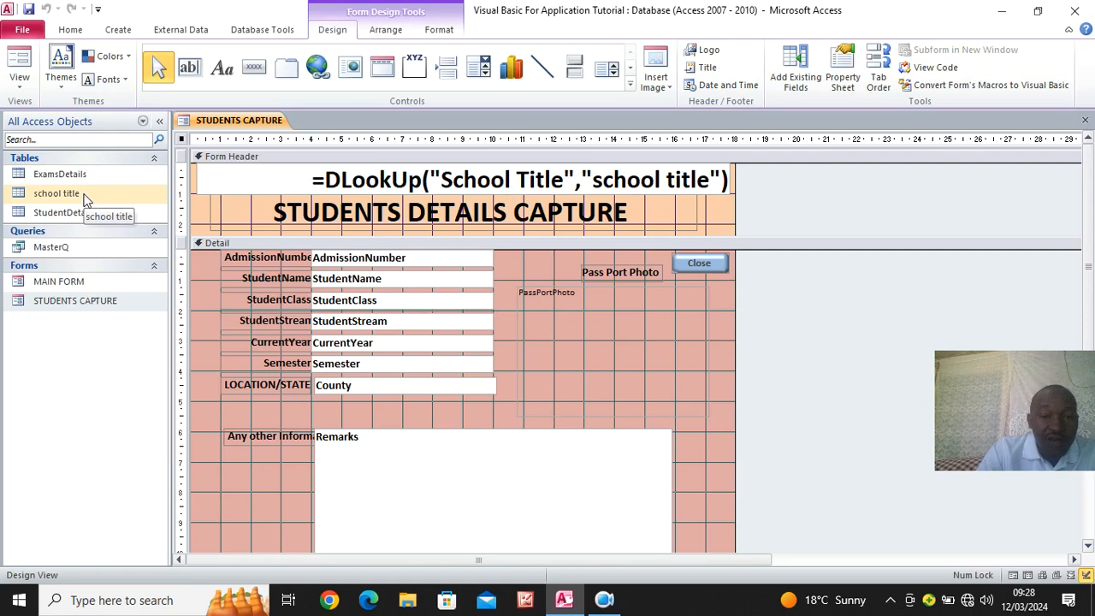
# - Enclose the School Title field name in square brackets in the header text box's DLookUp expression
pyautogui.click(565, 178)
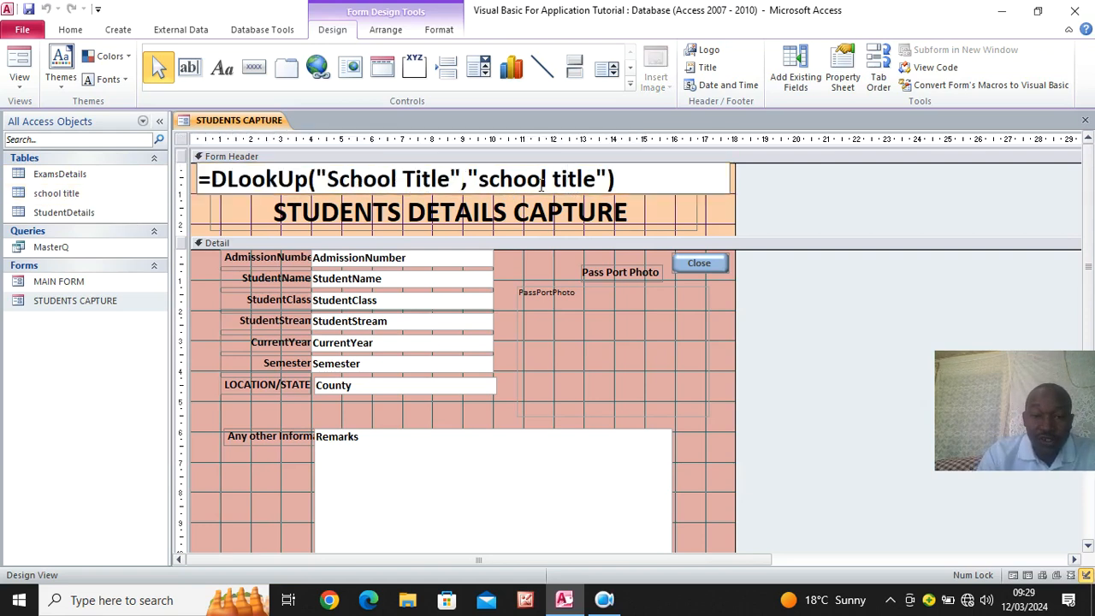
pyautogui.click(455, 179)
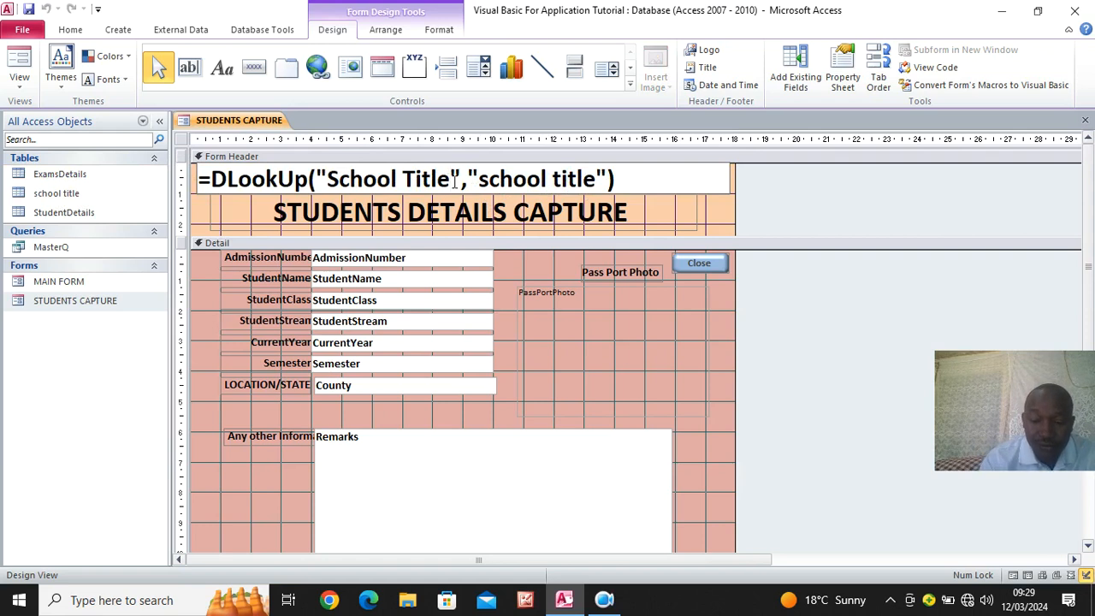
pyautogui.write('"')
pyautogui.write(']')
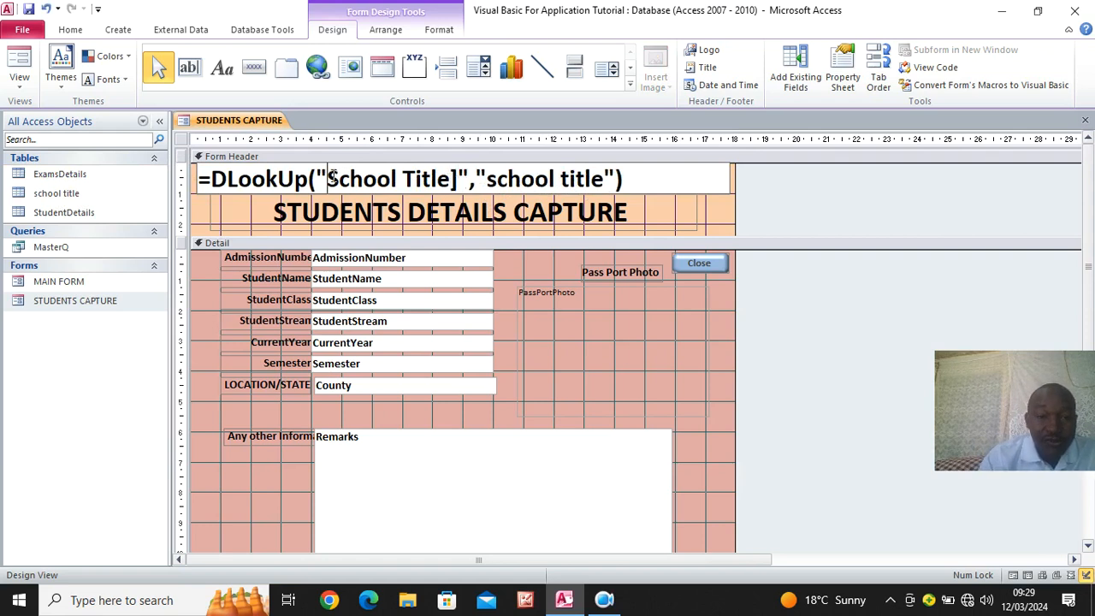
pyautogui.click(332, 177)
pyautogui.write('[')
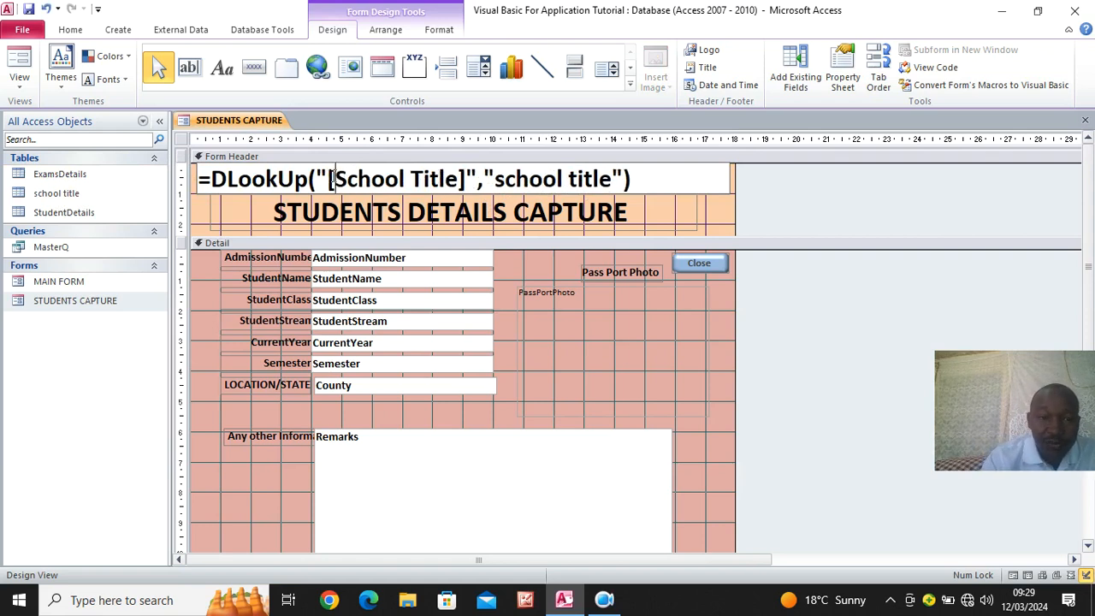
# - Check the bracketed lookup expression in Form View and return the form to Design View
pyautogui.click(18, 58)
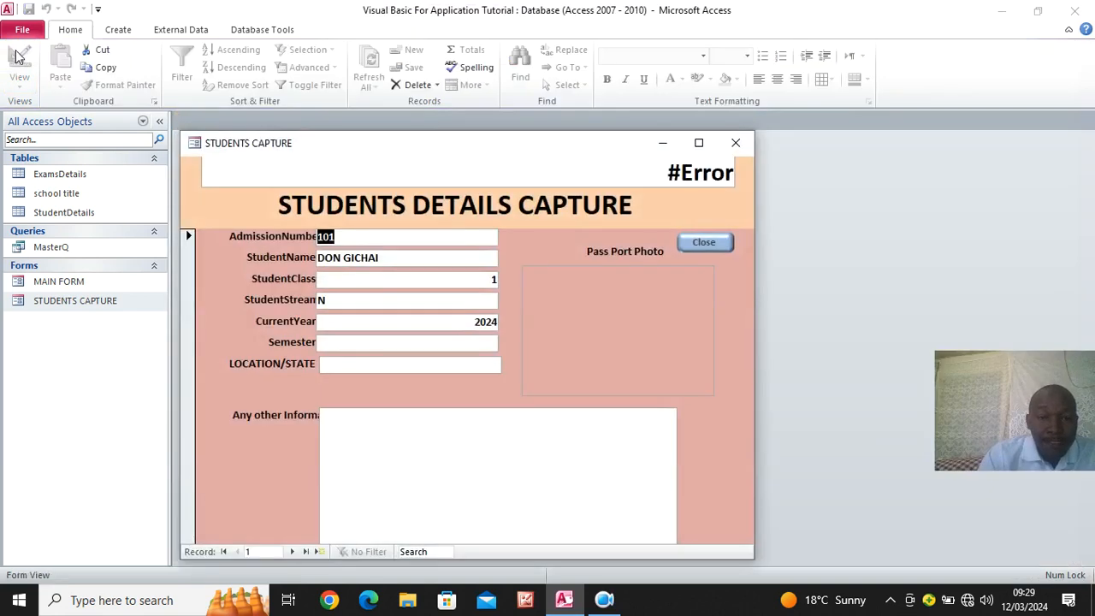
pyautogui.rightClick(532, 231)
pyautogui.rightClick(239, 207)
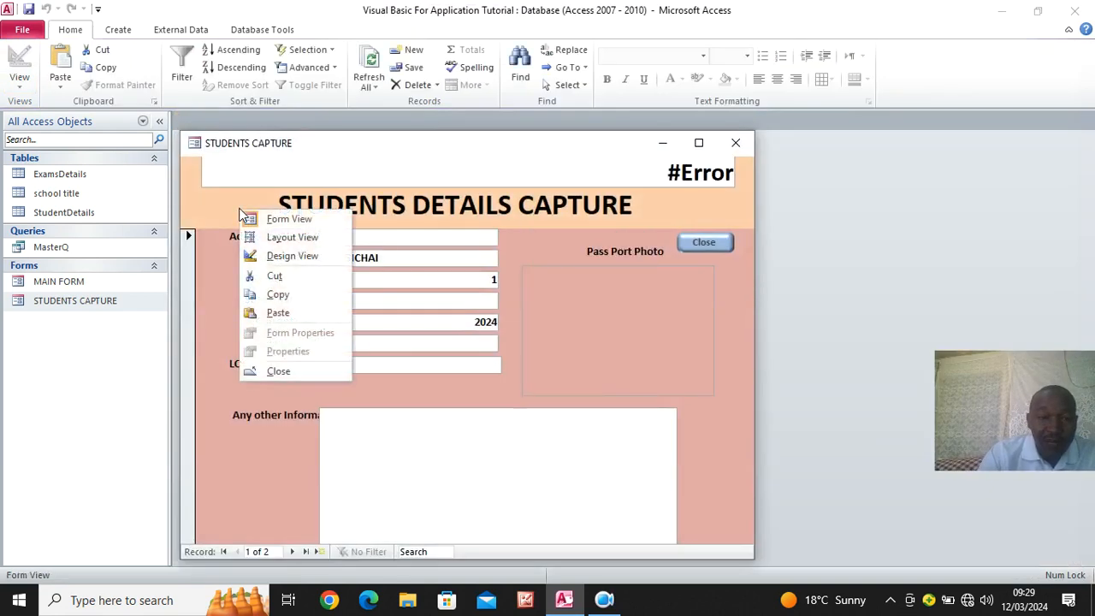
pyautogui.click(282, 257)
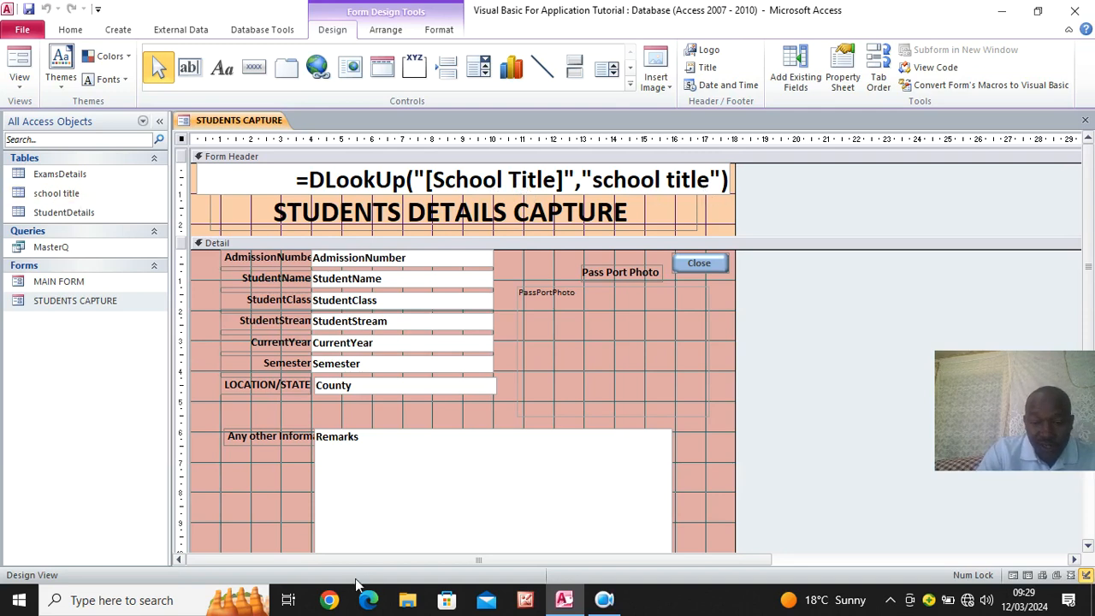
# - Switch to the desktop and open the DLOOKUP CODE text file from the Visual Basic For application VBA folder
pyautogui.click(1002, 10)
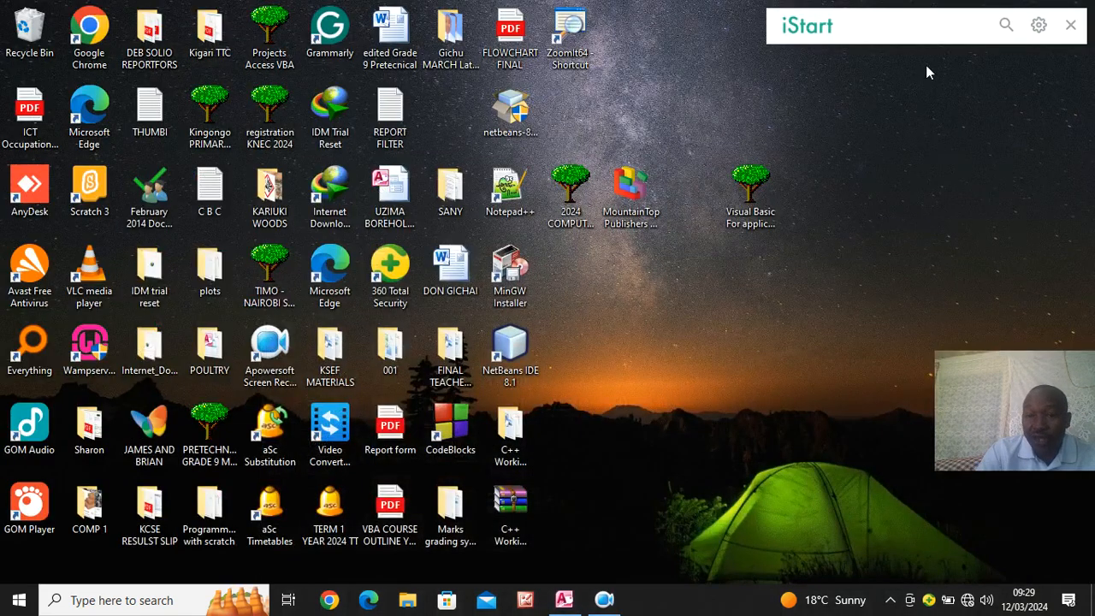
pyautogui.doubleClick(759, 202)
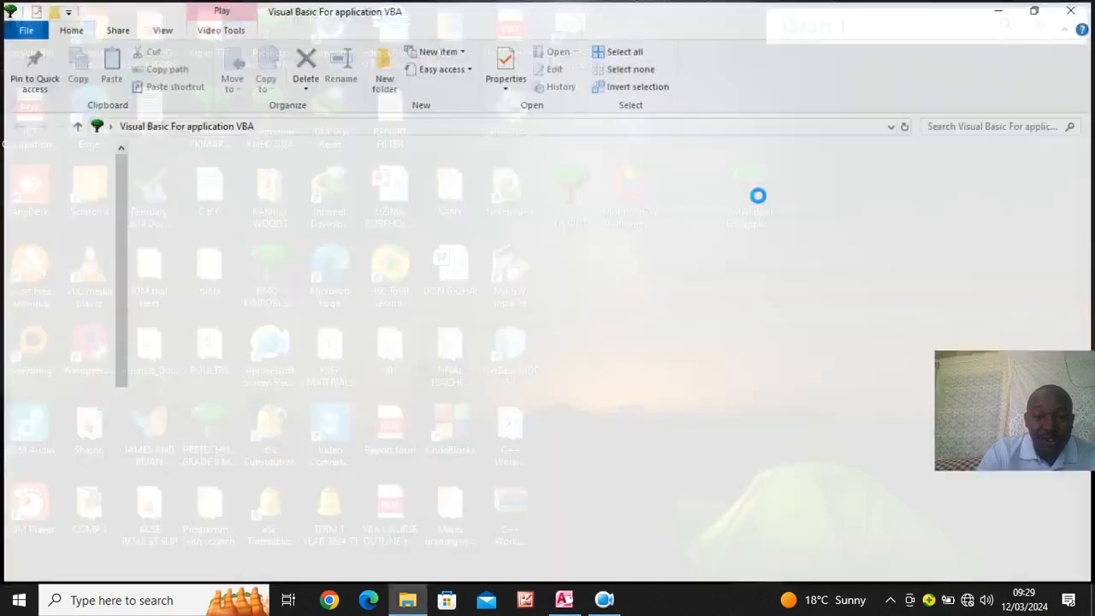
pyautogui.click(357, 212)
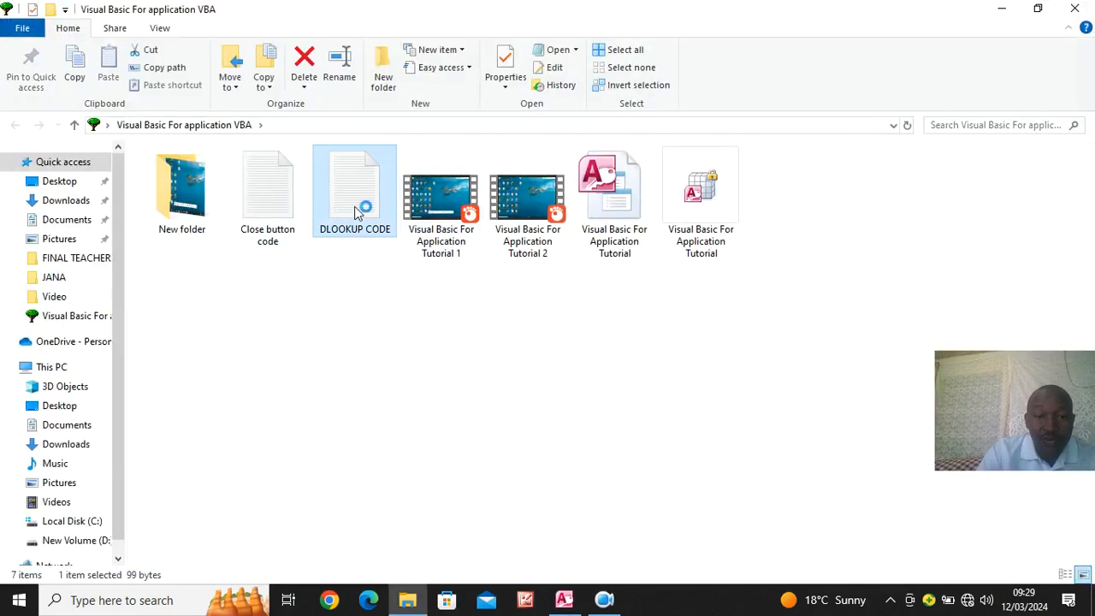
pyautogui.doubleClick(357, 212)
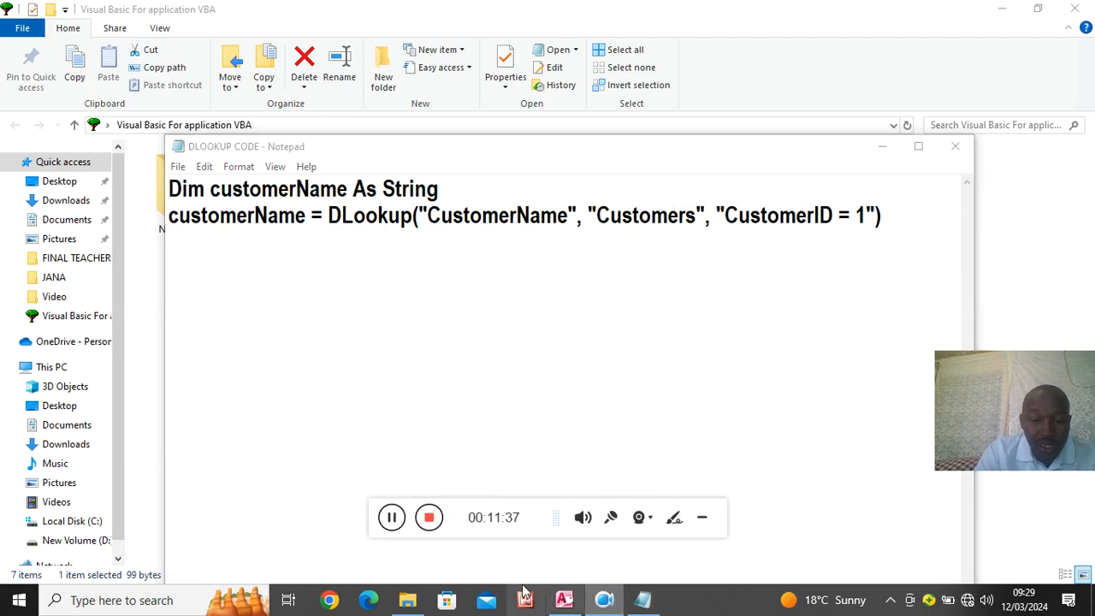
pyautogui.click(393, 518)
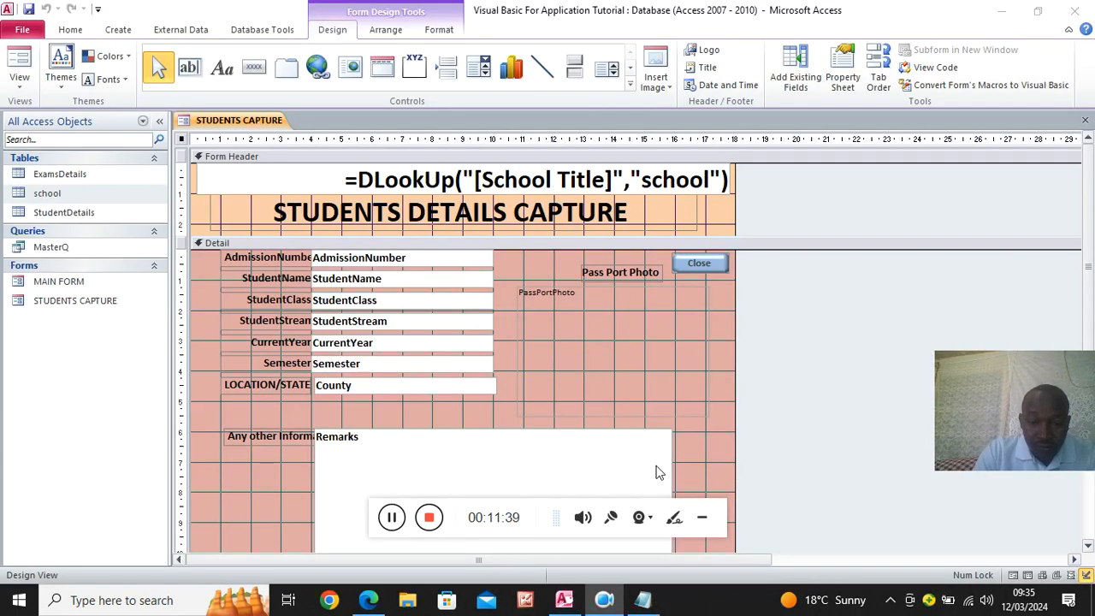
pyautogui.click(701, 517)
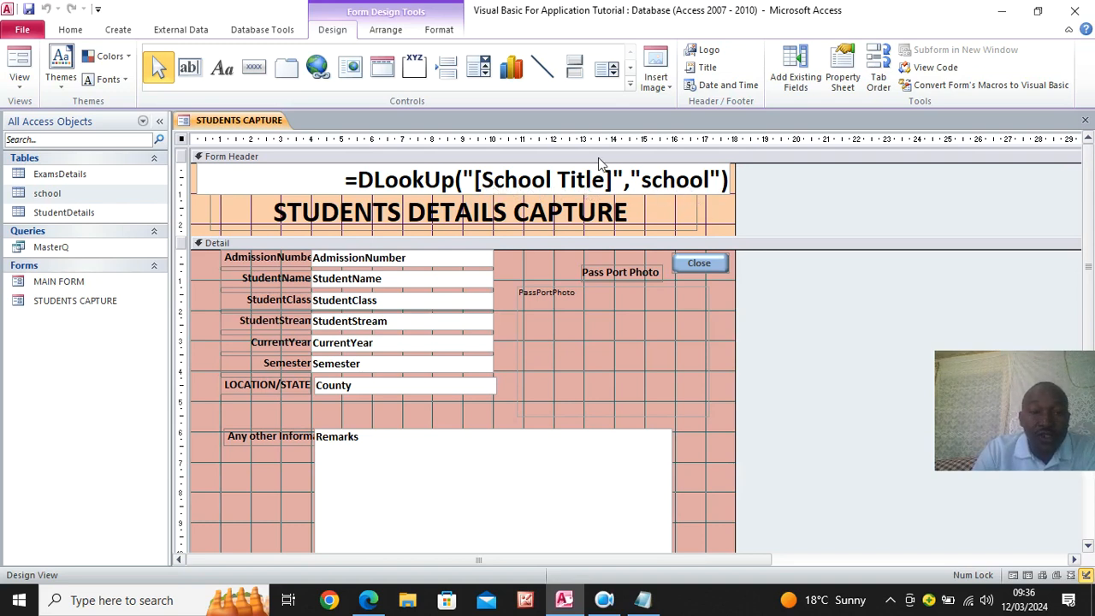
# - Set the back style of the STUDENTS CAPTURE header's DLookUp text box to Transparent
pyautogui.click(432, 31)
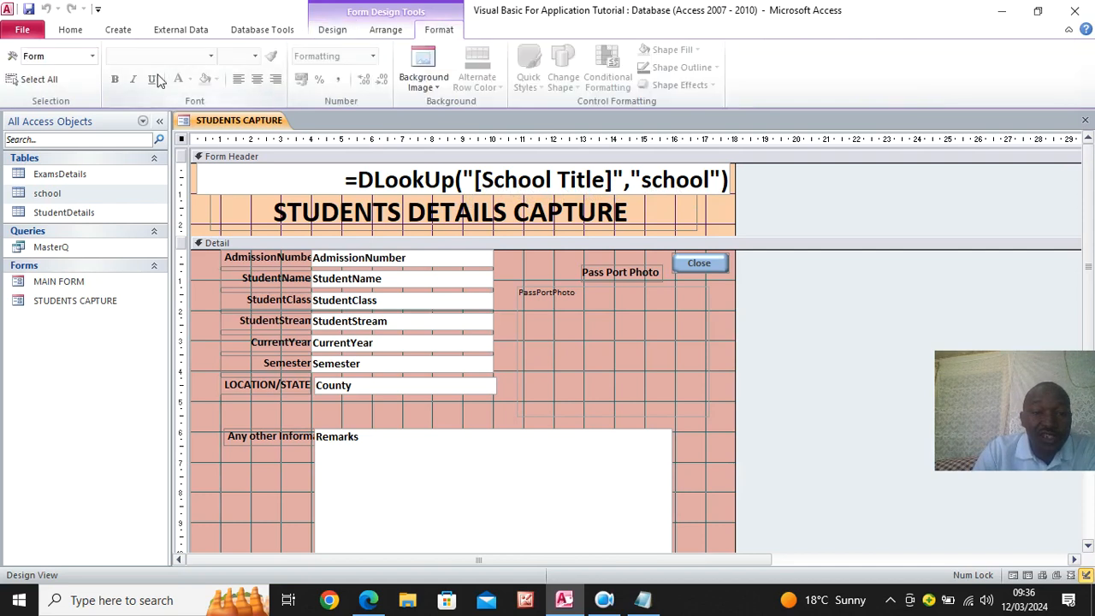
pyautogui.click(228, 190)
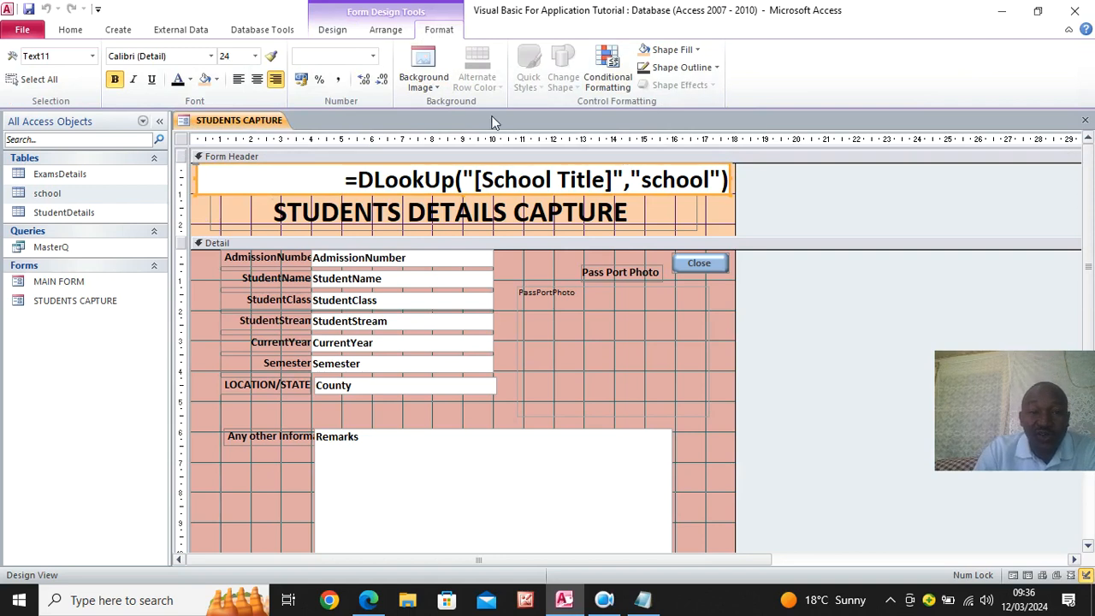
pyautogui.click(337, 32)
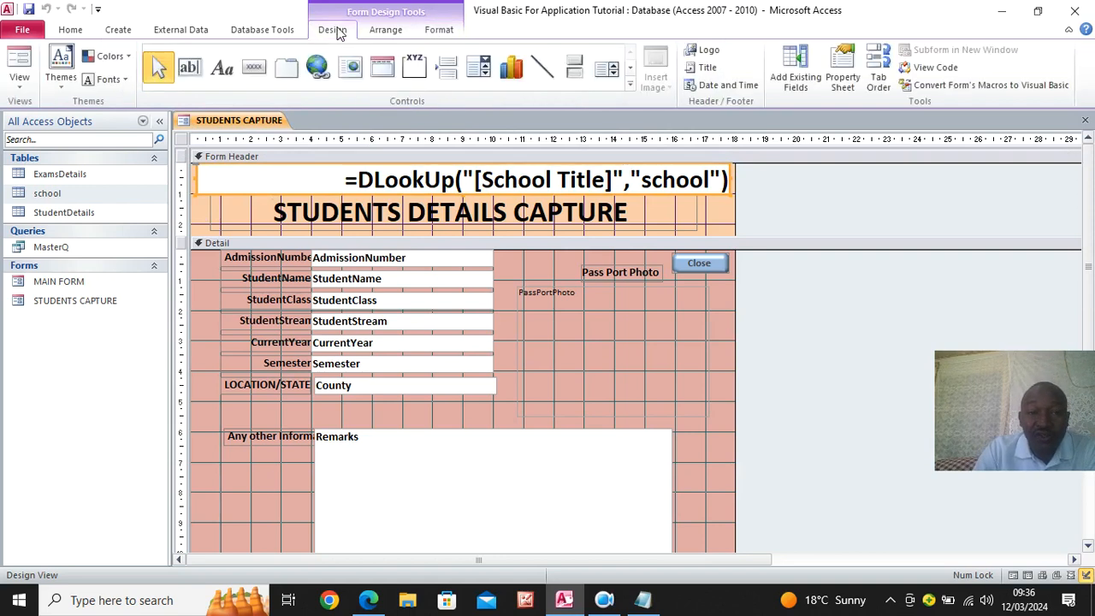
pyautogui.click(843, 70)
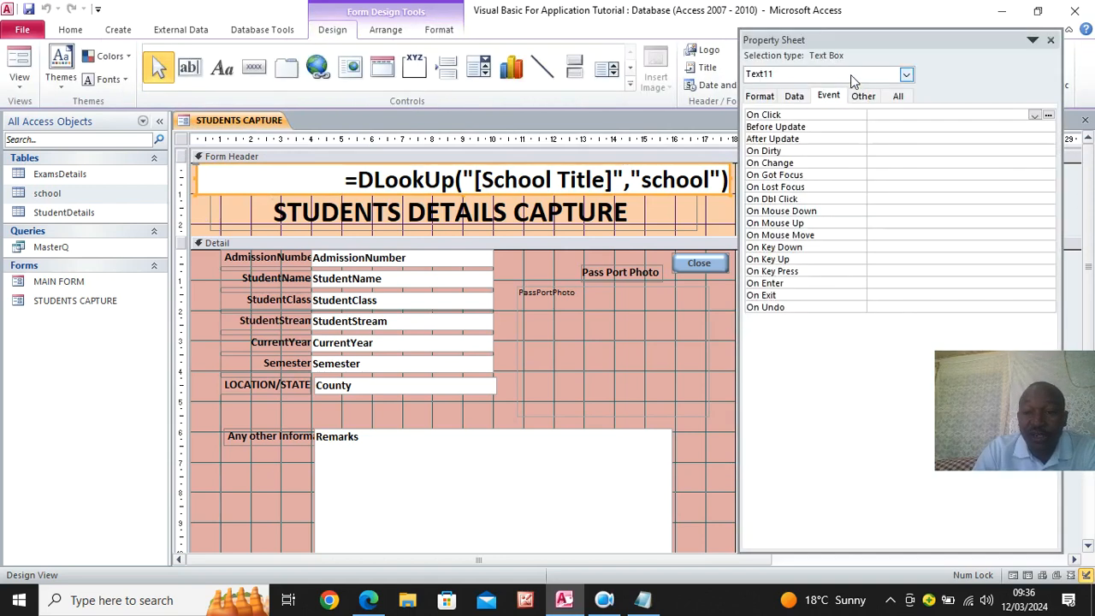
pyautogui.click(899, 97)
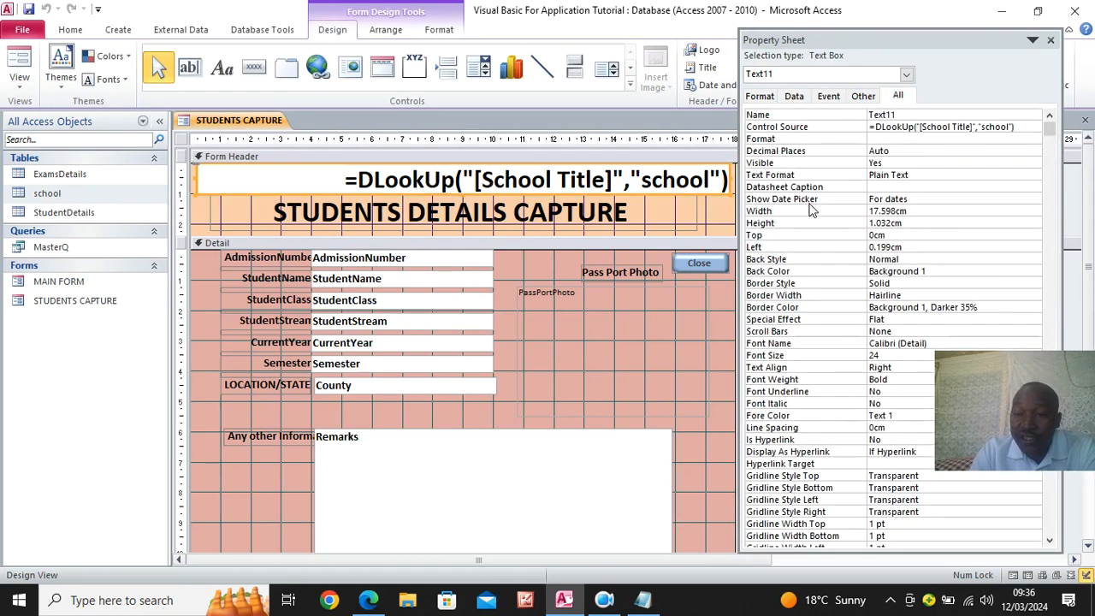
pyautogui.click(908, 258)
pyautogui.click(1035, 259)
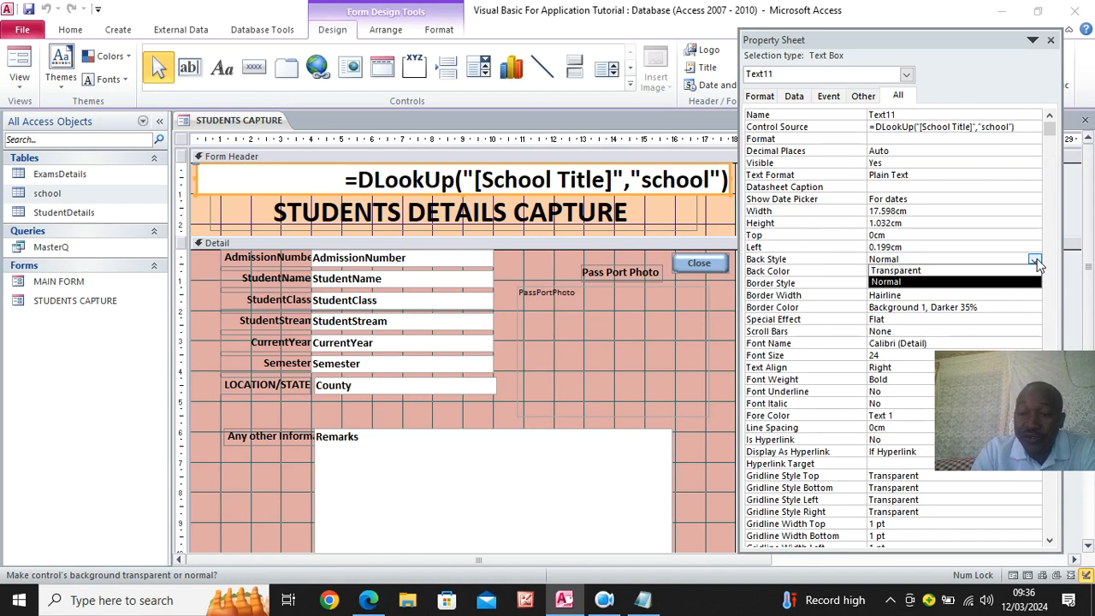
pyautogui.click(924, 270)
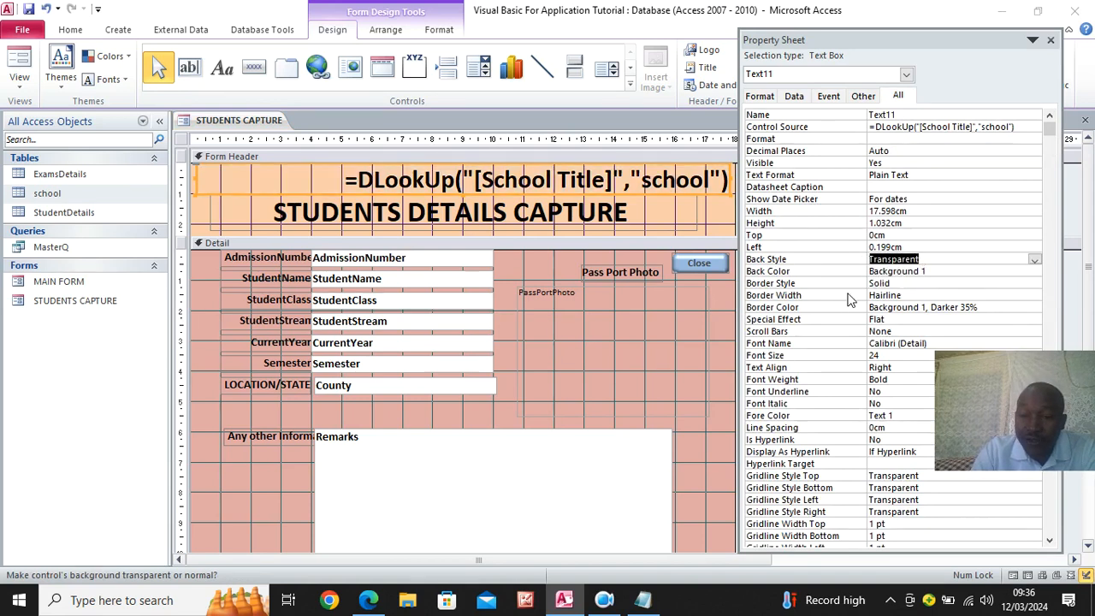
# - Set the border style of the header's DLookUp text box to Transparent
pyautogui.click(899, 283)
pyautogui.click(1034, 286)
pyautogui.click(919, 295)
# - Check the transparent header text box in Form View and return the form to Design View
pyautogui.click(20, 61)
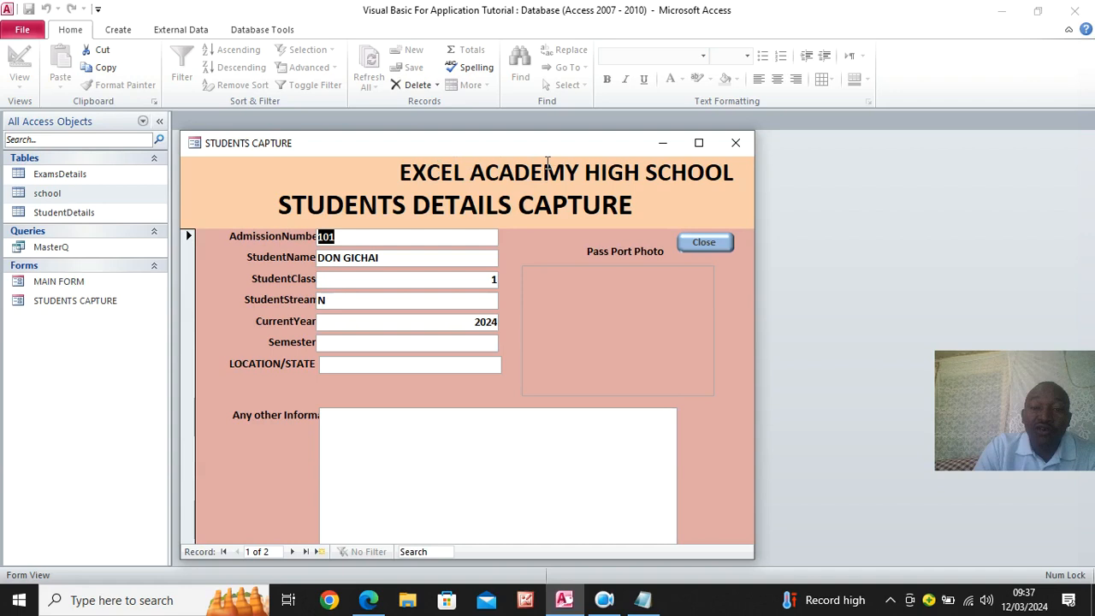
pyautogui.rightClick(308, 149)
pyautogui.click(346, 255)
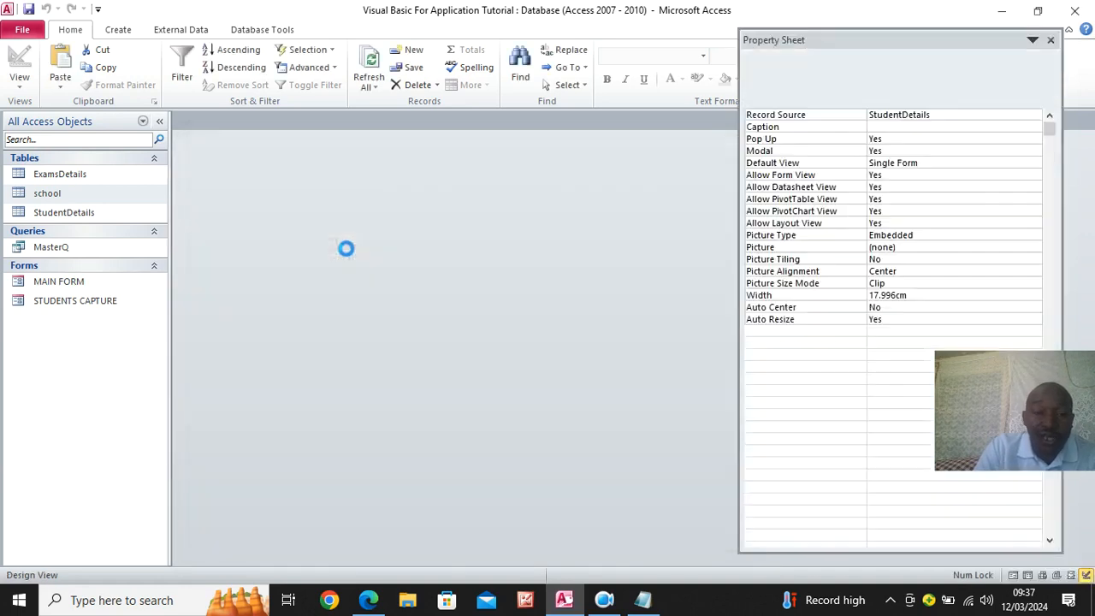
# - Centre the text of the DLookUp text box in the STUDENTS CAPTURE form header
pyautogui.click(404, 184)
pyautogui.click(335, 182)
pyautogui.moveTo(335, 183); pyautogui.dragTo(82, 179)
pyautogui.hotkey('ctrl', 'c')
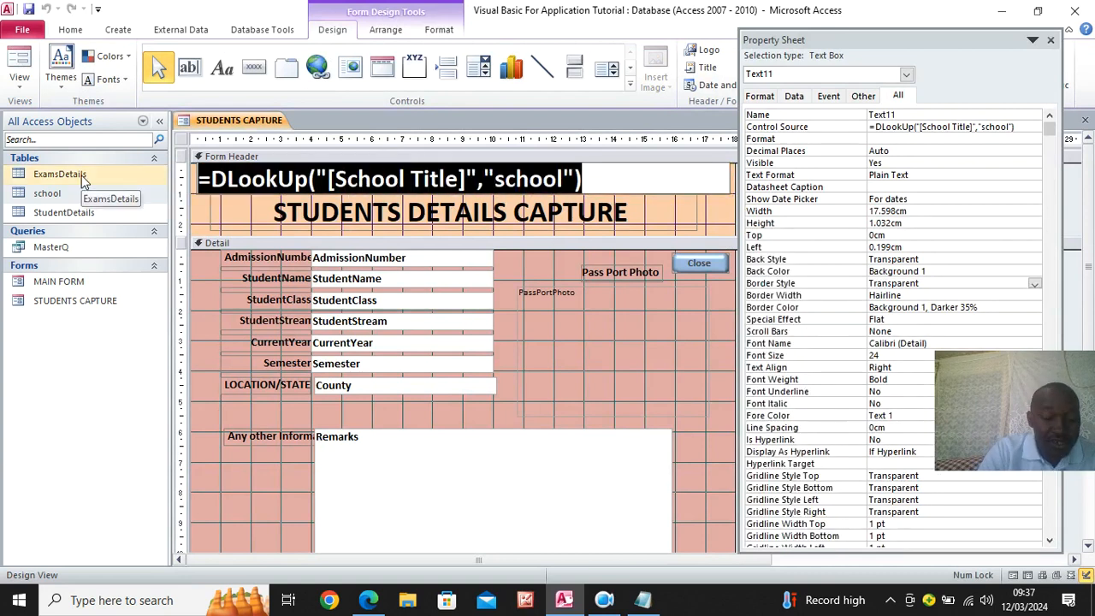
pyautogui.click(439, 29)
pyautogui.click(257, 80)
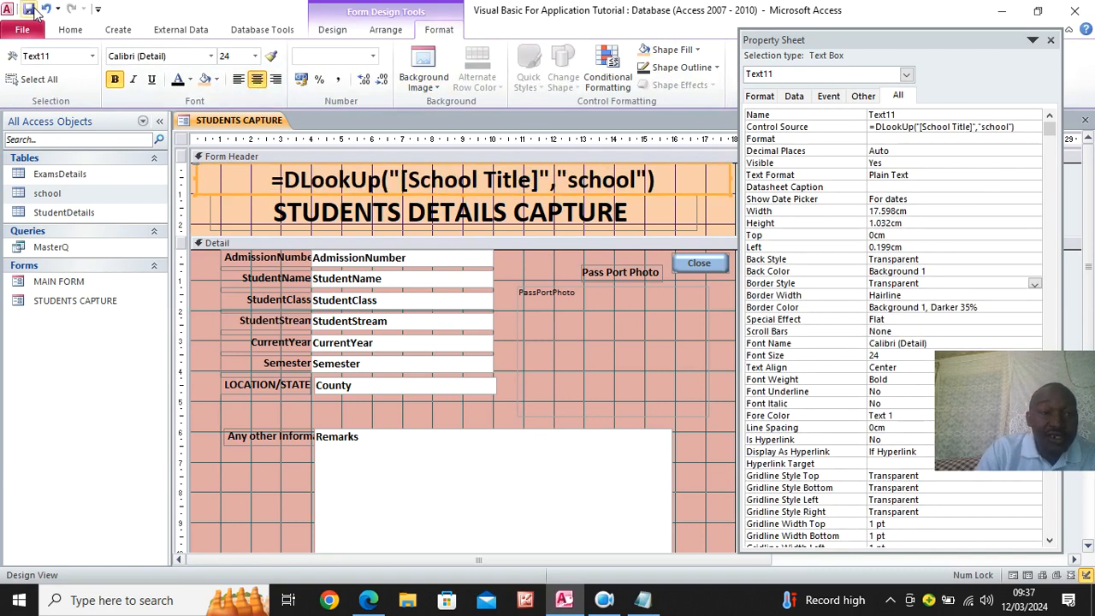
# - Close the STUDENTS CAPTURE form and open MAIN FORM in Design View
pyautogui.rightClick(245, 120)
pyautogui.click(302, 169)
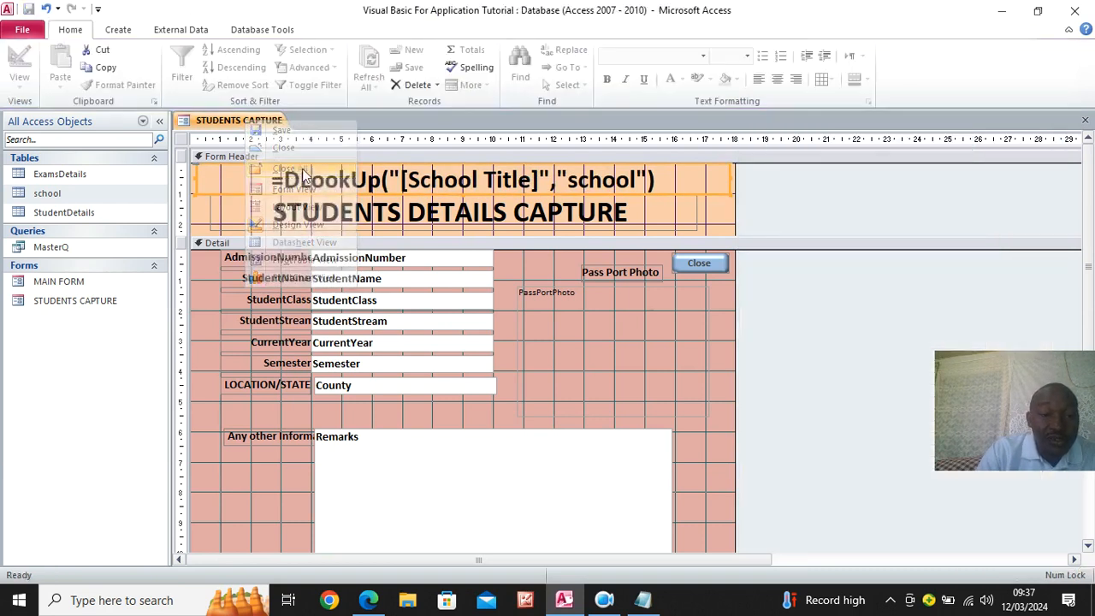
pyautogui.rightClick(81, 281)
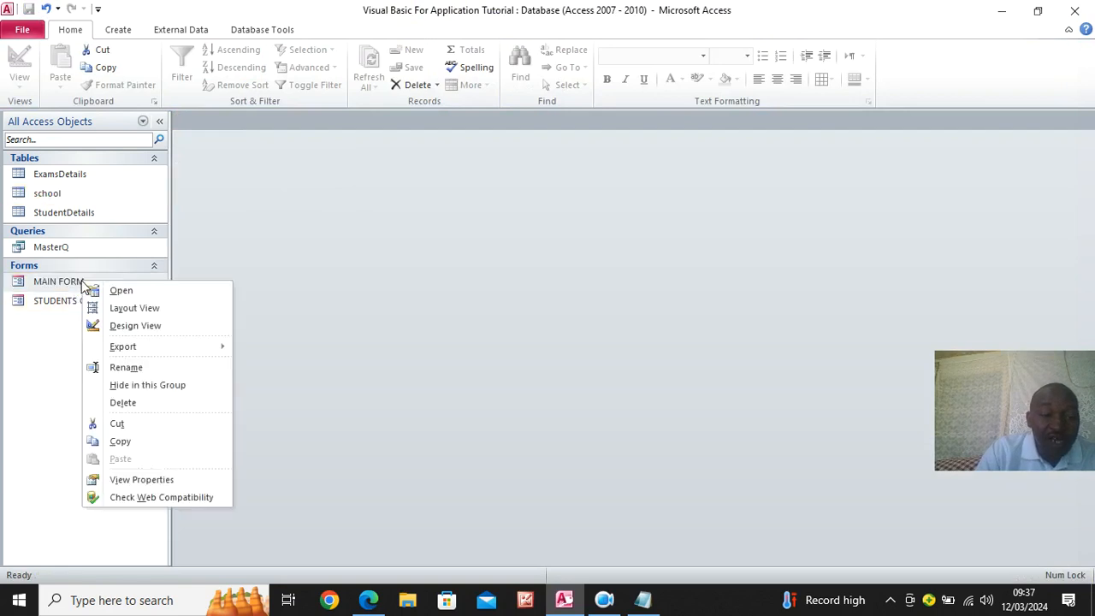
pyautogui.click(120, 326)
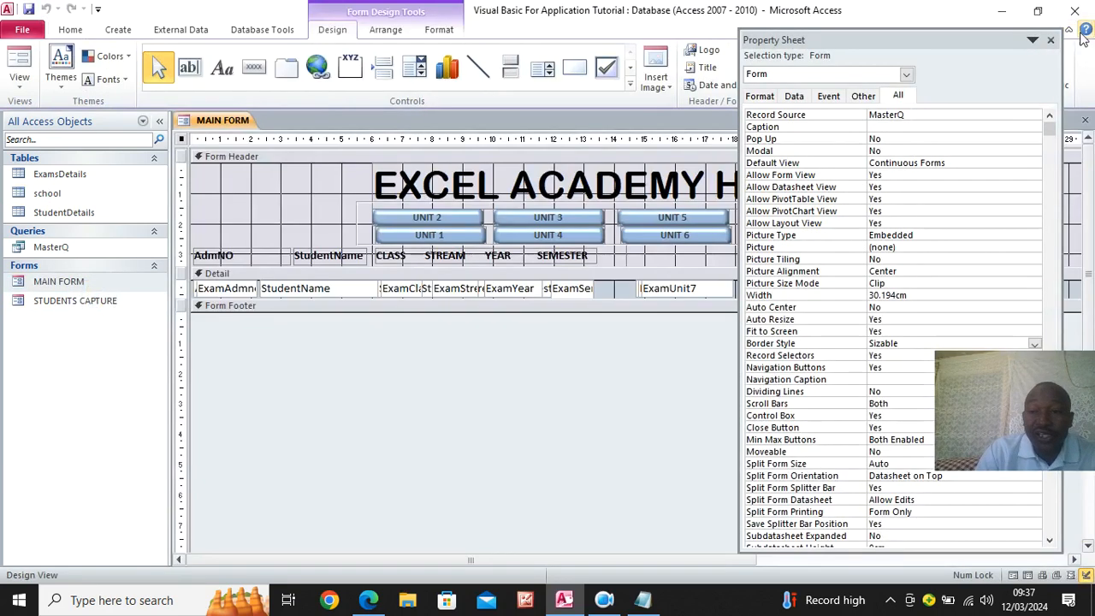
# - Close the property sheet and delete the EXCEL ACADEMY HIGH SCHOOL title from MAIN FORM's header
pyautogui.click(1051, 41)
pyautogui.click(935, 173)
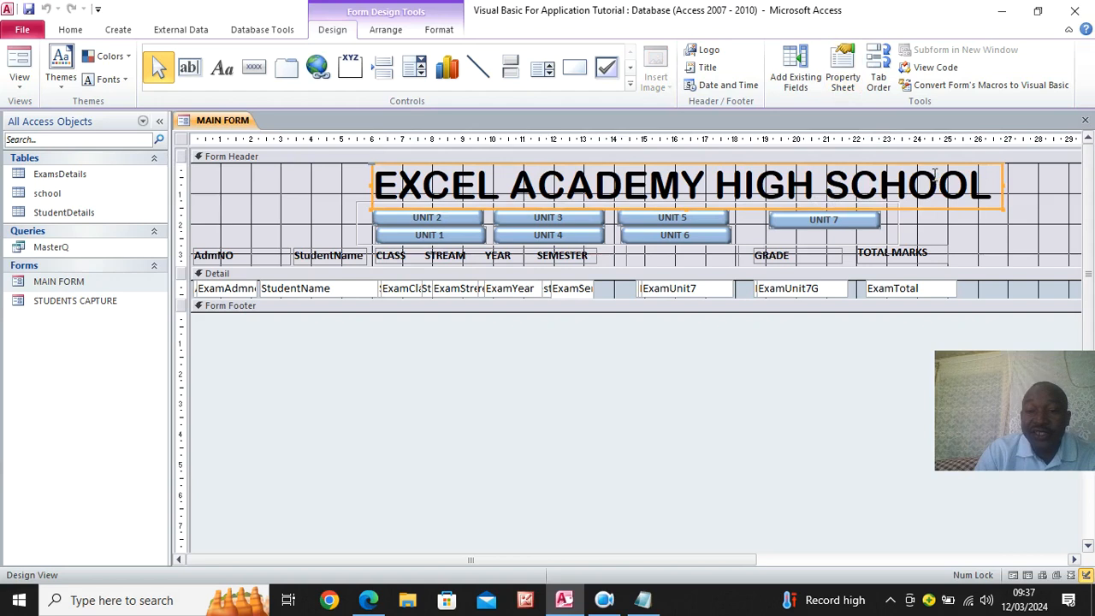
pyautogui.press('Delete')
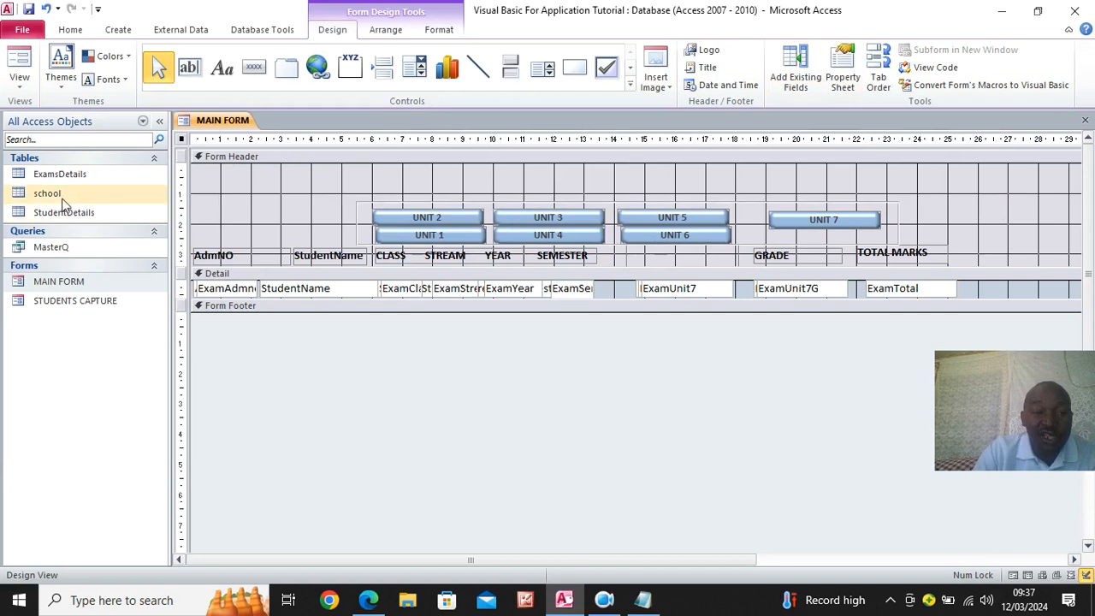
# - Draw a text box about 26.6 cm wide and 1 cm high across MAIN FORM's header and delete its attached label
pyautogui.click(189, 67)
pyautogui.moveTo(248, 167); pyautogui.dragTo(1054, 198)
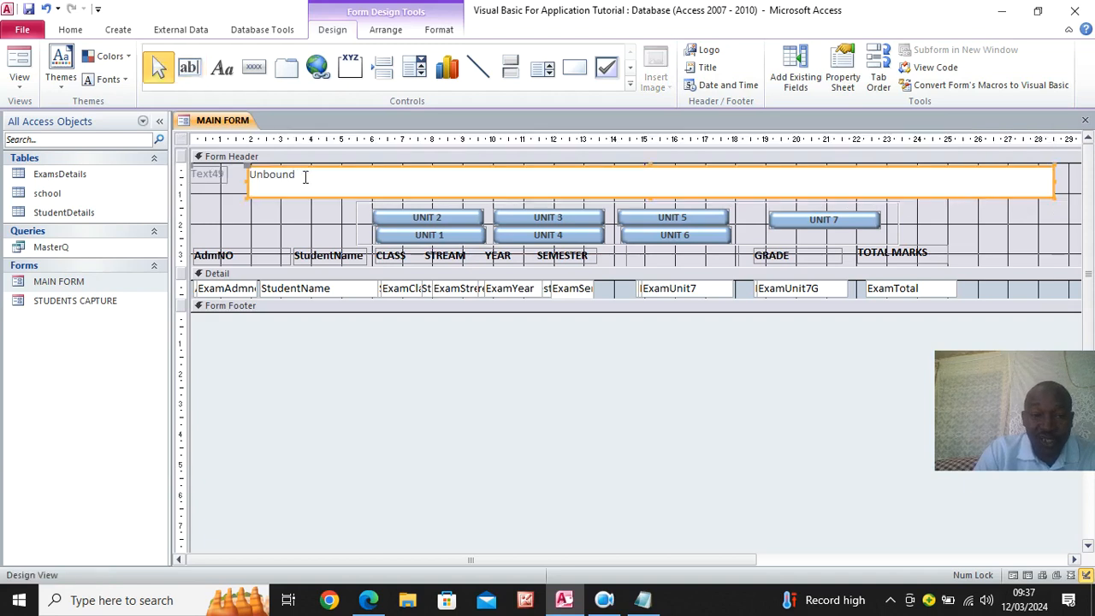
pyautogui.click(216, 176)
pyautogui.press('Delete')
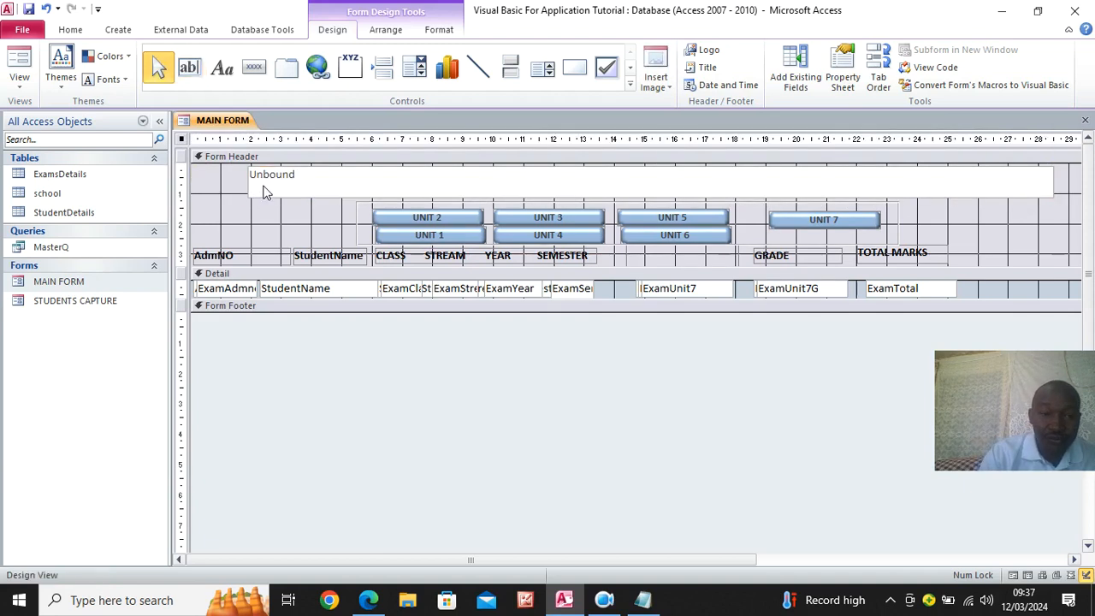
# - Paste the expression =DLookUp("[School Title]","school") into the new header text box
pyautogui.click(239, 175)
pyautogui.click(284, 179)
pyautogui.click(291, 182)
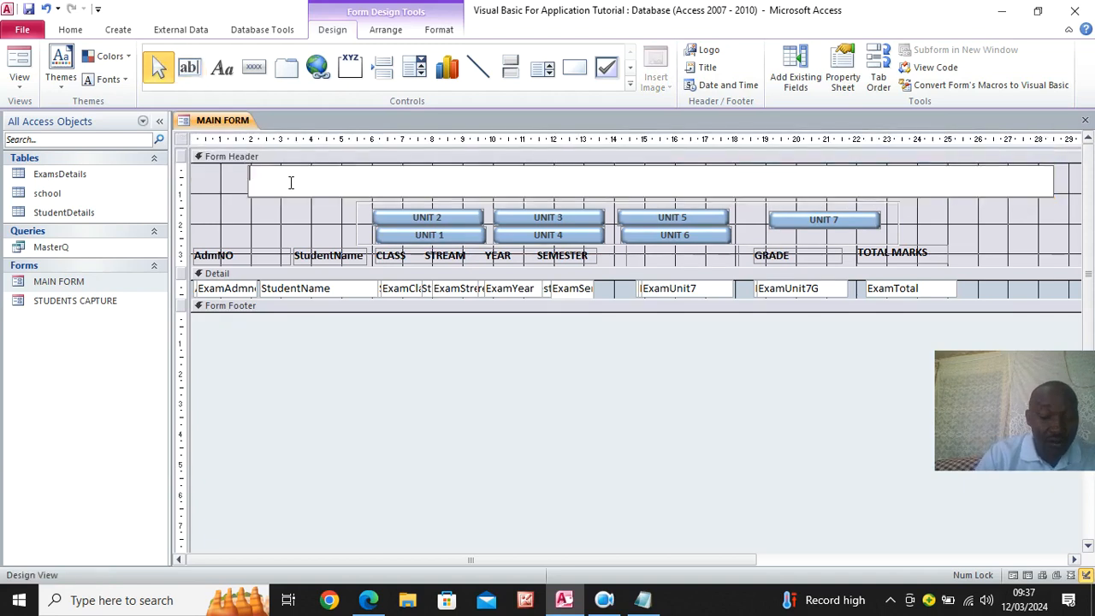
pyautogui.hotkey('ctrl', 'v')
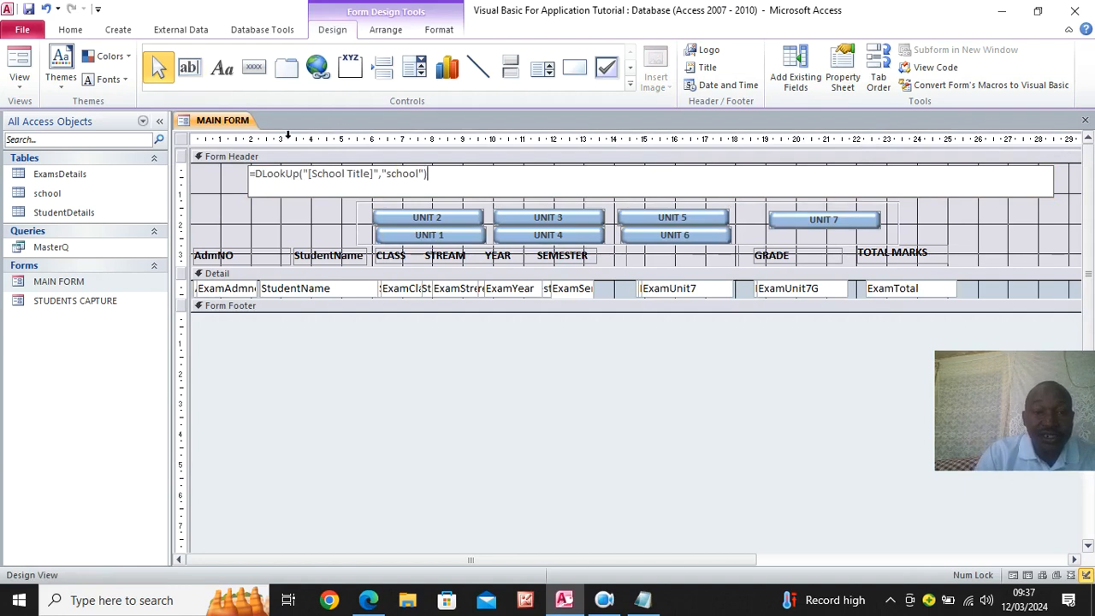
pyautogui.click(203, 223)
# - Format MAIN FORM's header text box with font size 24, bold and centred text
pyautogui.click(274, 187)
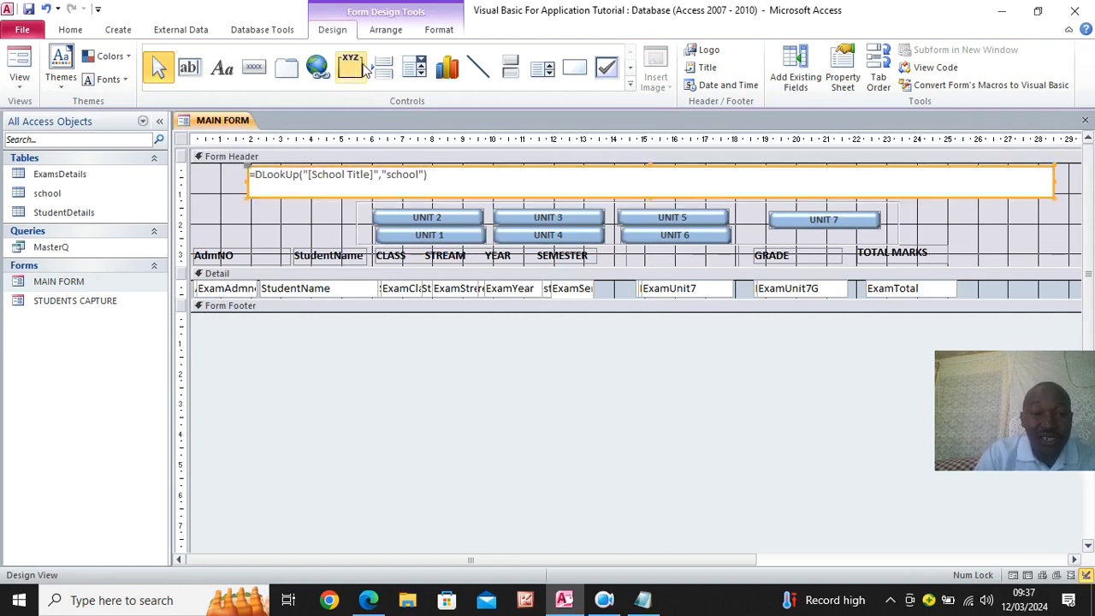
pyautogui.click(438, 30)
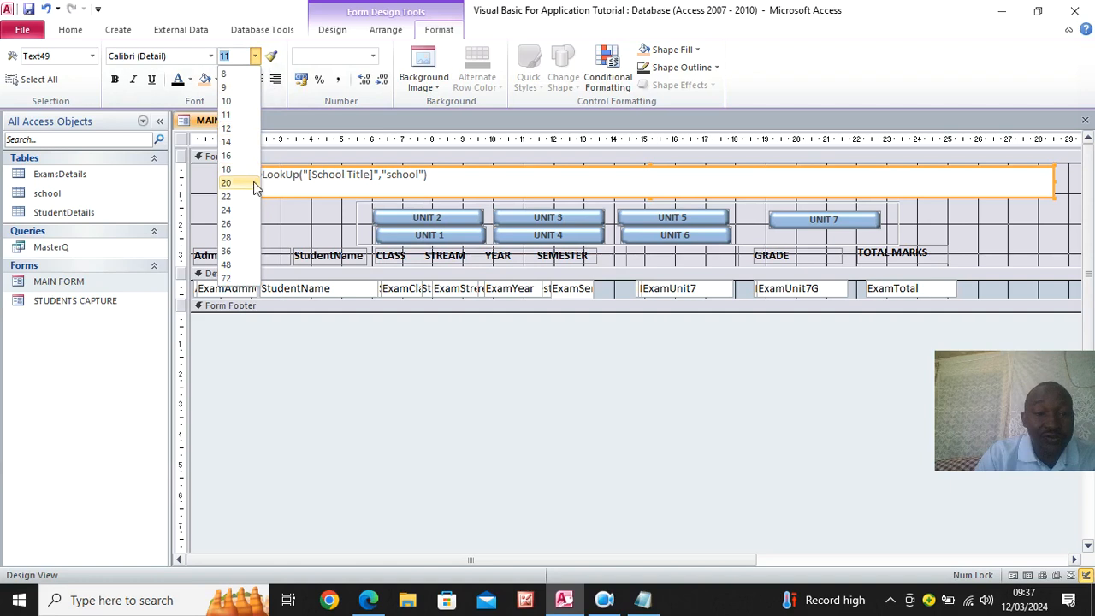
pyautogui.click(246, 210)
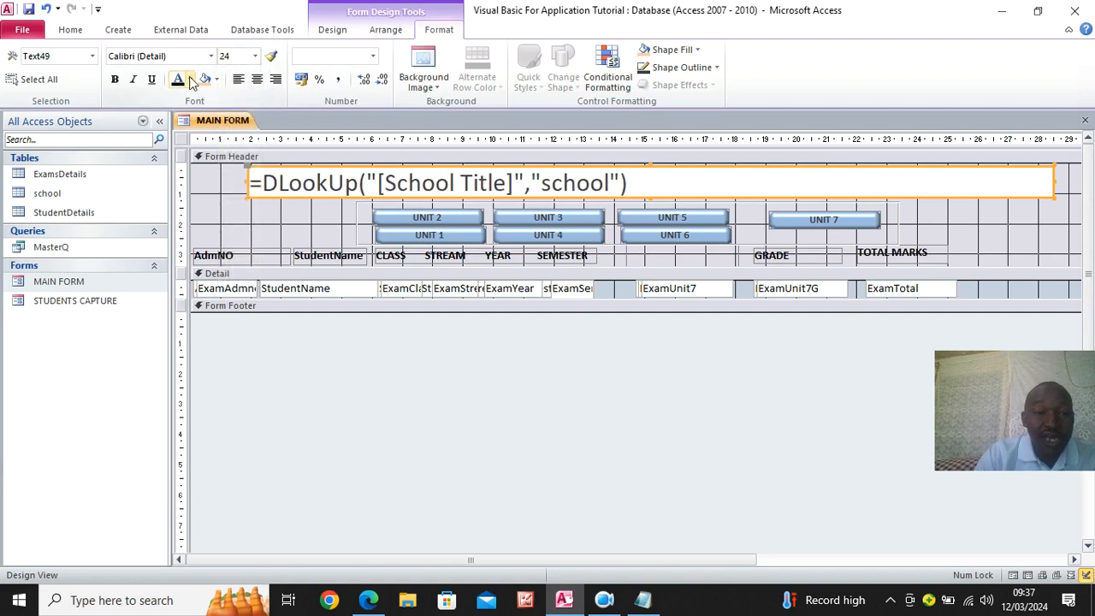
pyautogui.click(115, 78)
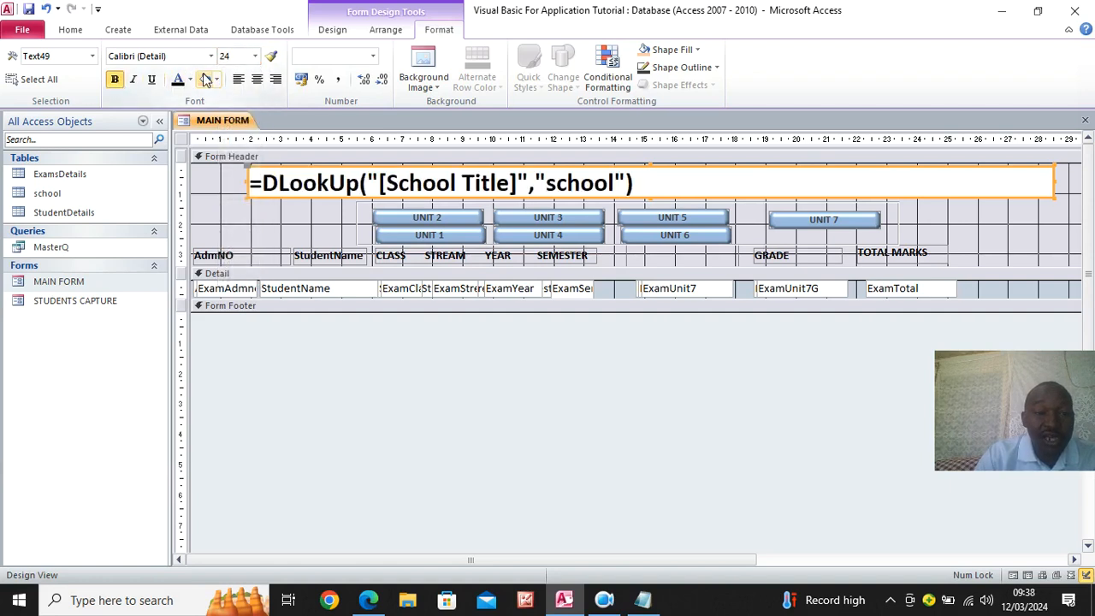
pyautogui.click(257, 80)
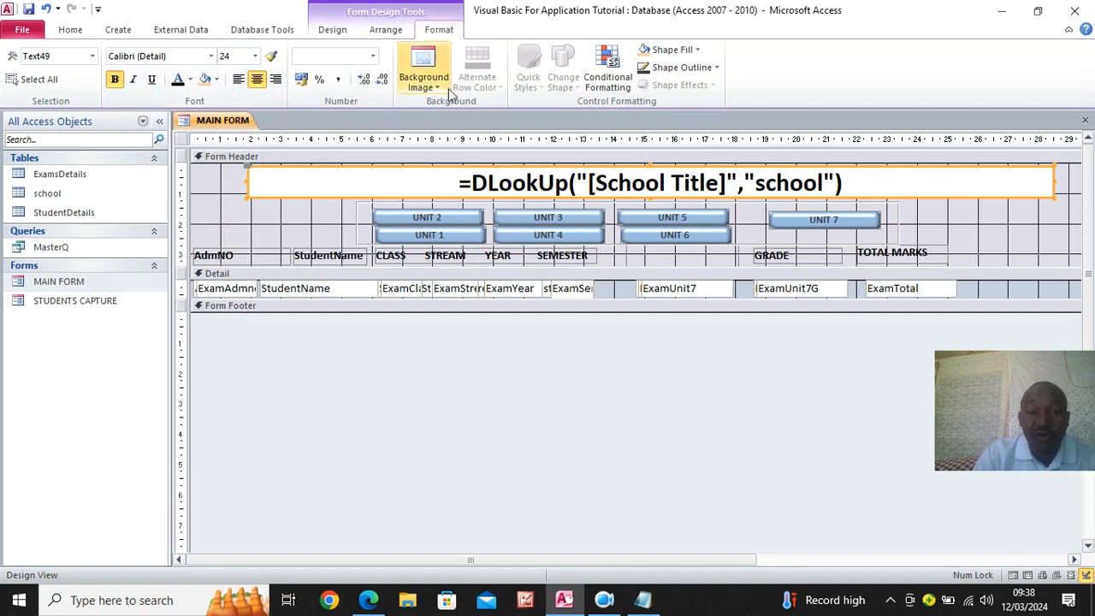
# - Set the back style of MAIN FORM's header text box to Transparent
pyautogui.click(340, 29)
pyautogui.click(839, 76)
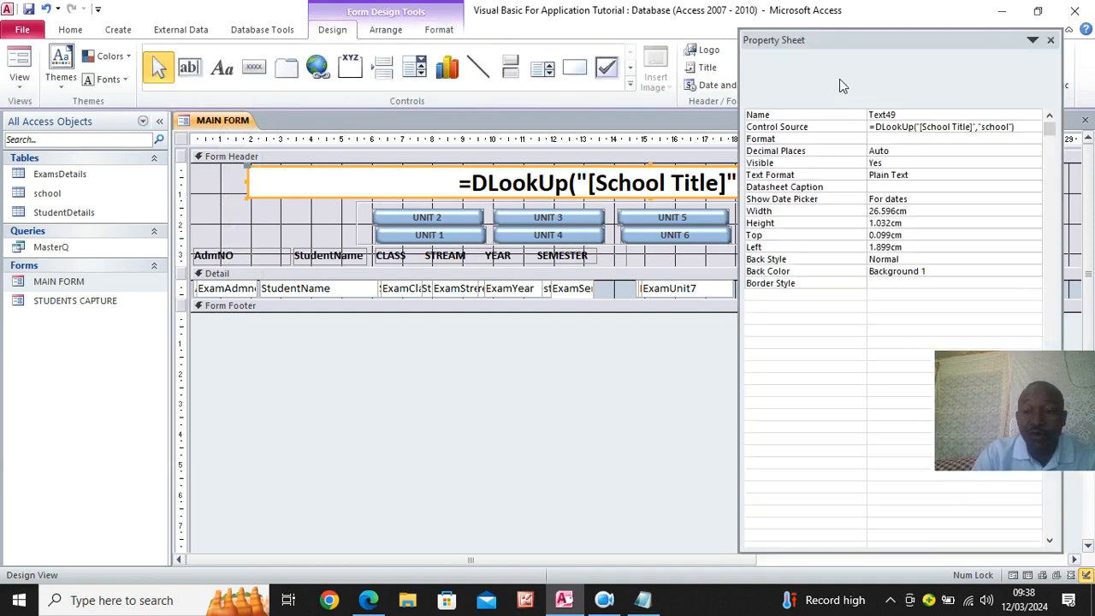
pyautogui.click(1012, 259)
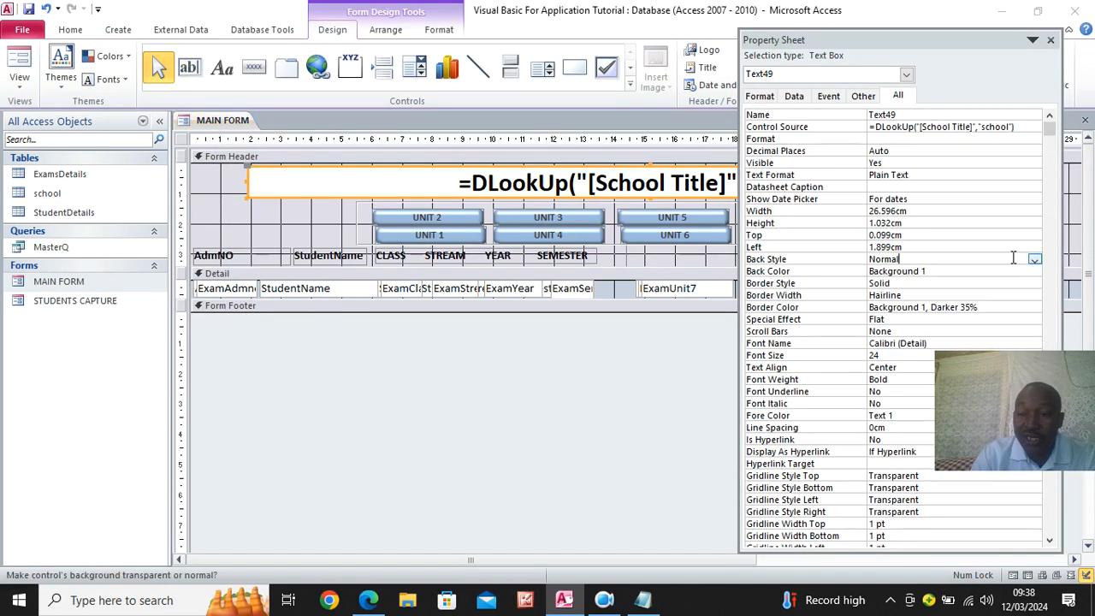
pyautogui.click(1033, 259)
pyautogui.click(935, 272)
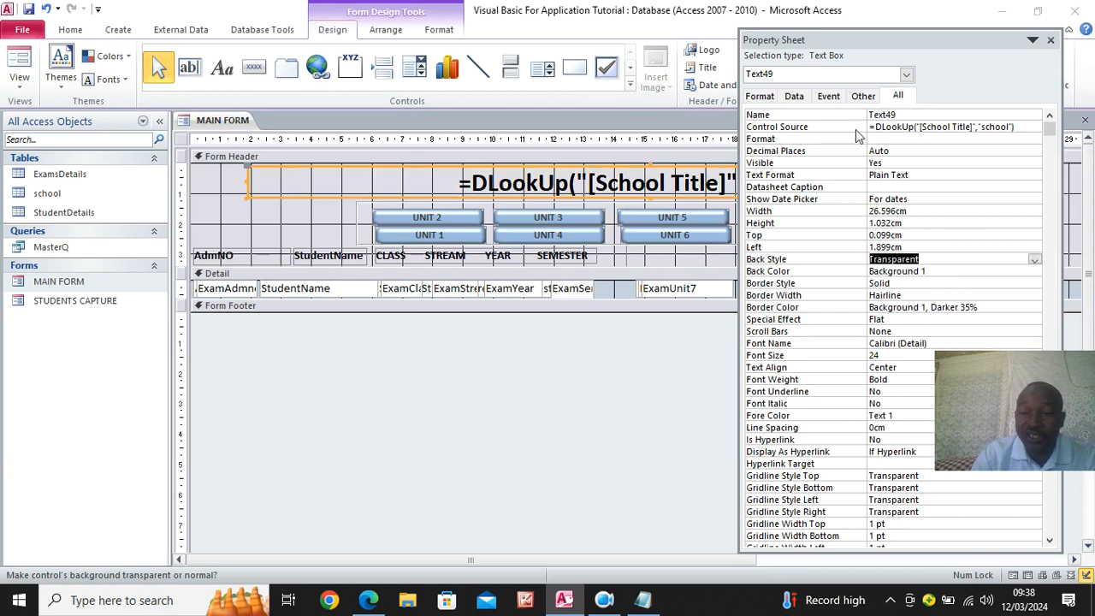
# - Save MAIN FORM, check its header in Form View and close the form
pyautogui.click(28, 12)
pyautogui.click(21, 68)
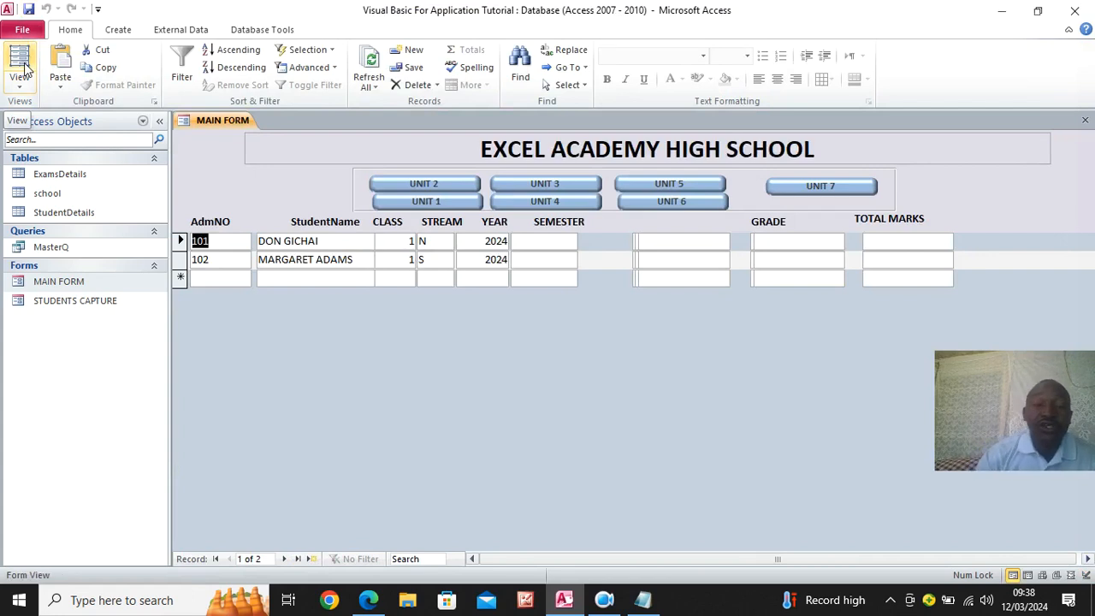
pyautogui.click(1084, 119)
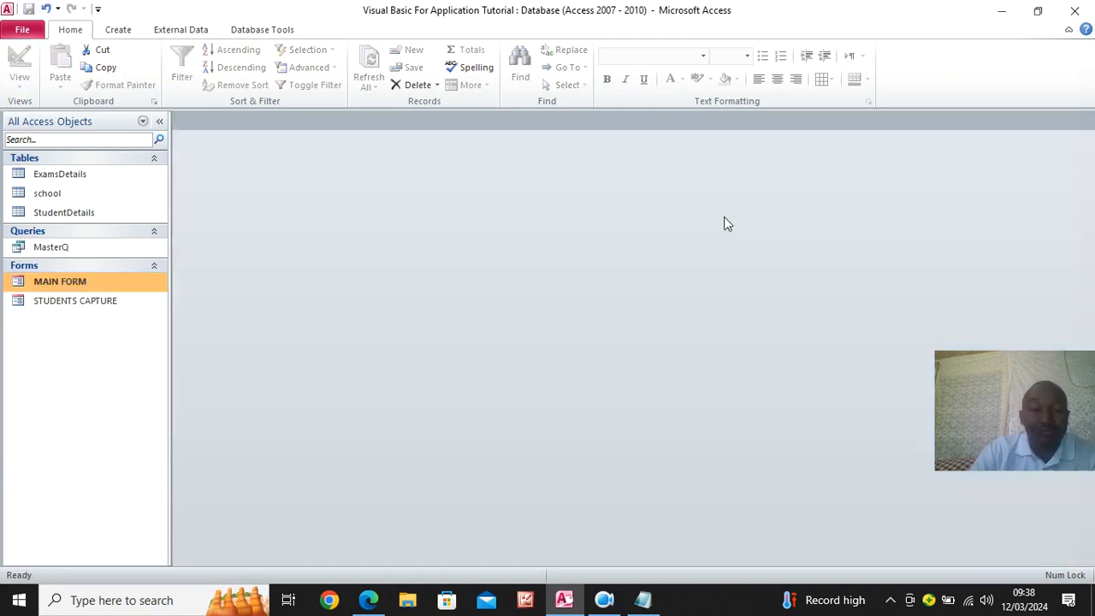
# - Open the STUDENTS CAPTURE form in Design View, close the property sheet and inspect the layout down to the form footer
pyautogui.rightClick(84, 305)
pyautogui.click(166, 350)
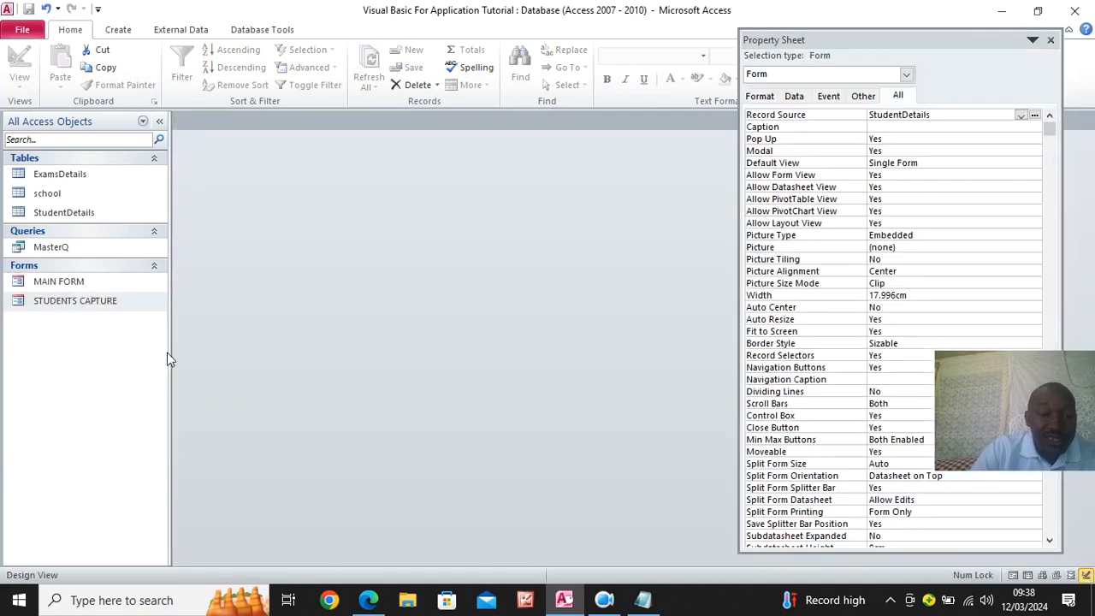
pyautogui.click(1051, 41)
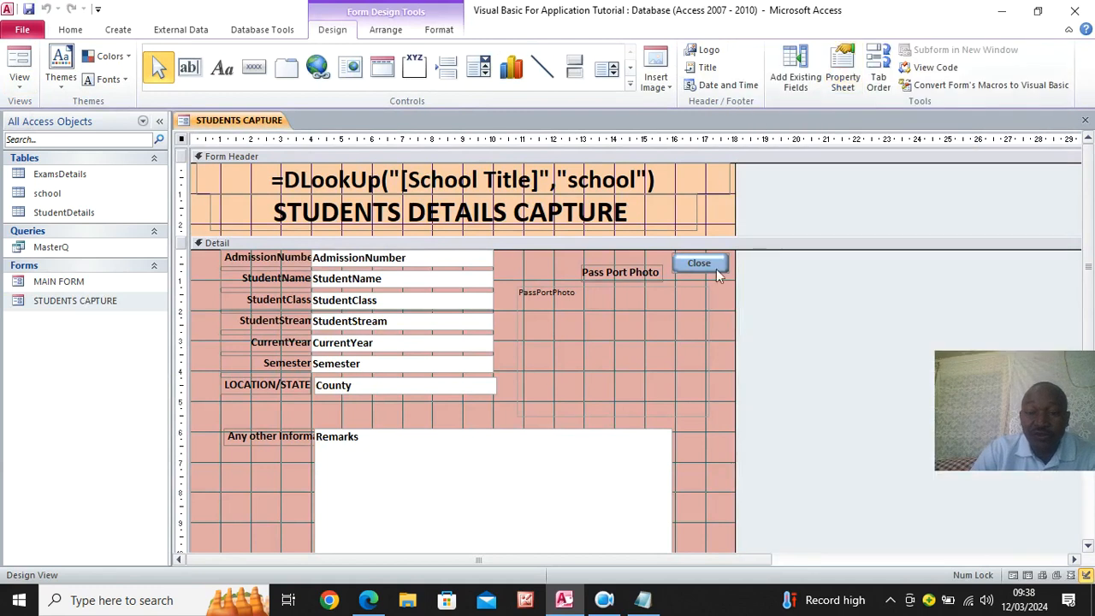
pyautogui.scroll(-2, 515, 369)
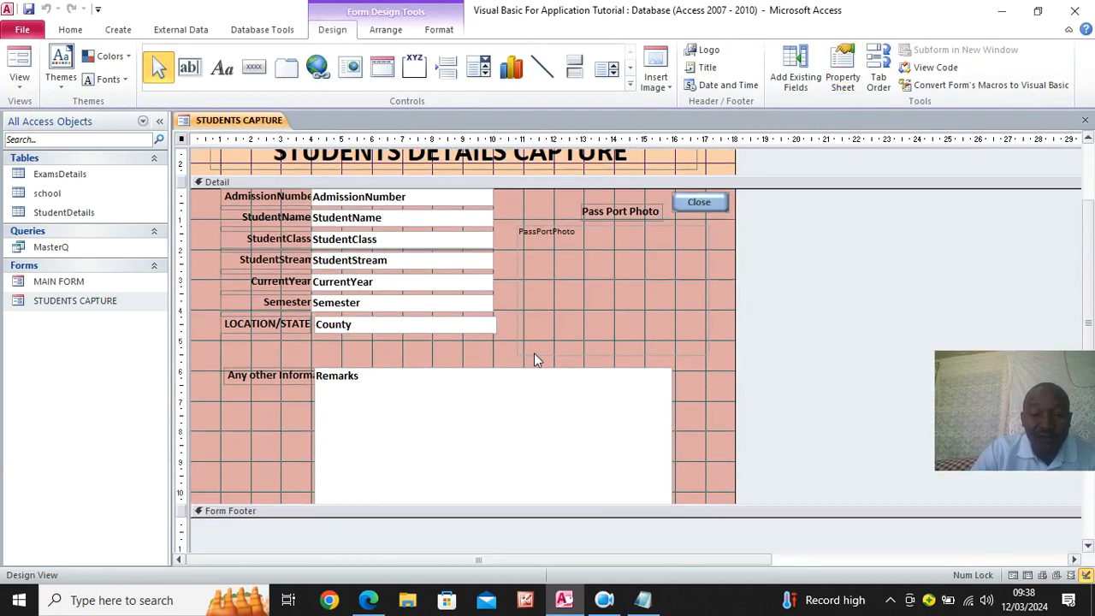
# - Switch STUDENTS CAPTURE to Form View, then move its pop-up window upward and enlarge it to show the whole remarks box
pyautogui.click(20, 66)
pyautogui.moveTo(389, 145); pyautogui.dragTo(348, 77)
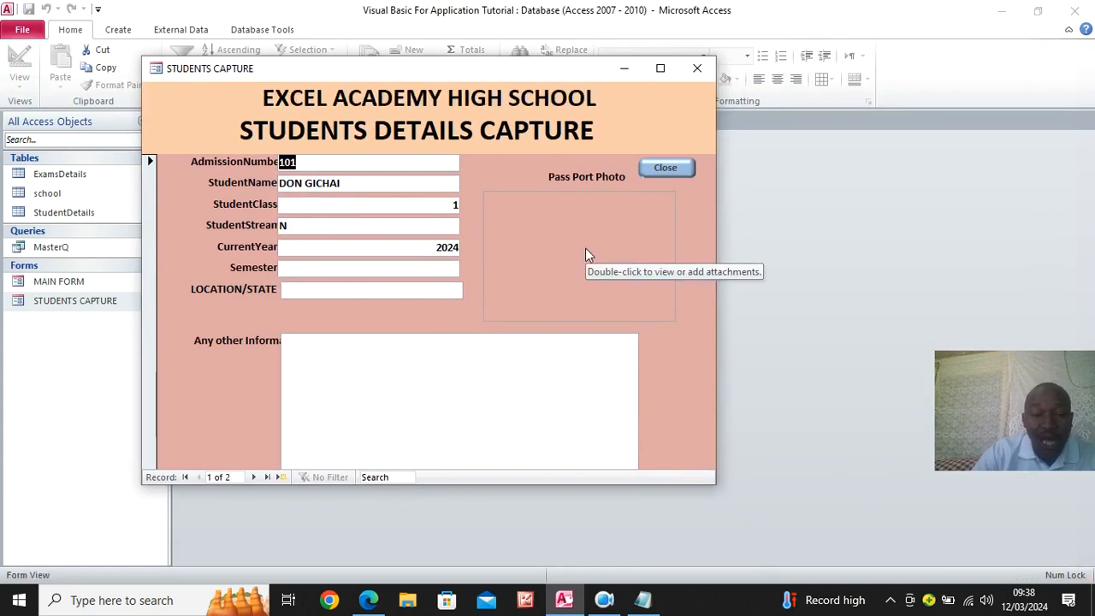
pyautogui.moveTo(717, 486); pyautogui.dragTo(731, 565)
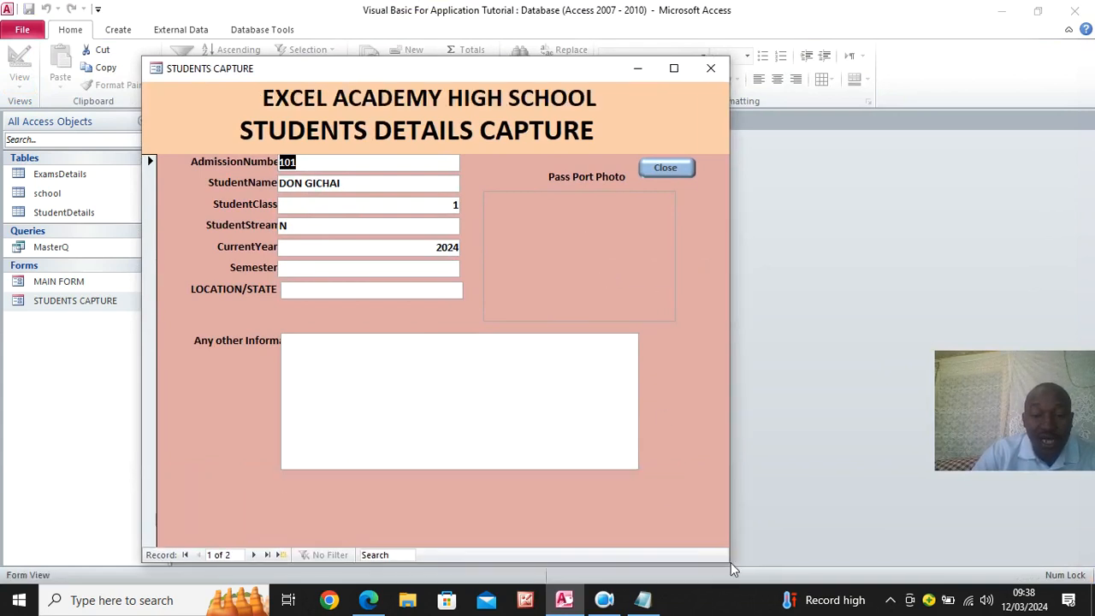
# - In Design View, move the Any other Information label above the Remarks box, widen it and center its text
pyautogui.rightClick(610, 274)
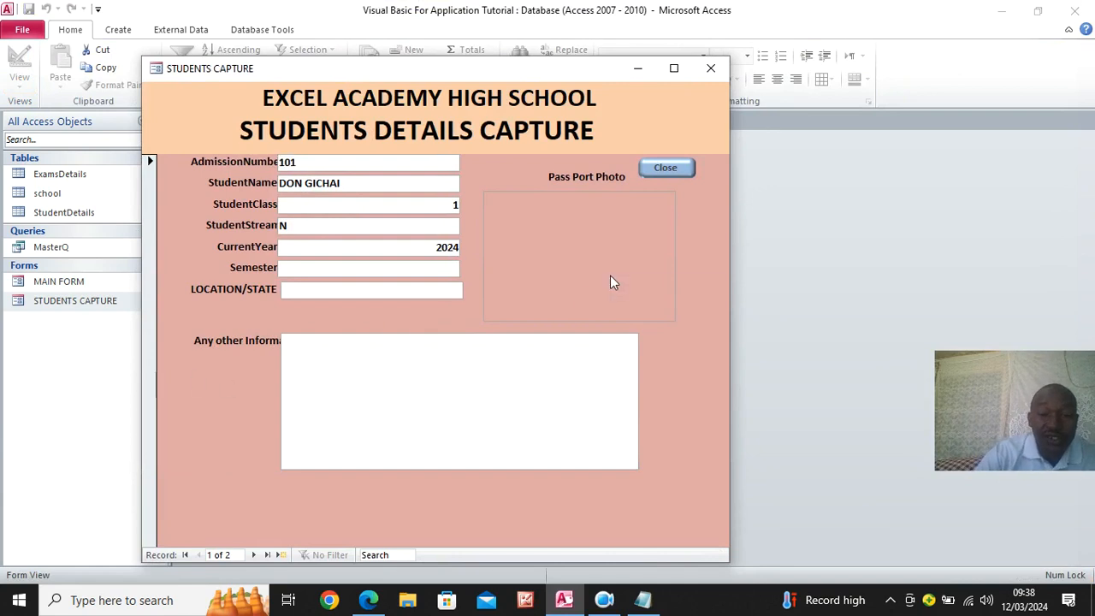
pyautogui.rightClick(705, 233)
pyautogui.click(722, 282)
pyautogui.click(259, 440)
pyautogui.moveTo(226, 428); pyautogui.dragTo(357, 403)
pyautogui.moveTo(484, 412); pyautogui.dragTo(654, 414)
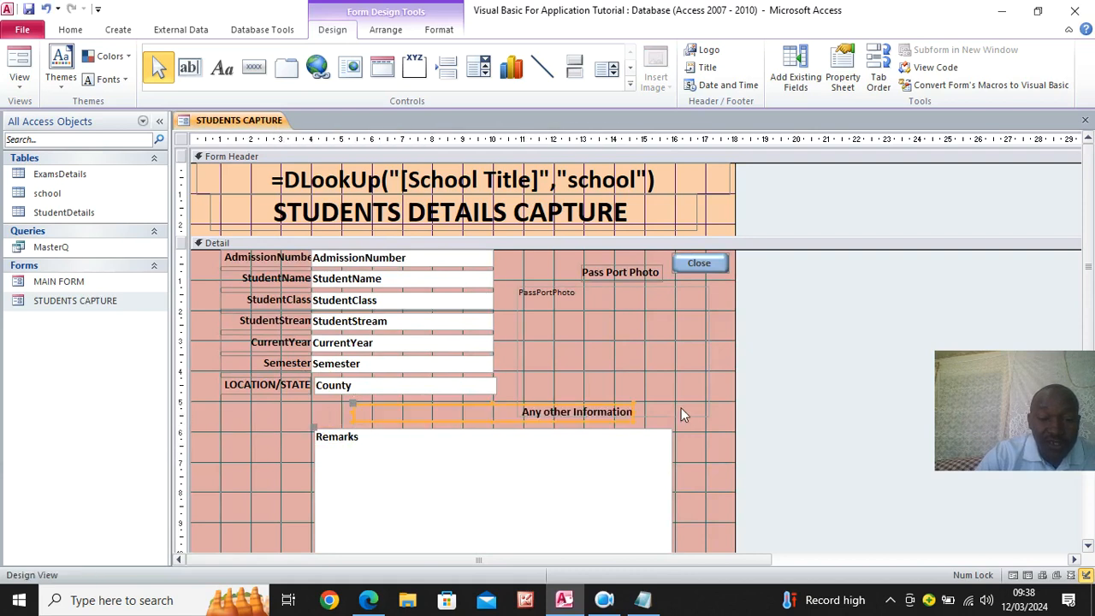
pyautogui.click(438, 29)
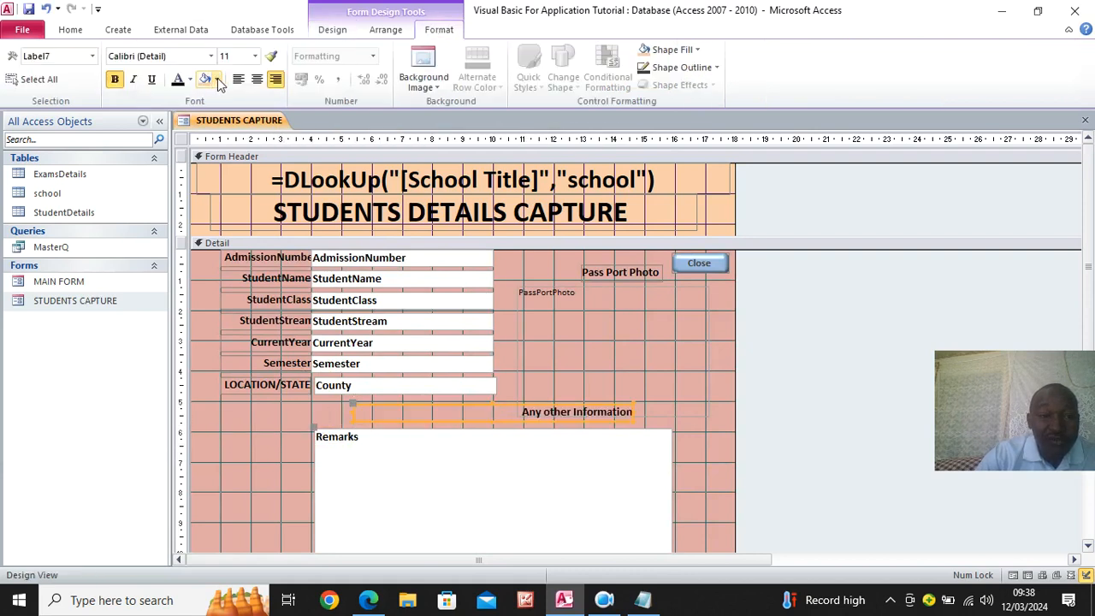
pyautogui.click(257, 79)
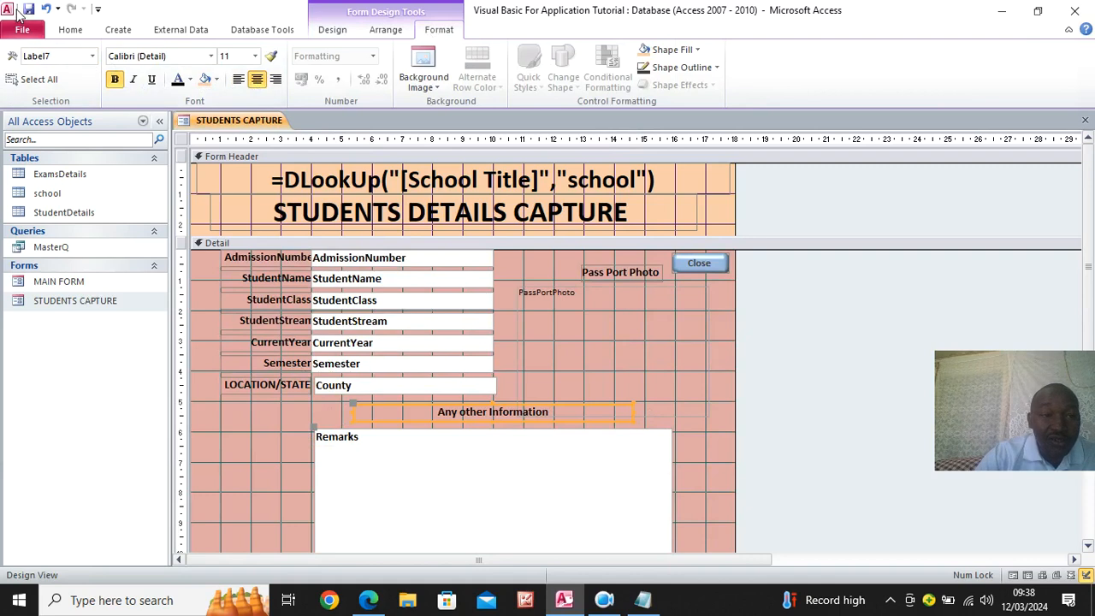
# - Switch STUDENTS CAPTURE to Form View and test its Close button, answering No to the confirmation
pyautogui.click(69, 29)
pyautogui.click(20, 60)
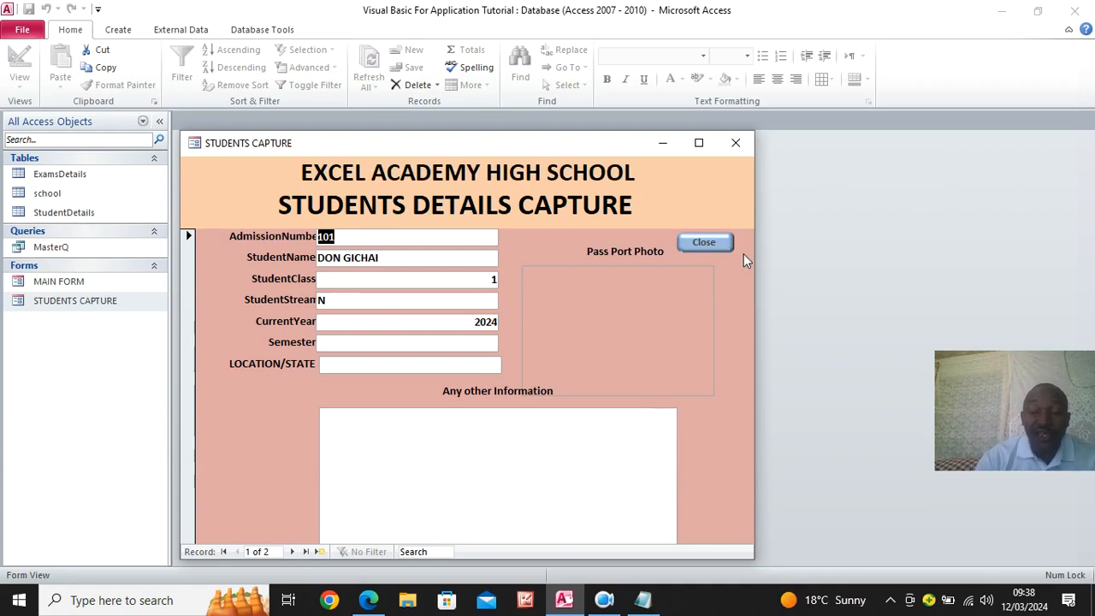
pyautogui.click(711, 247)
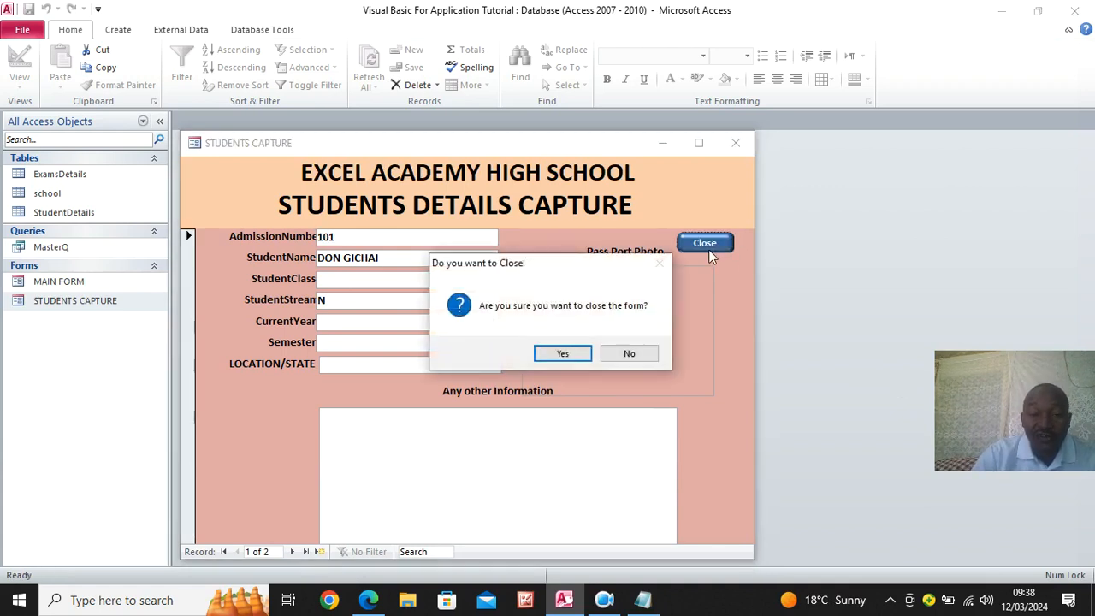
pyautogui.click(644, 357)
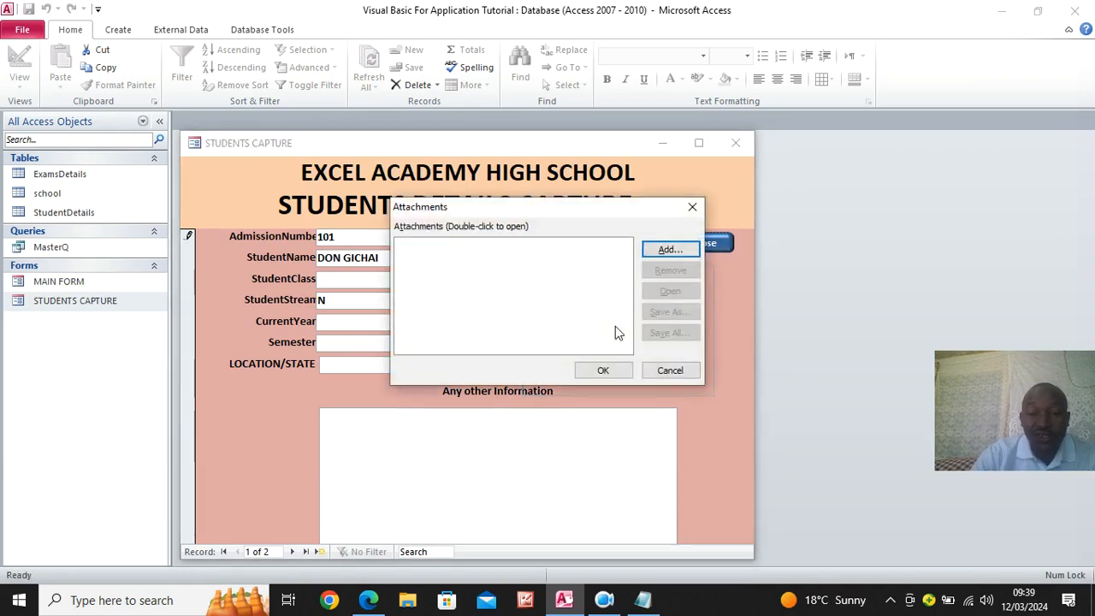
# - Attach VBA THUMB from the Pictures folder as the passport photo of record 101
pyautogui.click(668, 250)
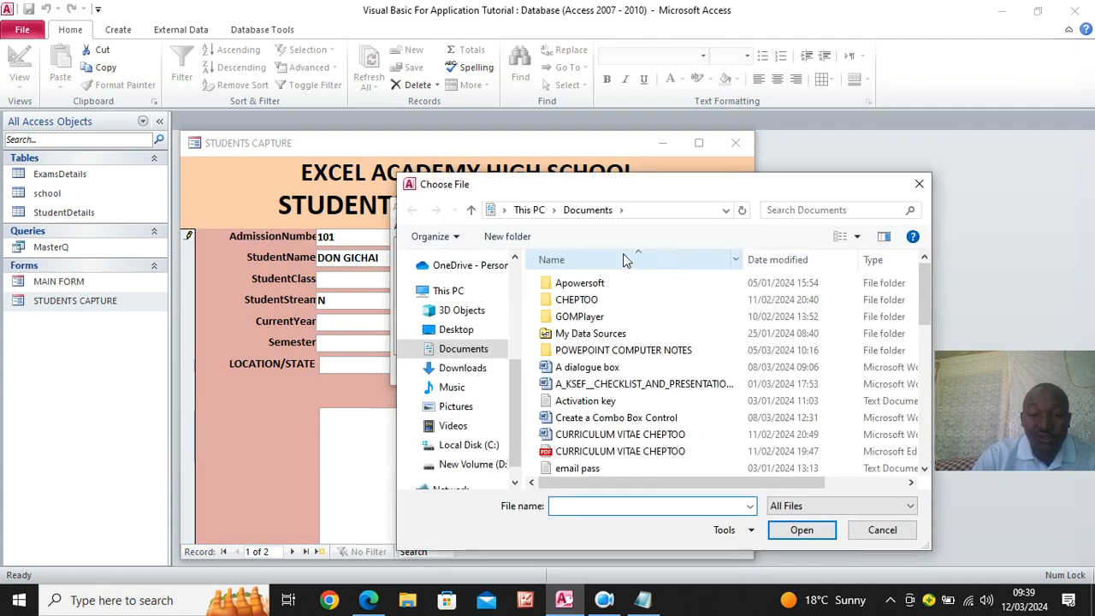
pyautogui.click(466, 412)
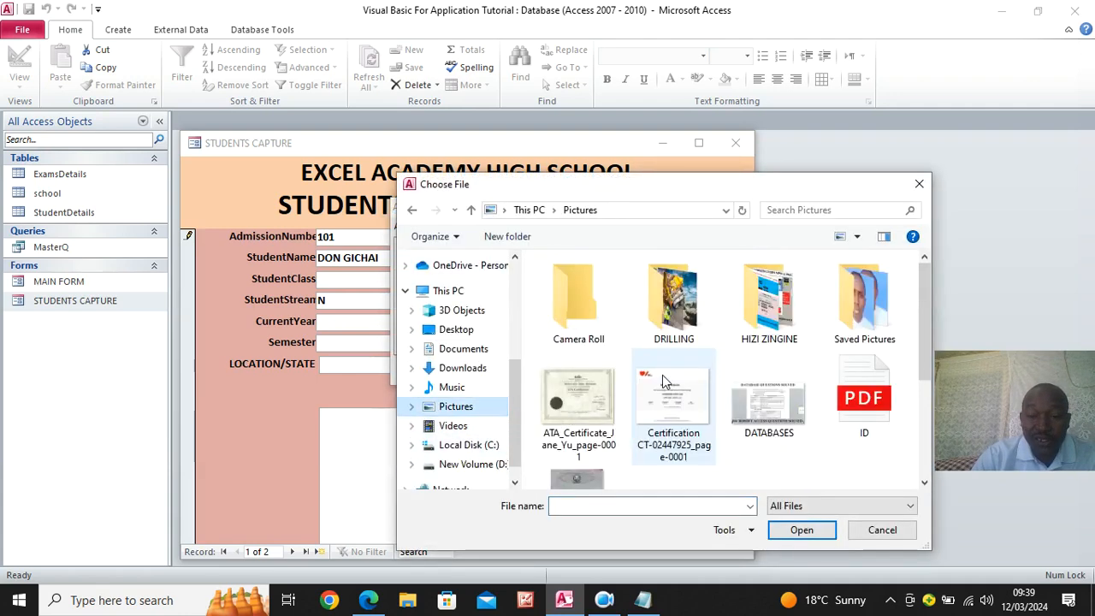
pyautogui.scroll(-2, 667, 379)
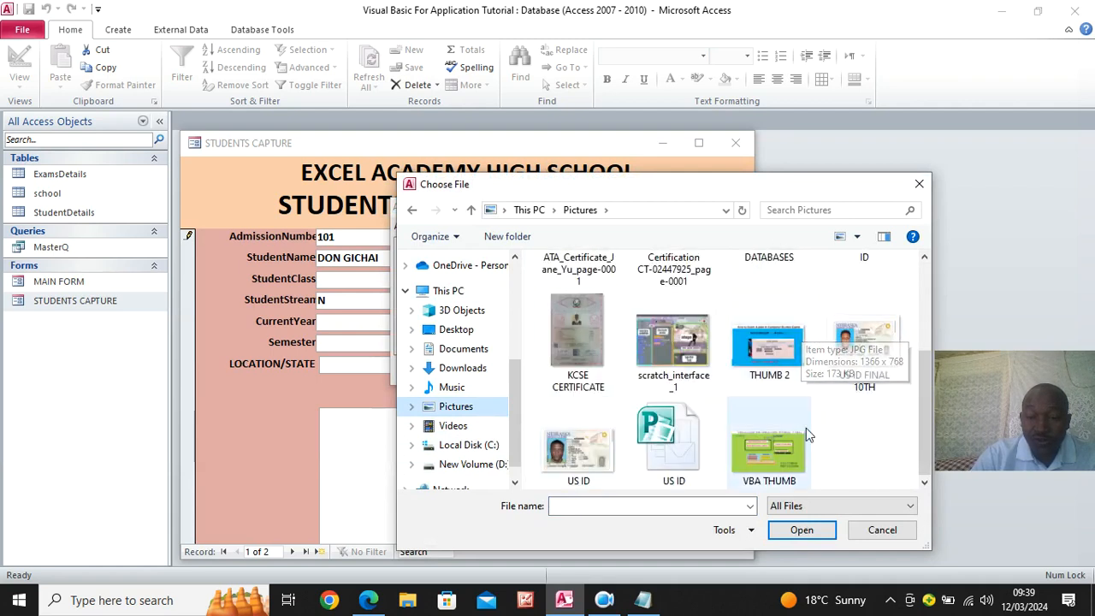
pyautogui.scroll(3, 638, 415)
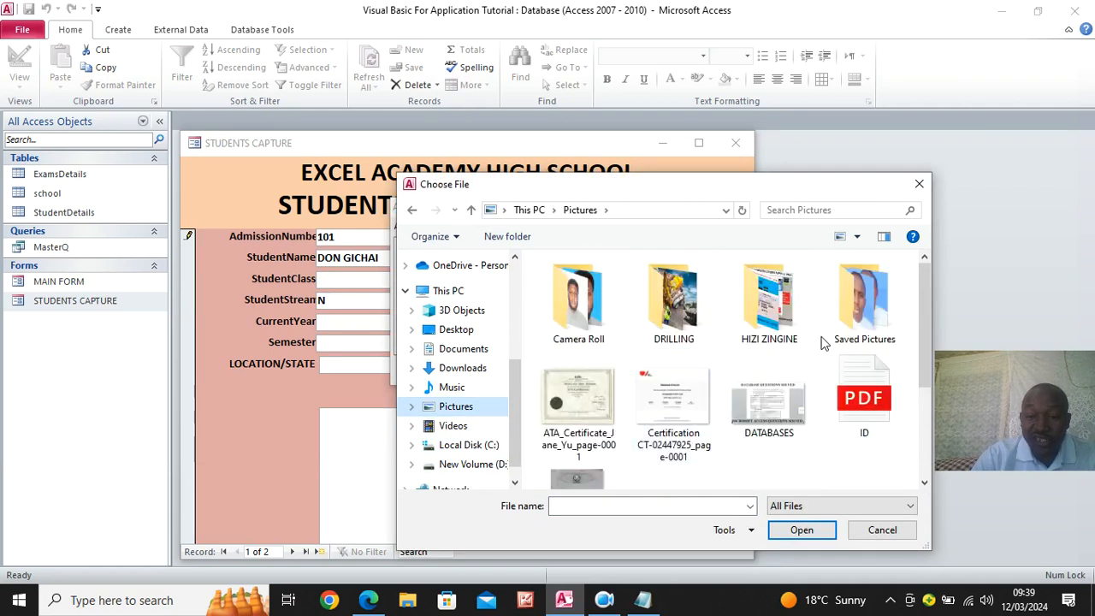
pyautogui.scroll(-3, 725, 417)
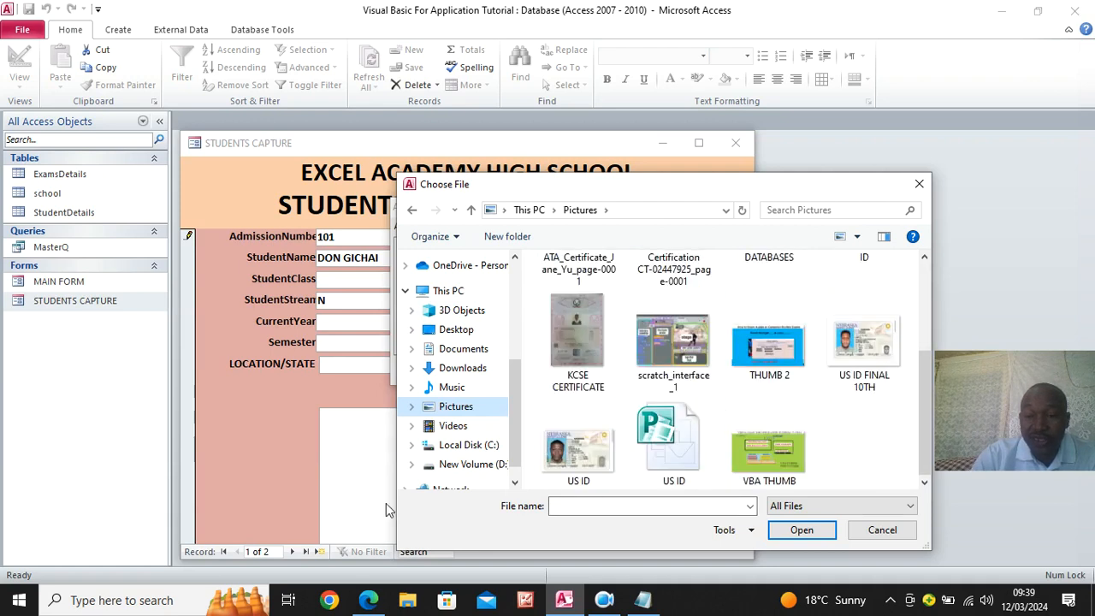
pyautogui.doubleClick(774, 457)
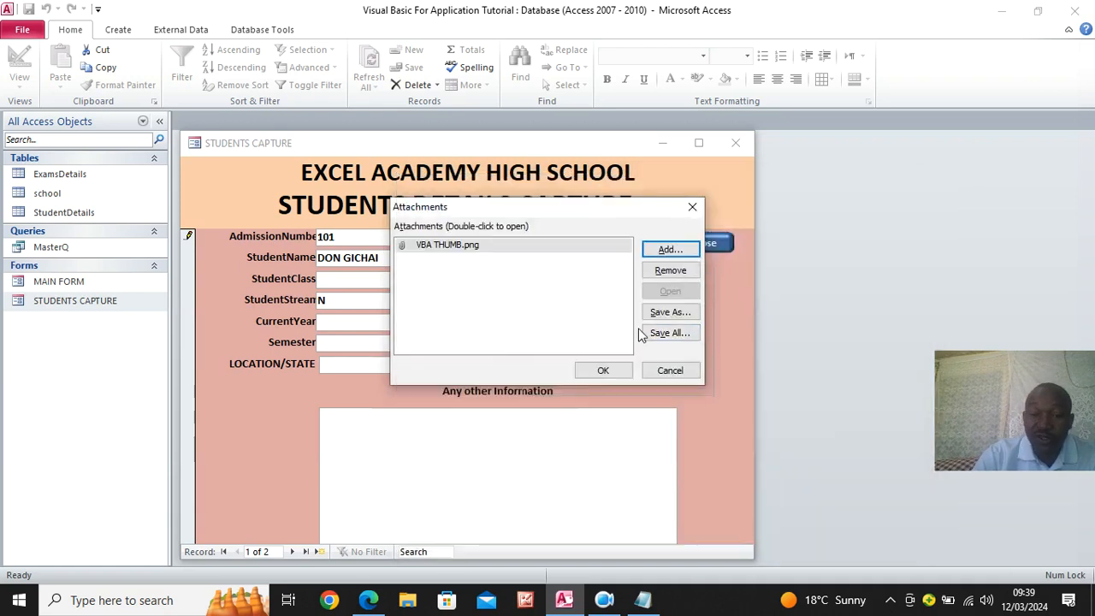
pyautogui.click(602, 372)
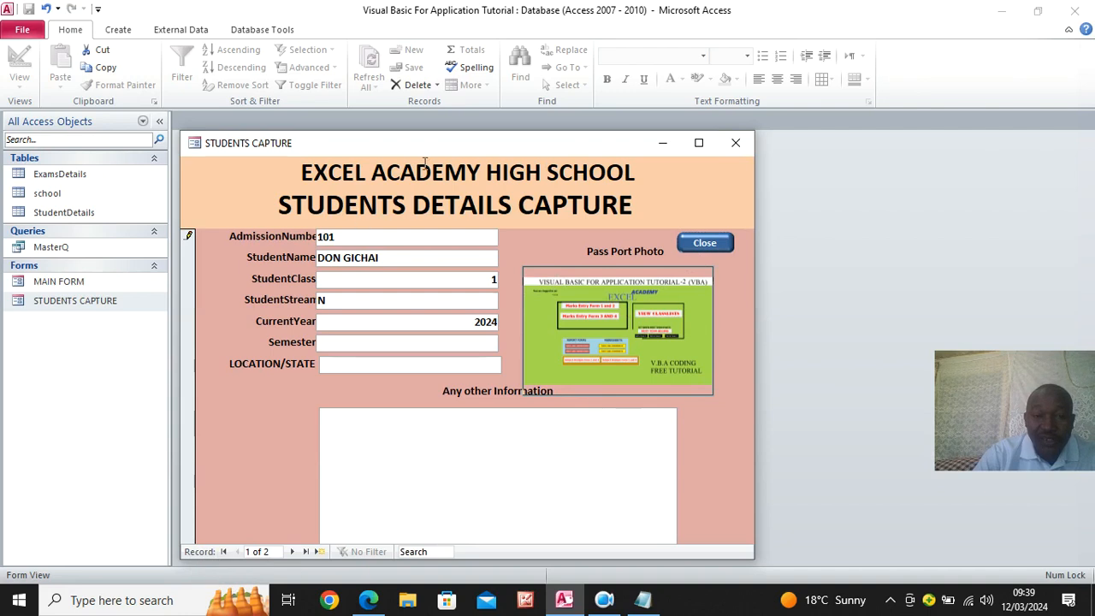
# - Move the STUDENTS CAPTURE pop-up window upward and return the form to Design View
pyautogui.moveTo(424, 144); pyautogui.dragTo(450, 40)
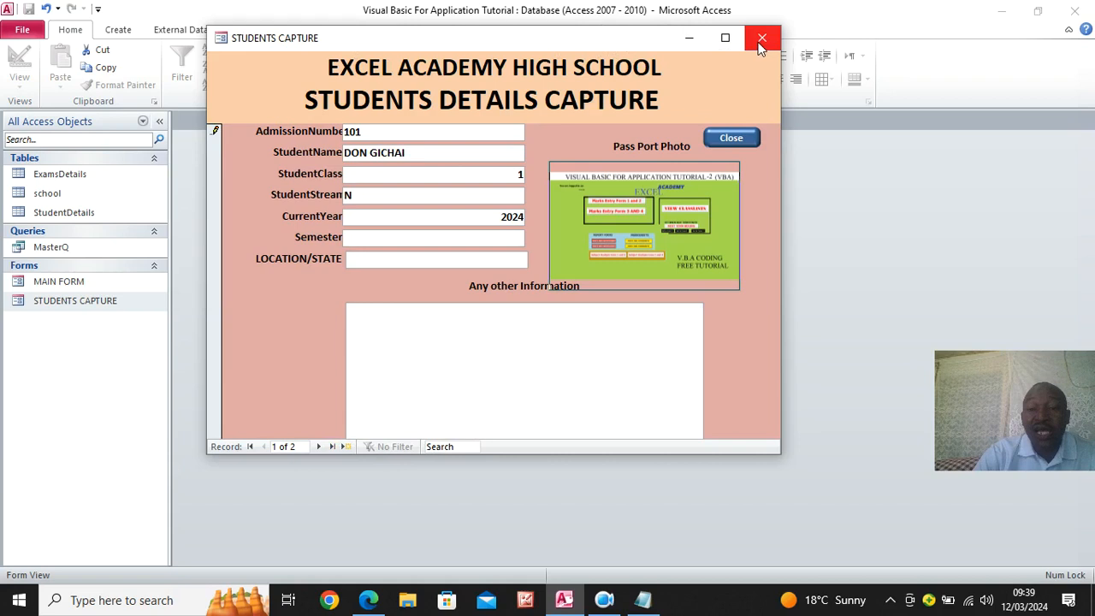
pyautogui.rightClick(406, 41)
pyautogui.click(459, 128)
pyautogui.rightClick(256, 161)
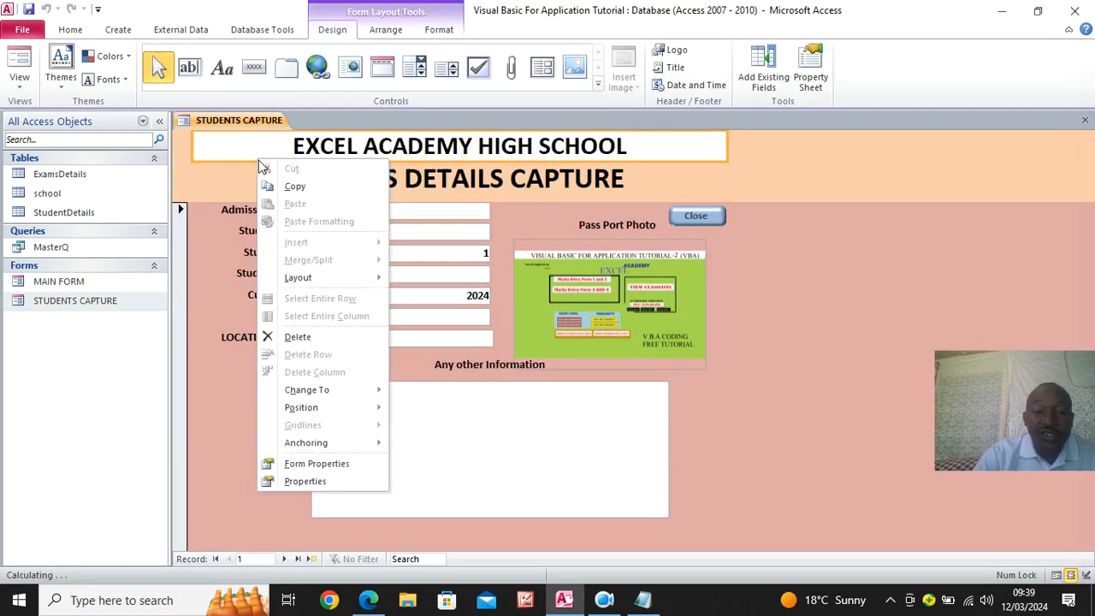
pyautogui.rightClick(183, 120)
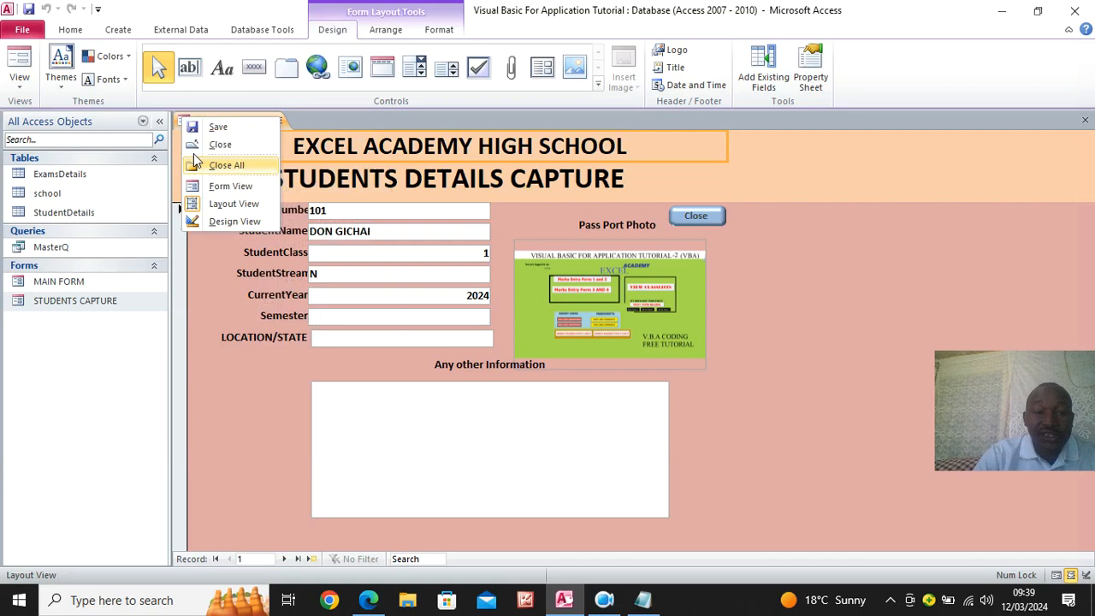
pyautogui.click(227, 220)
# - Open the form's property sheet and set Navigation Buttons and Record Selectors to No
pyautogui.click(842, 77)
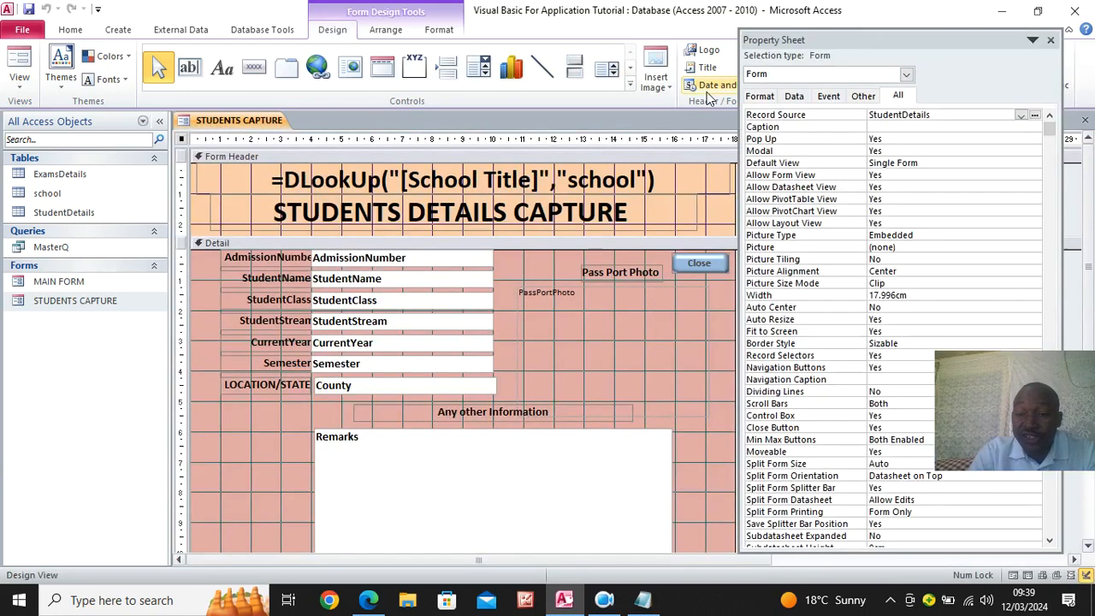
pyautogui.moveTo(817, 14); pyautogui.dragTo(826, 27)
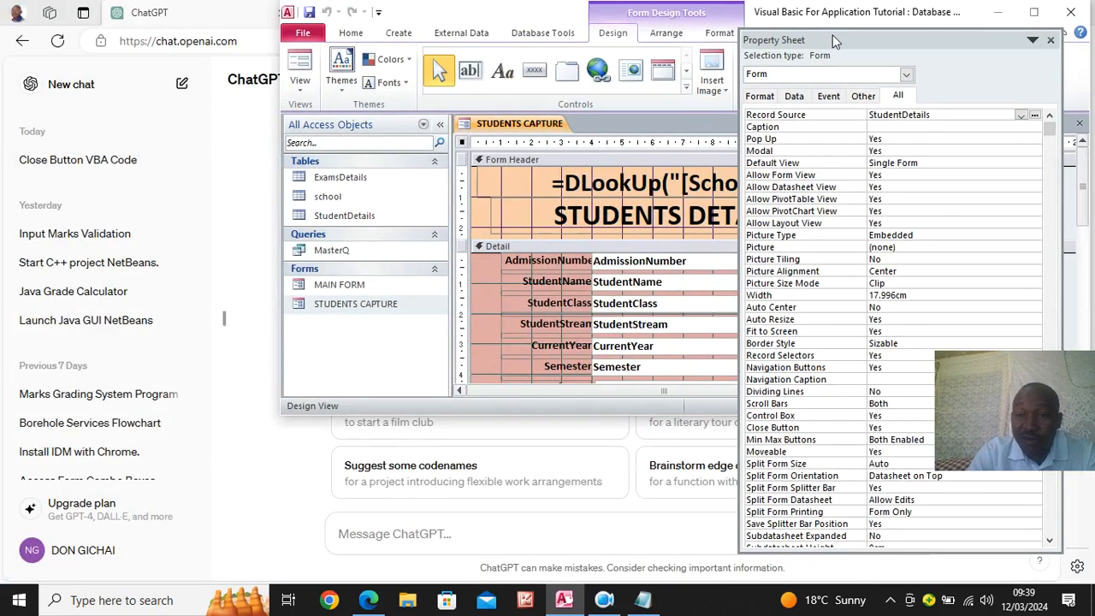
pyautogui.click(1034, 12)
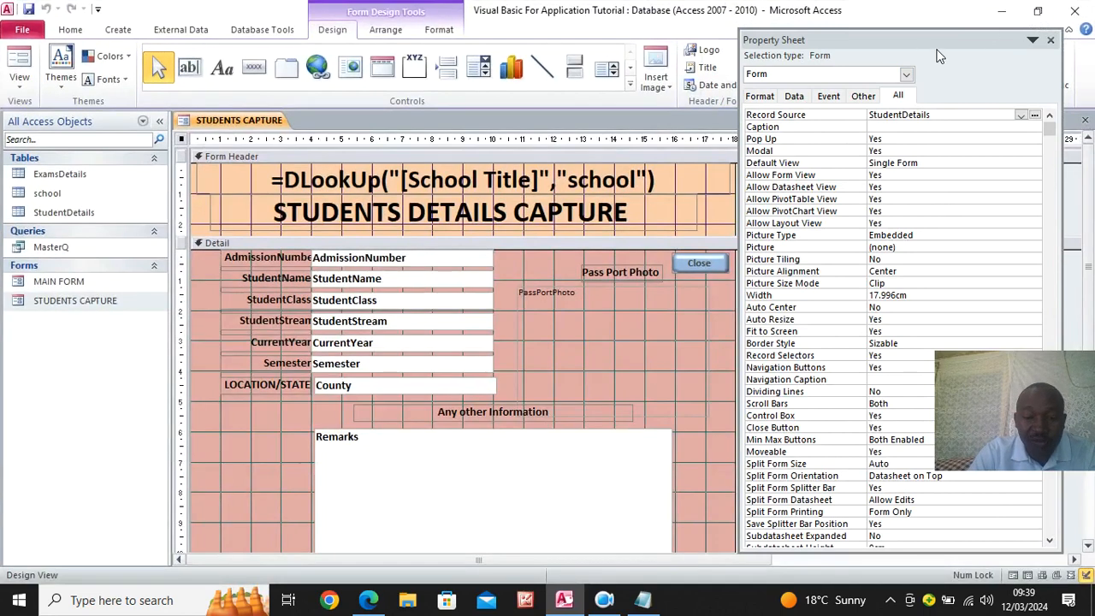
pyautogui.moveTo(901, 42); pyautogui.dragTo(719, 14)
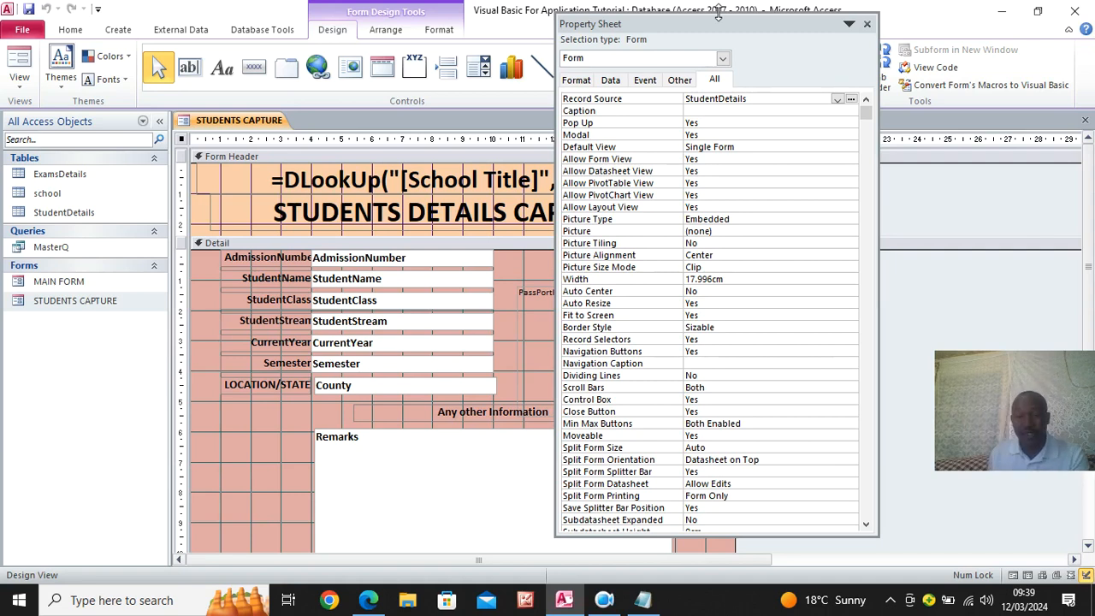
pyautogui.scroll(-2, 672, 449)
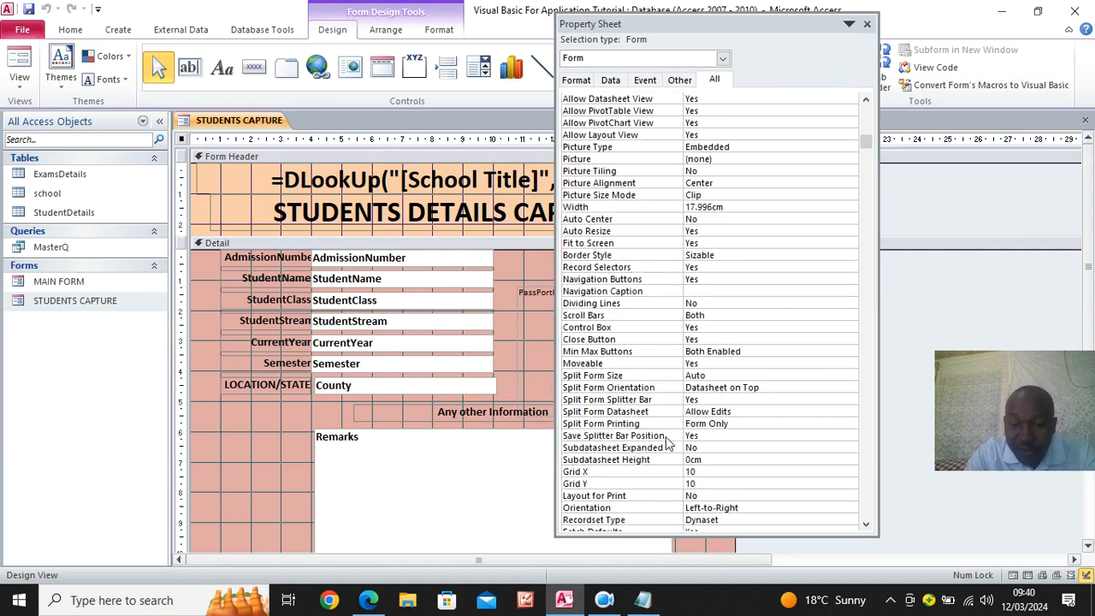
pyautogui.doubleClick(708, 278)
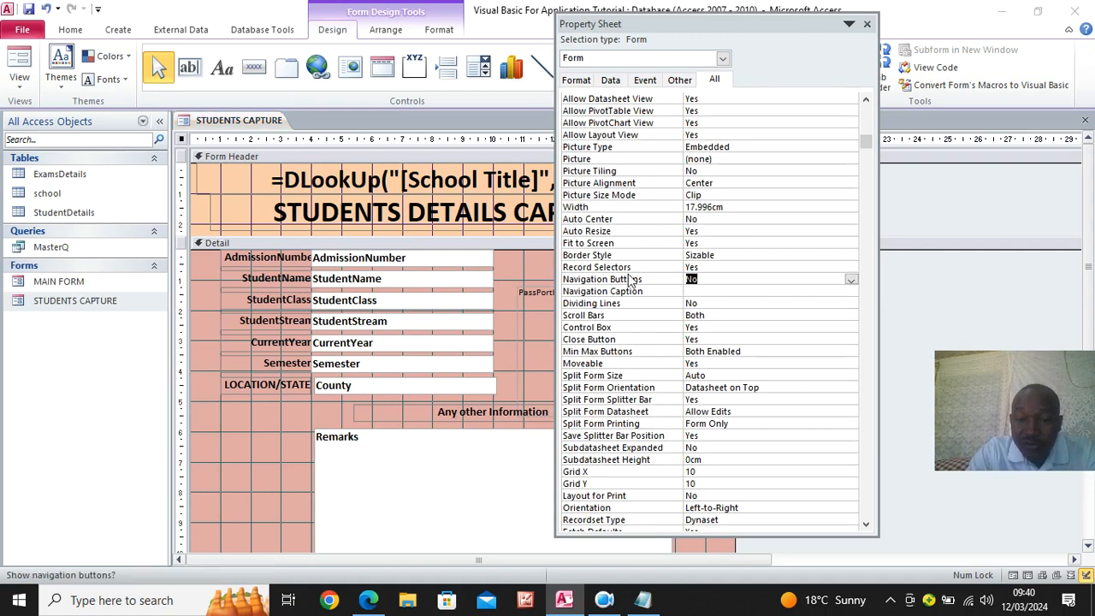
pyautogui.doubleClick(704, 267)
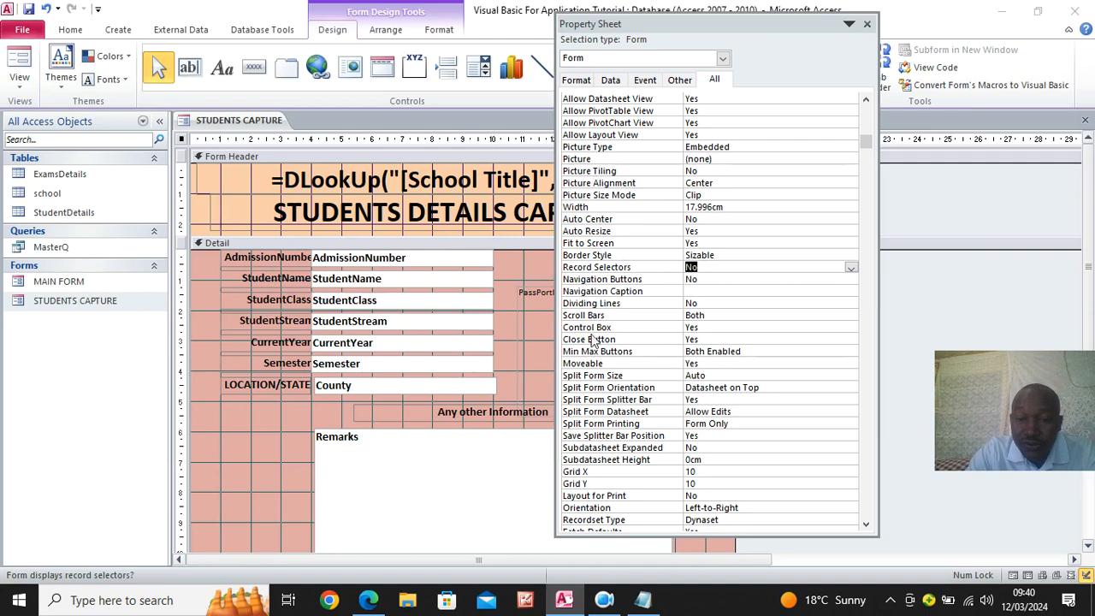
# - Set the form's Close Button and Control Box to No and Min Max Buttons to None, then close the property sheet
pyautogui.doubleClick(722, 341)
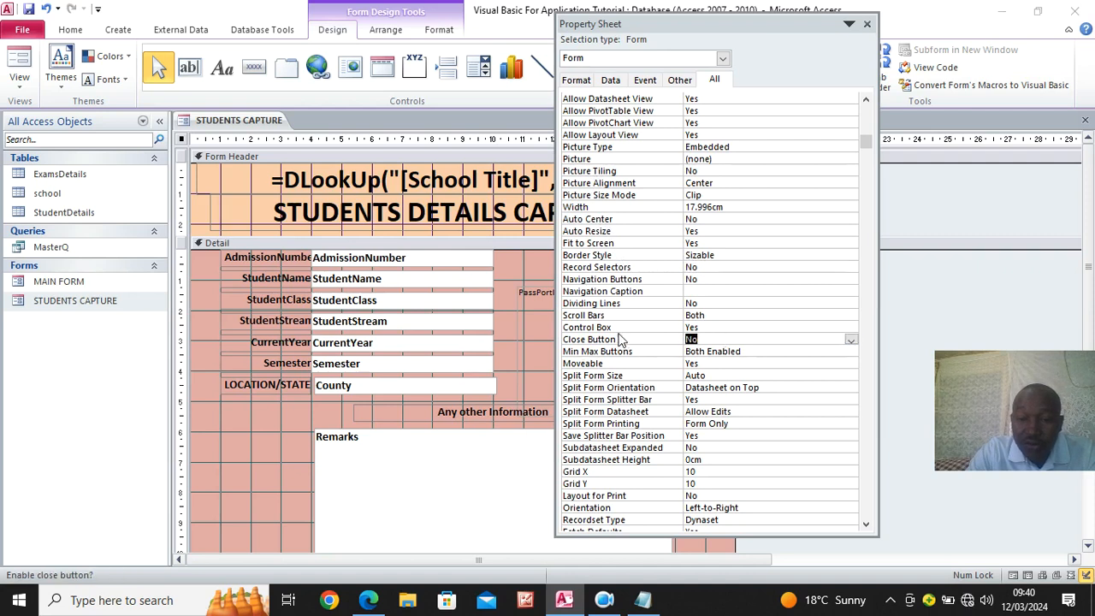
pyautogui.click(699, 327)
pyautogui.doubleClick(699, 327)
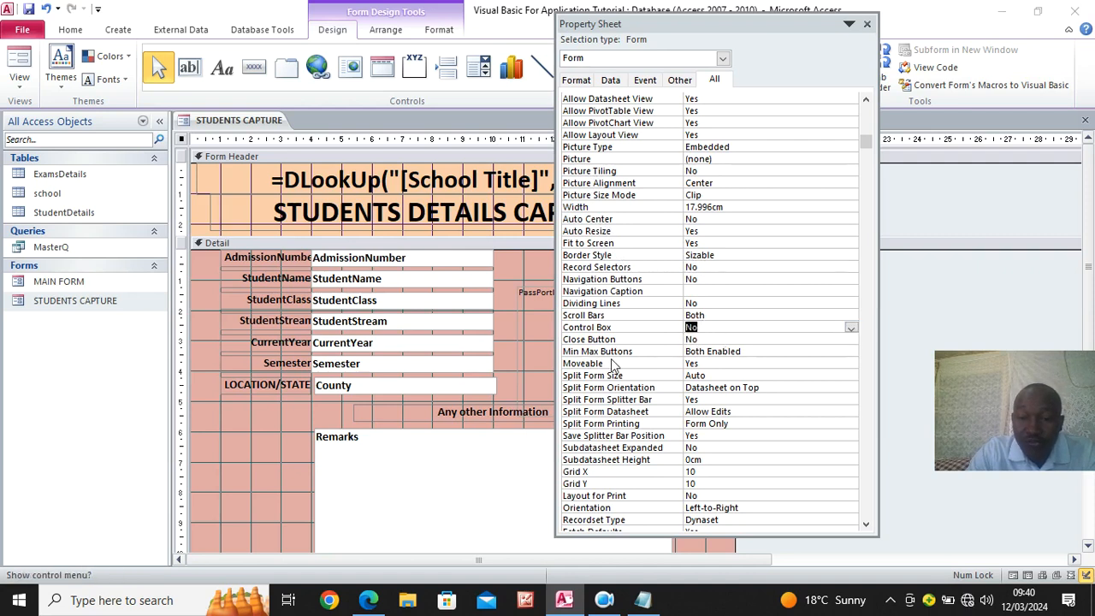
pyautogui.click(745, 350)
pyautogui.click(851, 351)
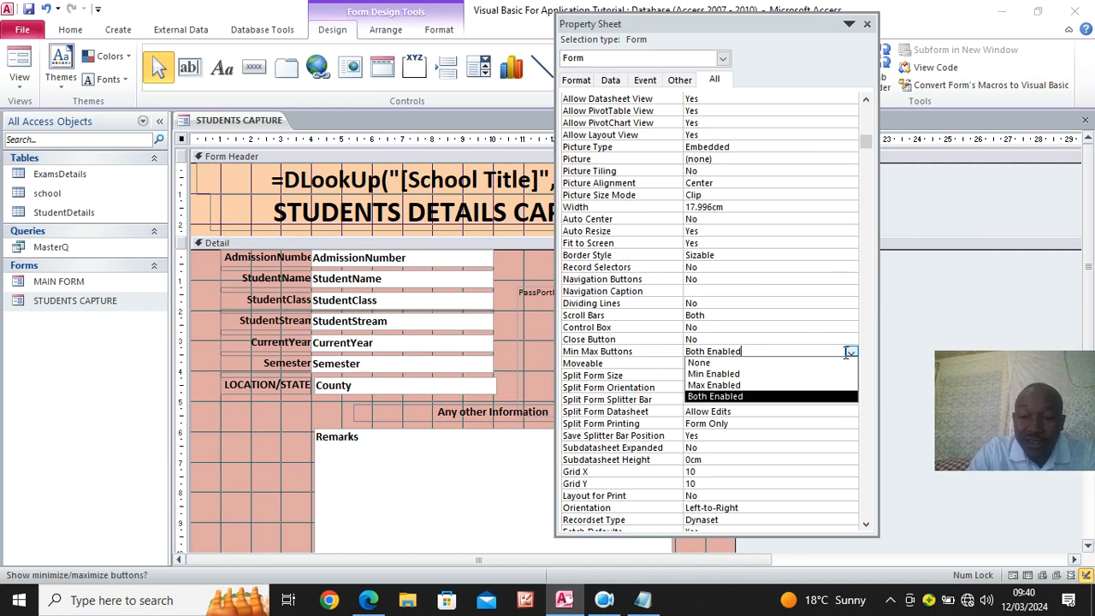
pyautogui.click(737, 362)
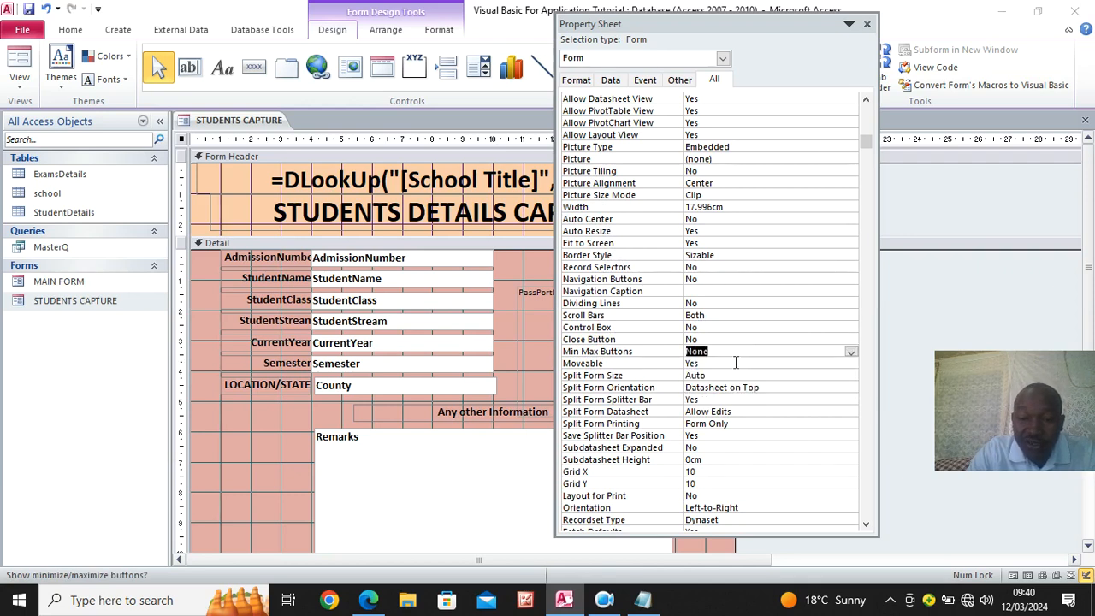
pyautogui.click(867, 23)
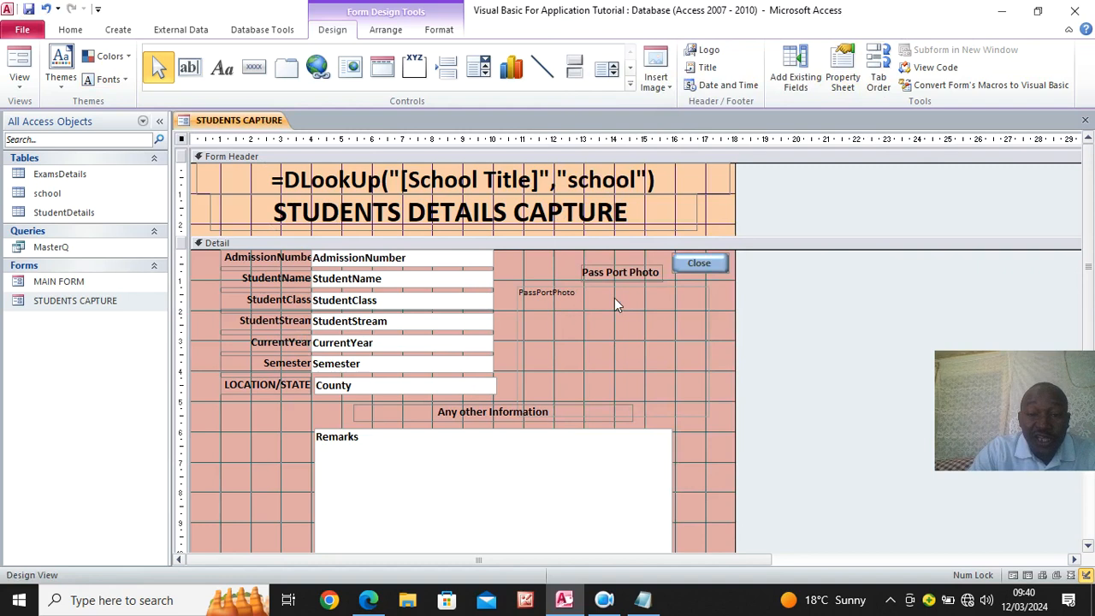
# - Add a command button below the LOCATION/STATE label with the Go To Next Record action and the text Next Record
pyautogui.scroll(-2, 614, 303)
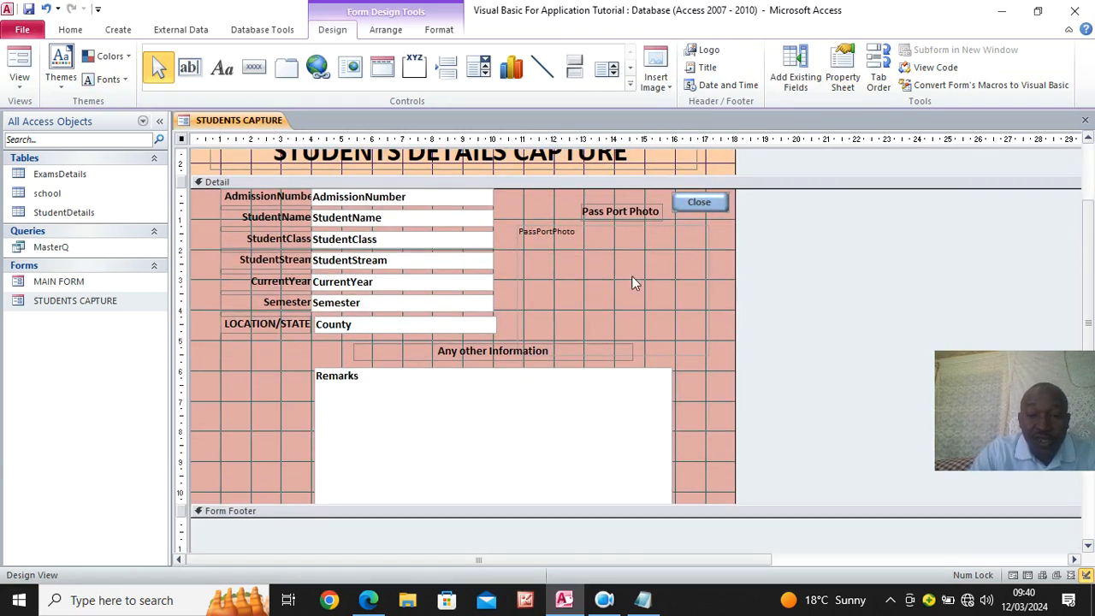
pyautogui.click(254, 67)
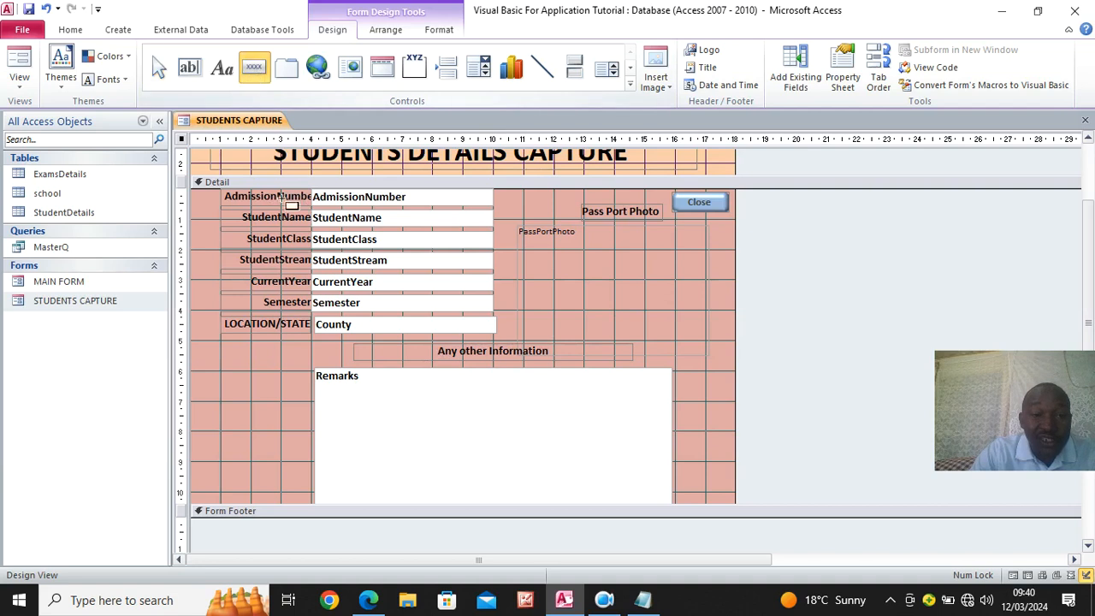
pyautogui.moveTo(214, 362); pyautogui.dragTo(274, 378)
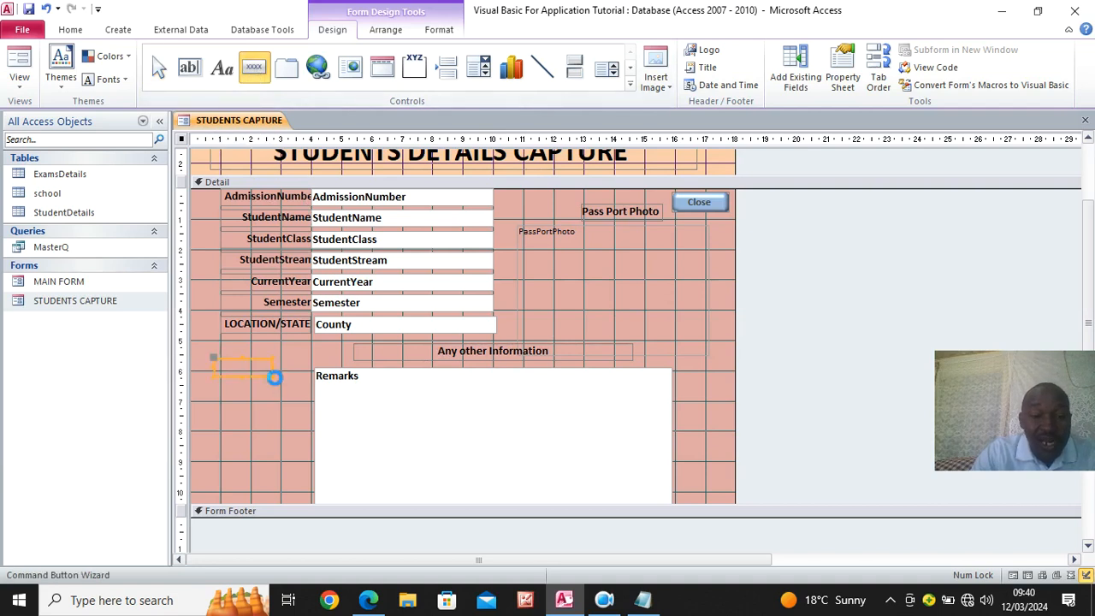
pyautogui.click(684, 267)
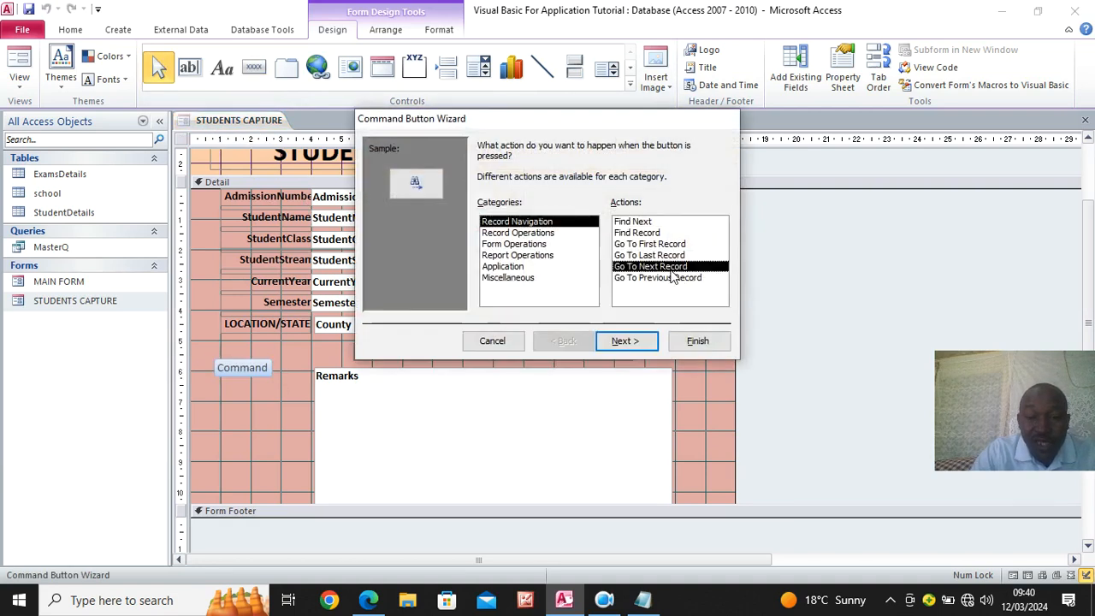
pyautogui.click(635, 341)
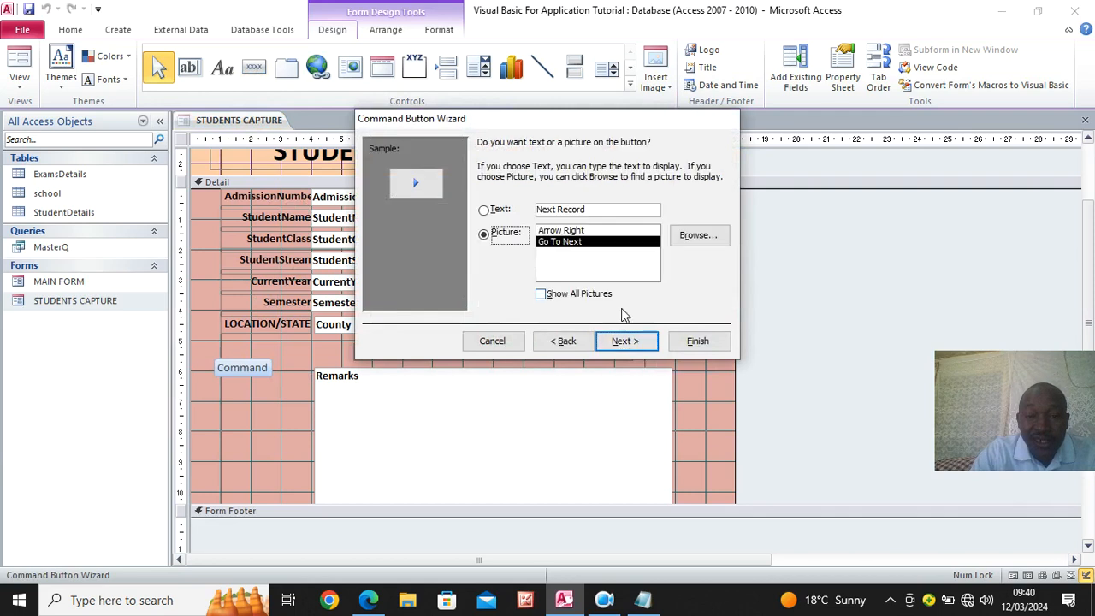
pyautogui.click(484, 209)
pyautogui.click(697, 340)
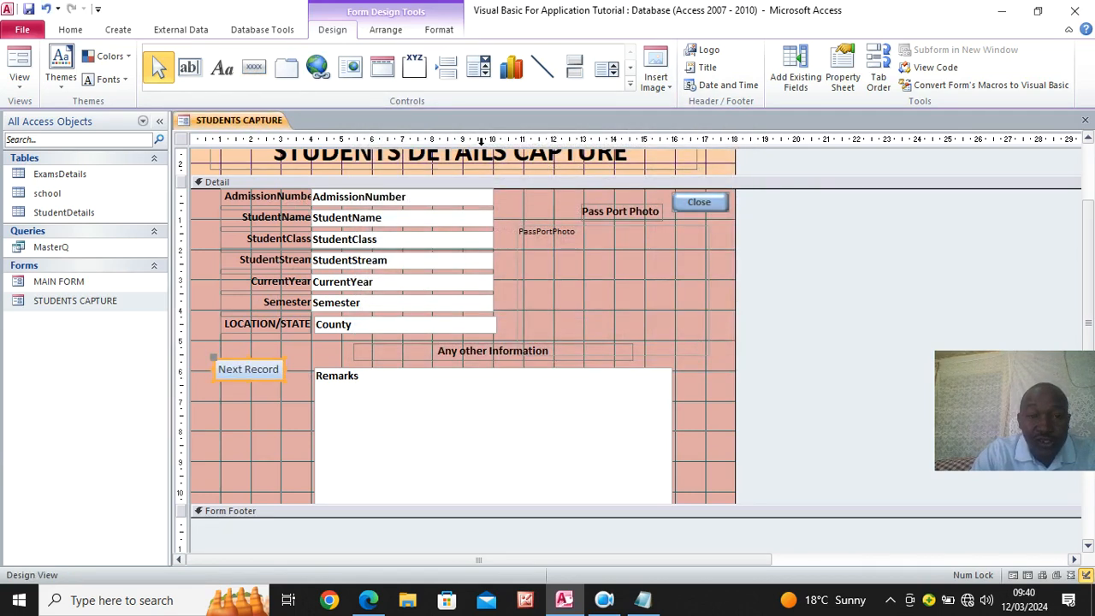
# - Add a Previous Record command button with the Go To Previous Record action below Next Record, and widen the Next Record button to match
pyautogui.click(253, 67)
pyautogui.moveTo(211, 384); pyautogui.dragTo(306, 419)
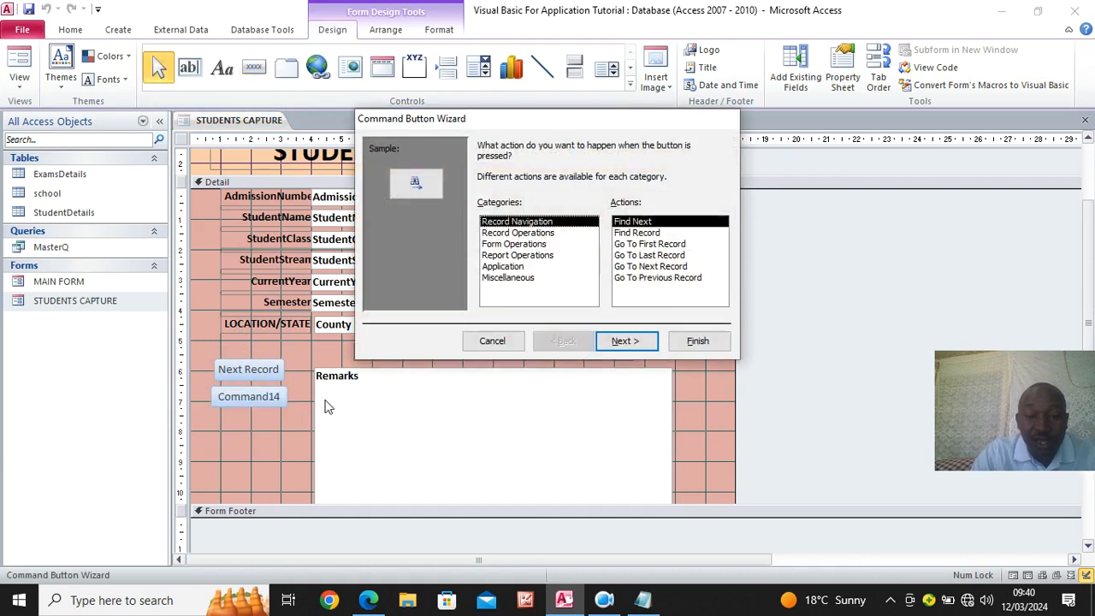
pyautogui.click(652, 278)
pyautogui.click(637, 347)
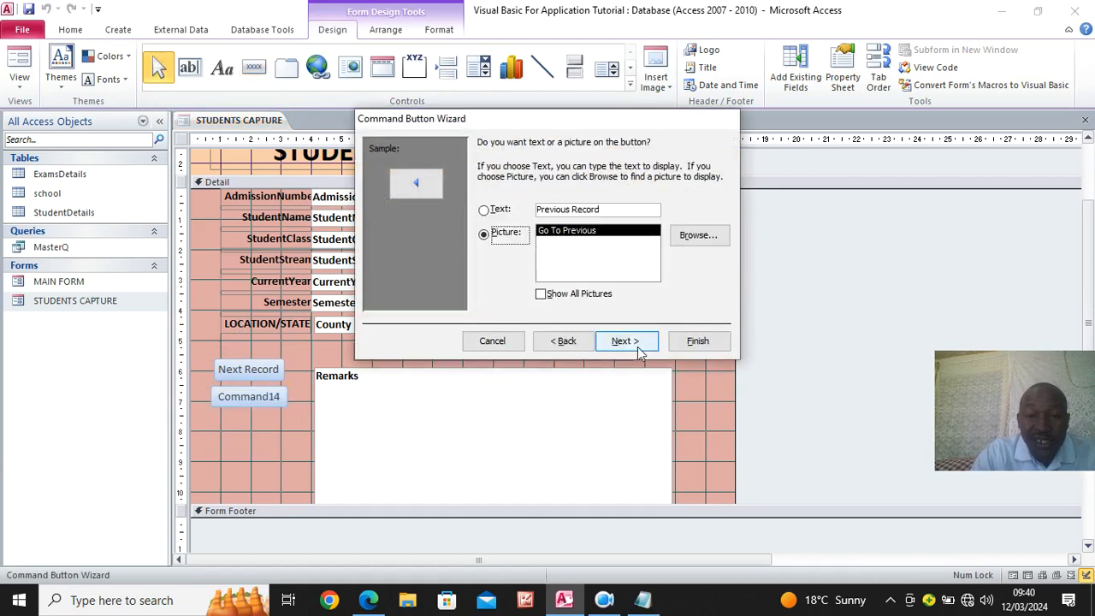
pyautogui.click(494, 210)
pyautogui.click(697, 340)
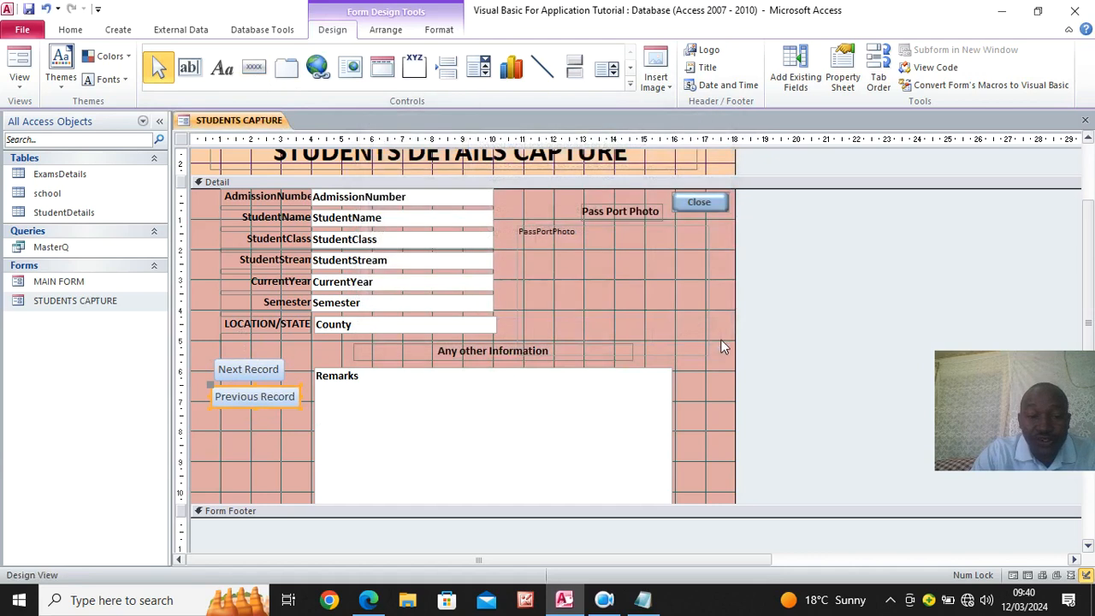
pyautogui.click(274, 375)
pyautogui.moveTo(284, 368); pyautogui.dragTo(299, 369)
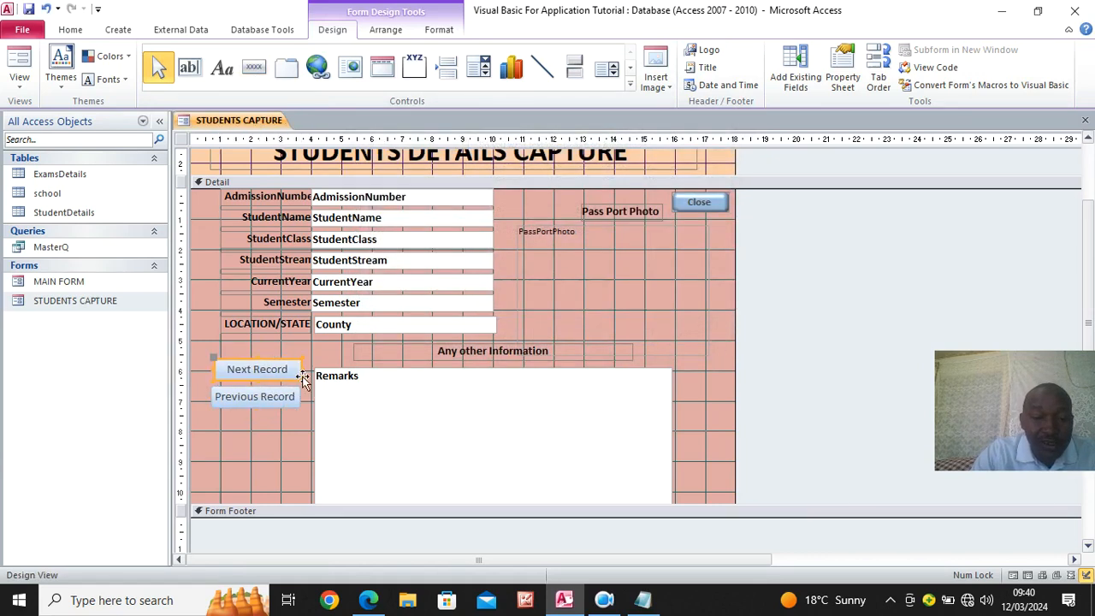
# - Add a command button below Previous Record with the Add New Record action and text Add Record, adjusting its width and left edge to match
pyautogui.click(265, 75)
pyautogui.moveTo(220, 418); pyautogui.dragTo(308, 436)
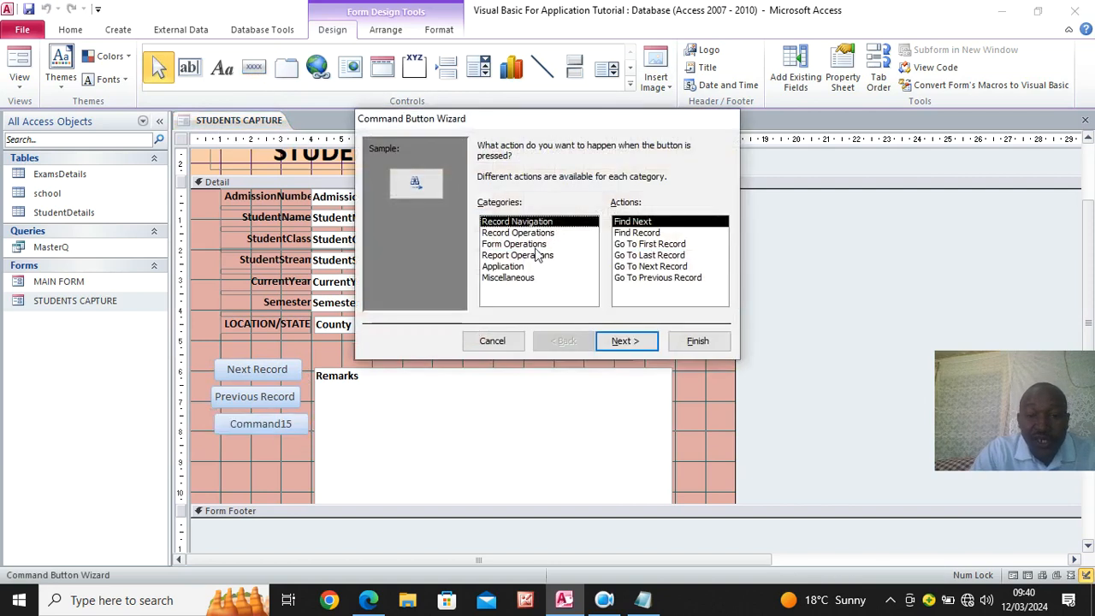
pyautogui.click(514, 234)
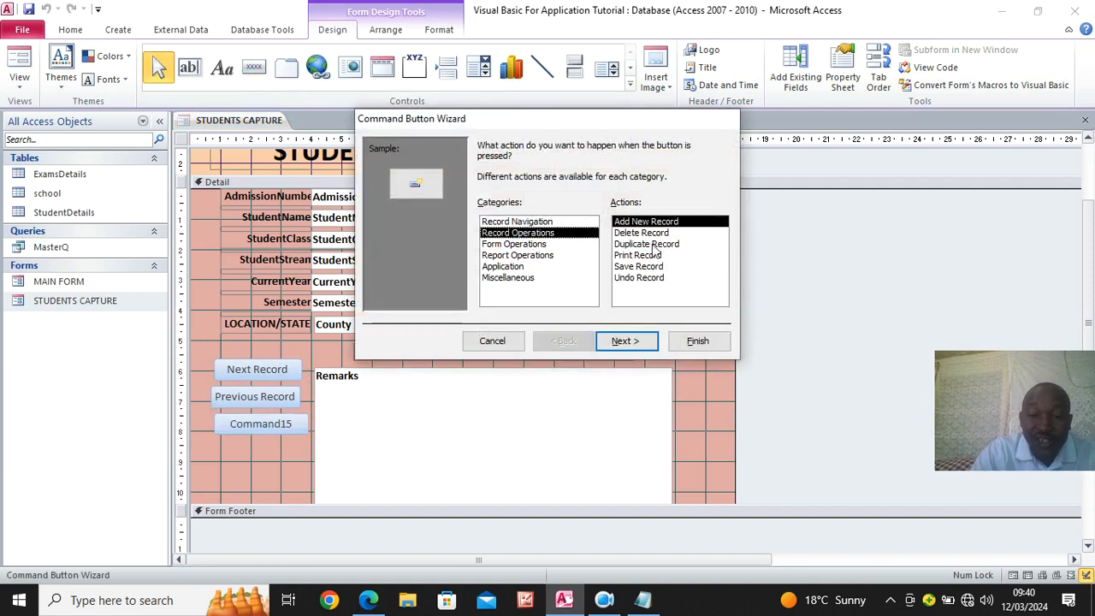
pyautogui.click(628, 342)
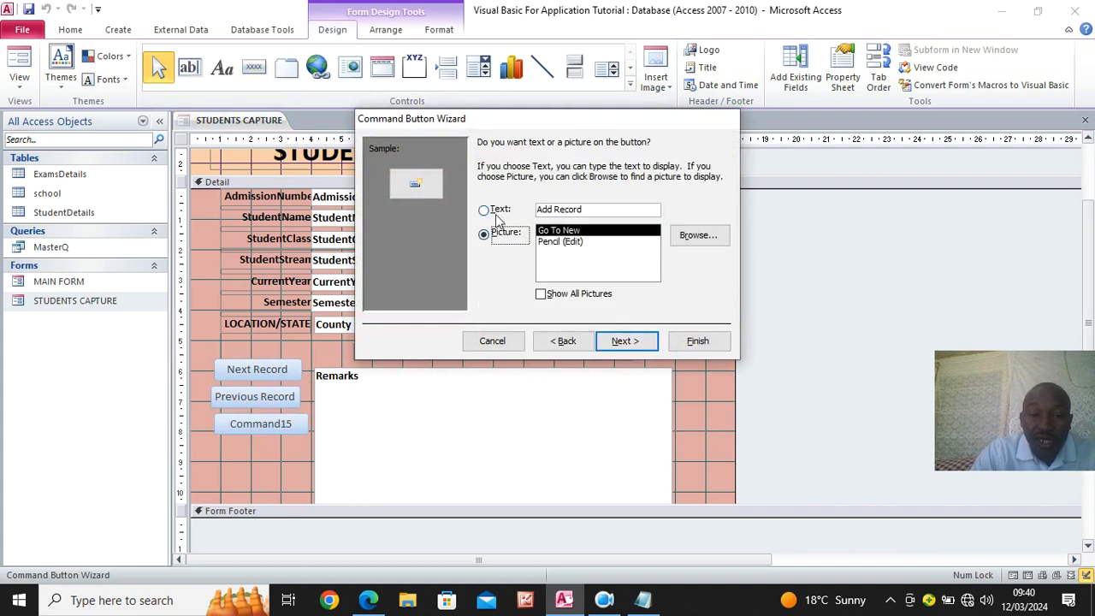
pyautogui.click(496, 211)
pyautogui.click(637, 342)
pyautogui.click(698, 341)
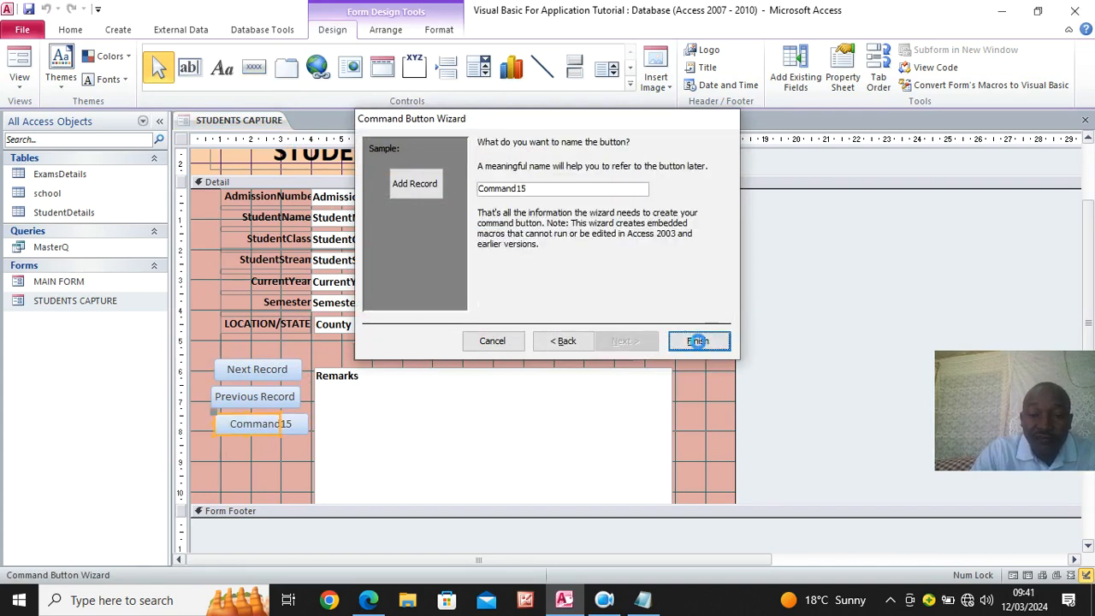
pyautogui.moveTo(285, 424); pyautogui.dragTo(305, 424)
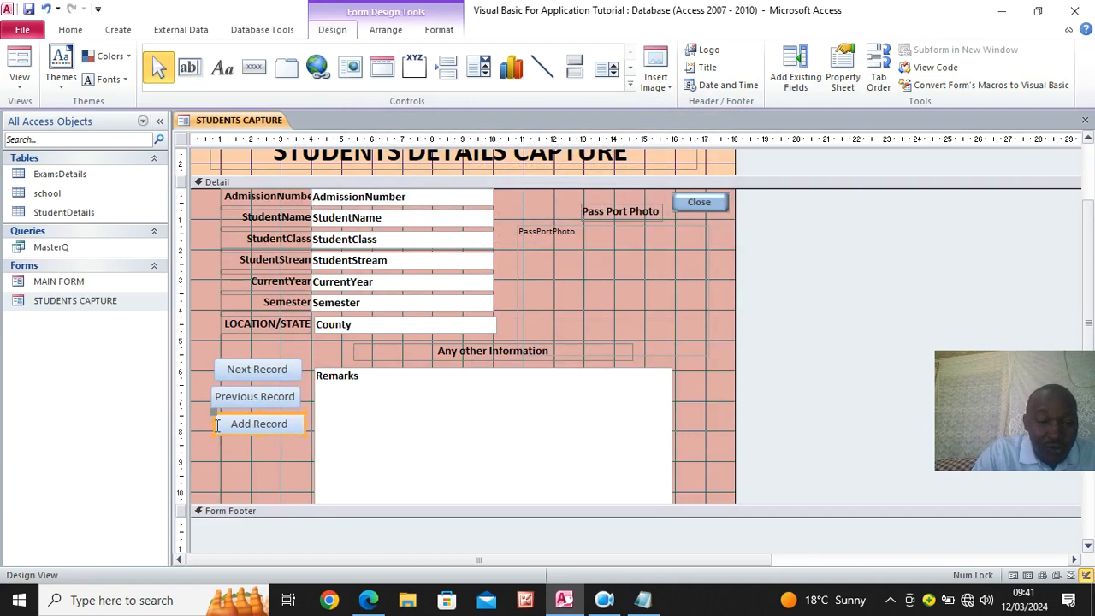
pyautogui.moveTo(212, 424); pyautogui.dragTo(212, 424)
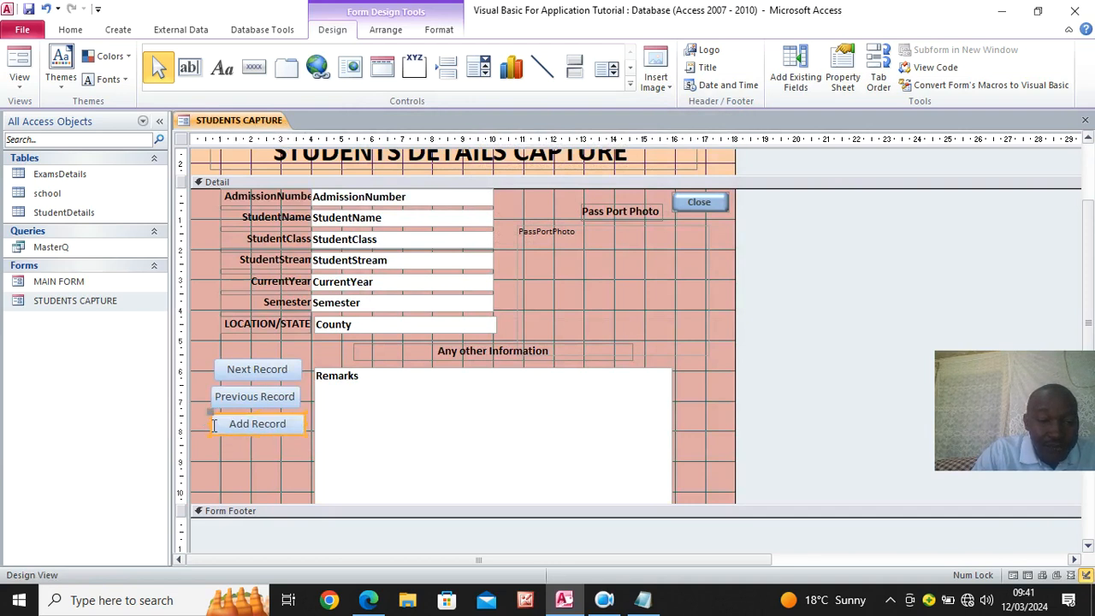
# - Add a command button below Add Record with the Delete Record action and the text Delete Record
pyautogui.click(253, 67)
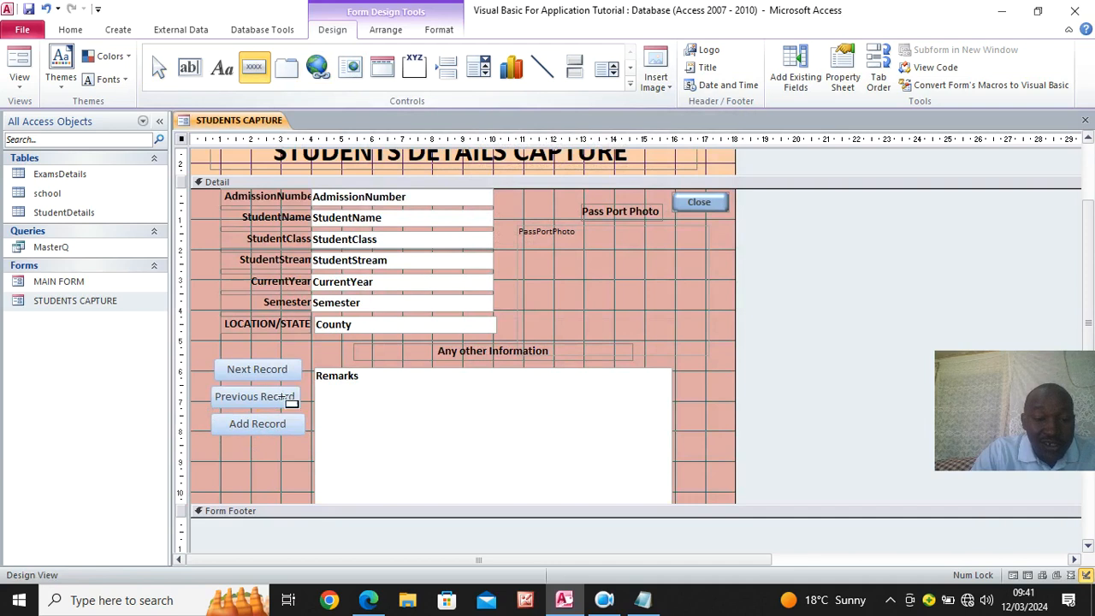
pyautogui.moveTo(210, 439); pyautogui.dragTo(305, 462)
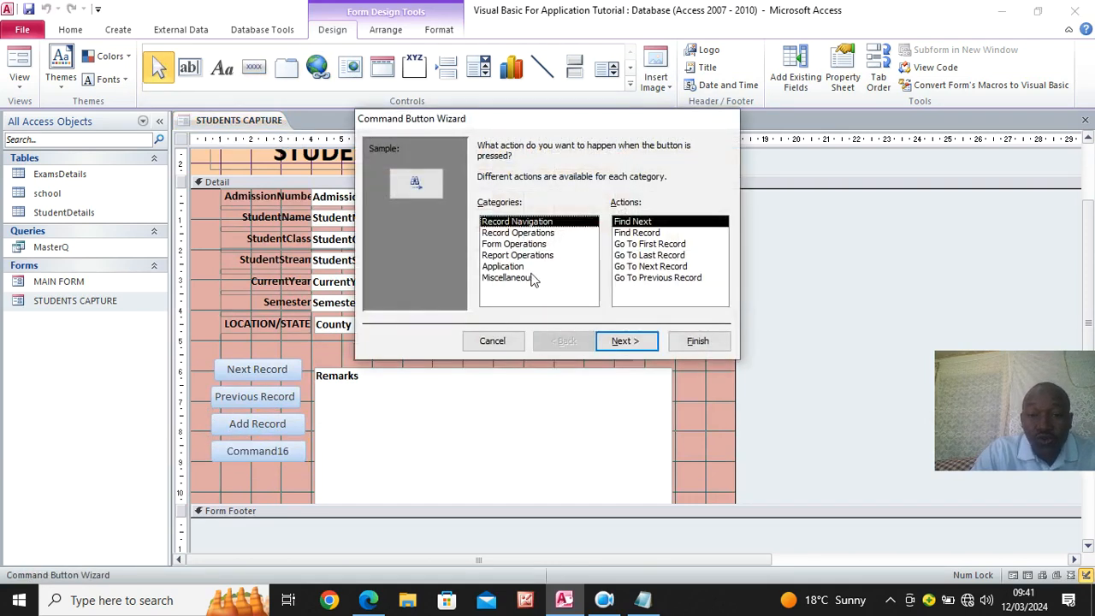
pyautogui.click(518, 233)
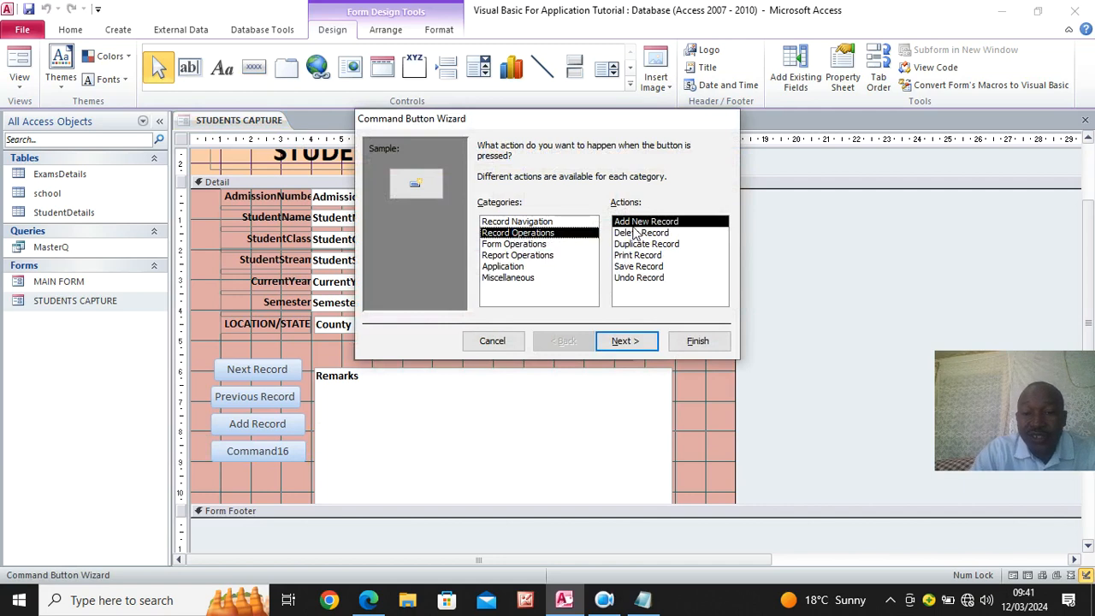
pyautogui.click(638, 233)
pyautogui.hotkey('alt', 't')
pyautogui.click(640, 342)
pyautogui.click(691, 341)
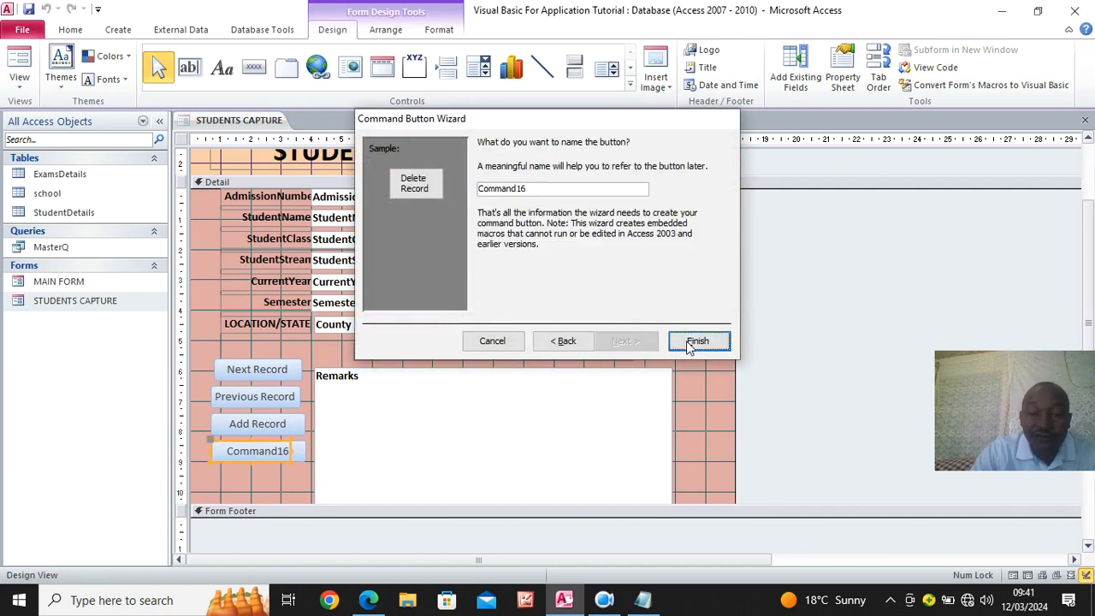
# - Make the text of all four record command buttons bold and fill the buttons with standard green
pyautogui.moveTo(292, 452); pyautogui.dragTo(256, 362)
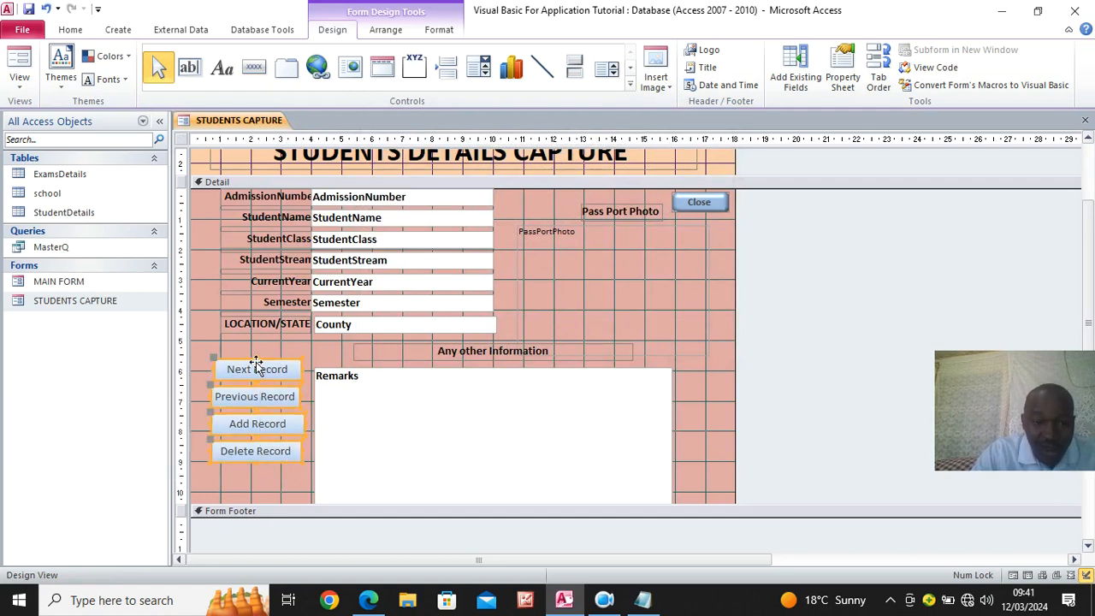
pyautogui.click(438, 29)
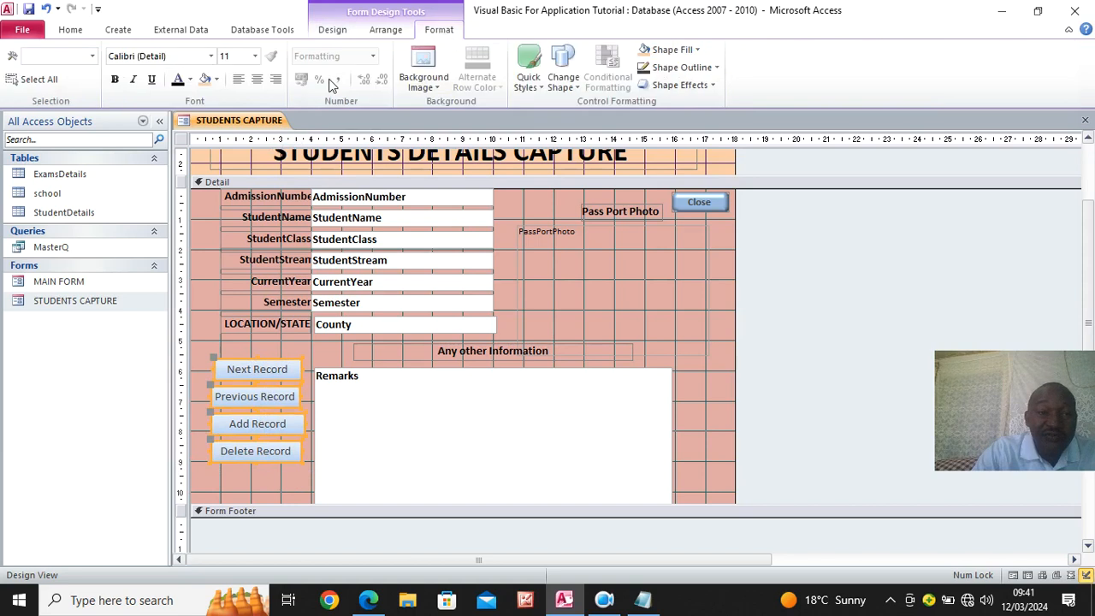
pyautogui.click(116, 80)
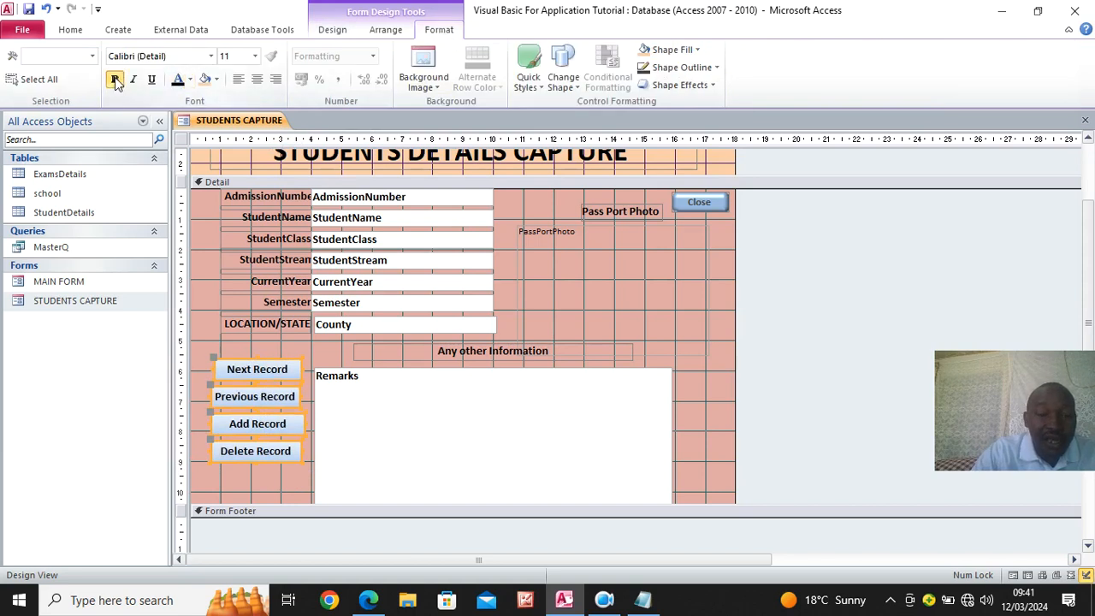
pyautogui.click(692, 50)
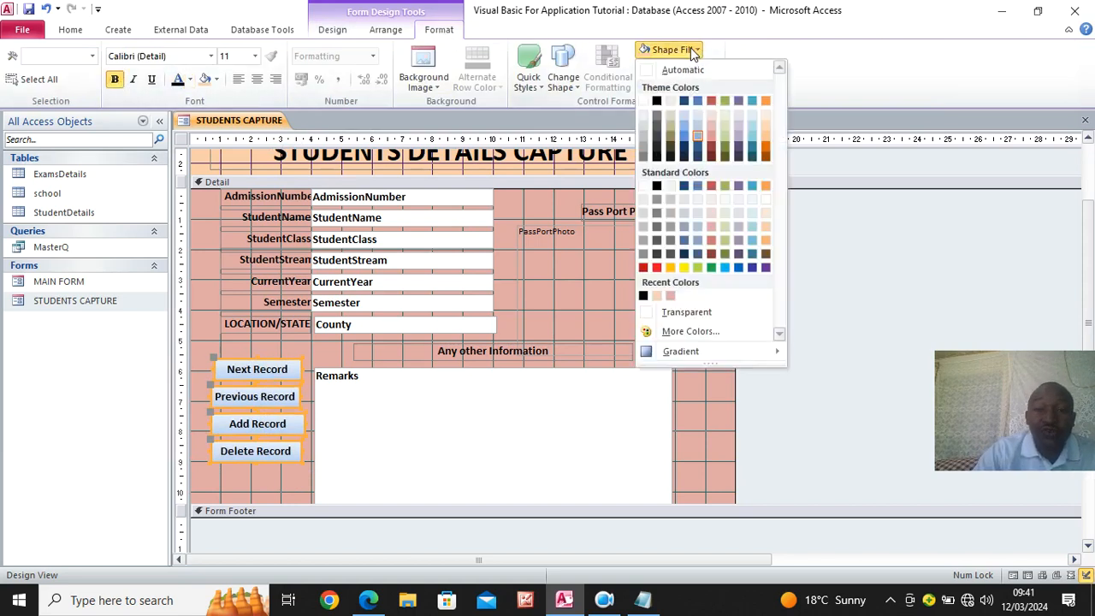
pyautogui.click(711, 268)
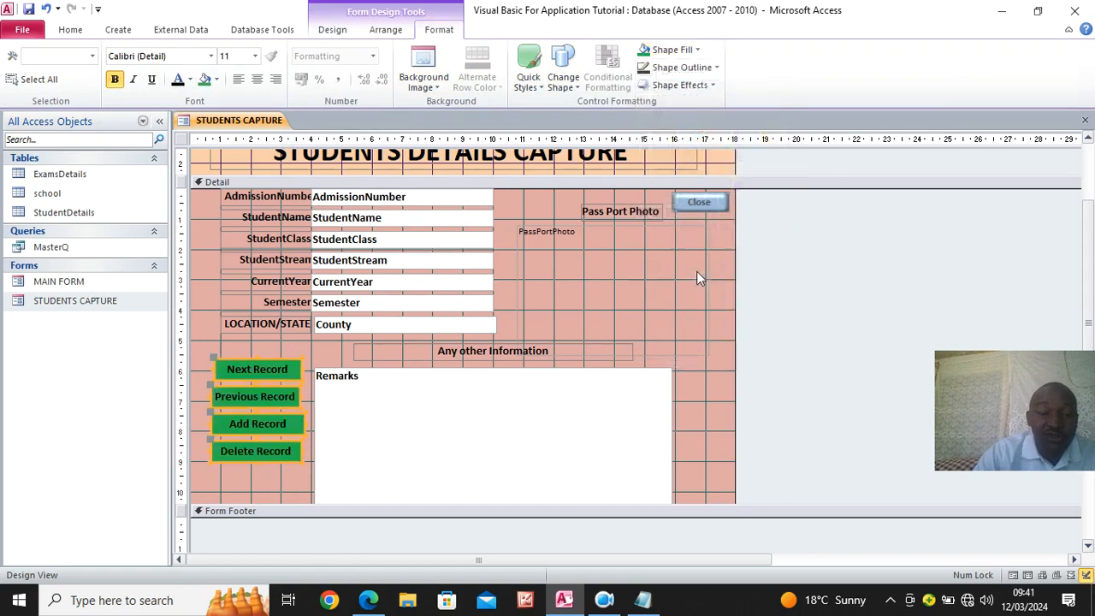
pyautogui.click(252, 468)
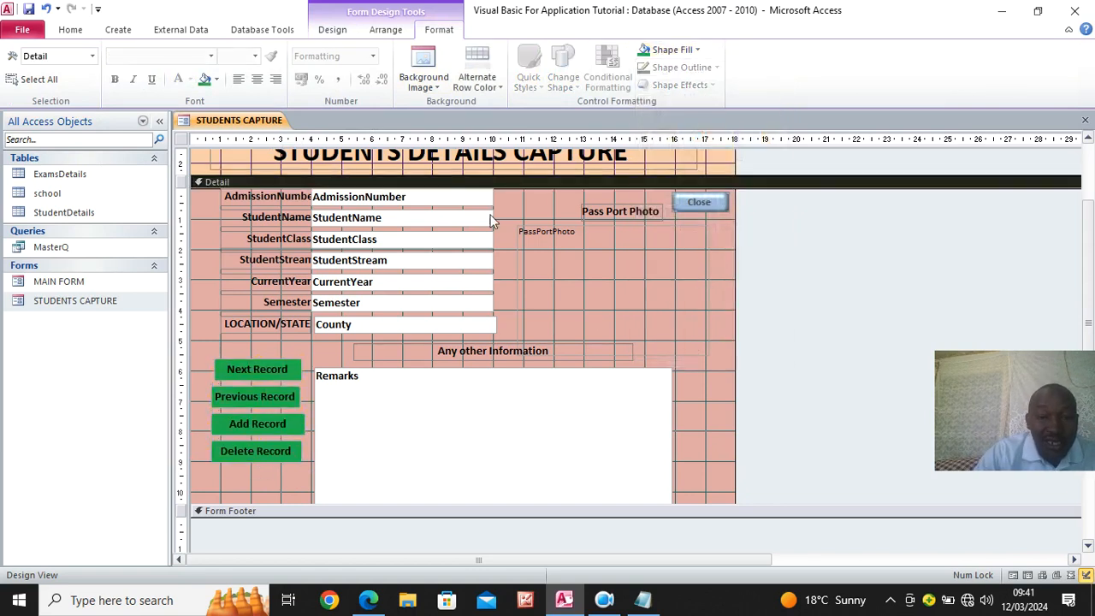
# - Draw a rectangle enclosing the four green record command buttons
pyautogui.click(334, 30)
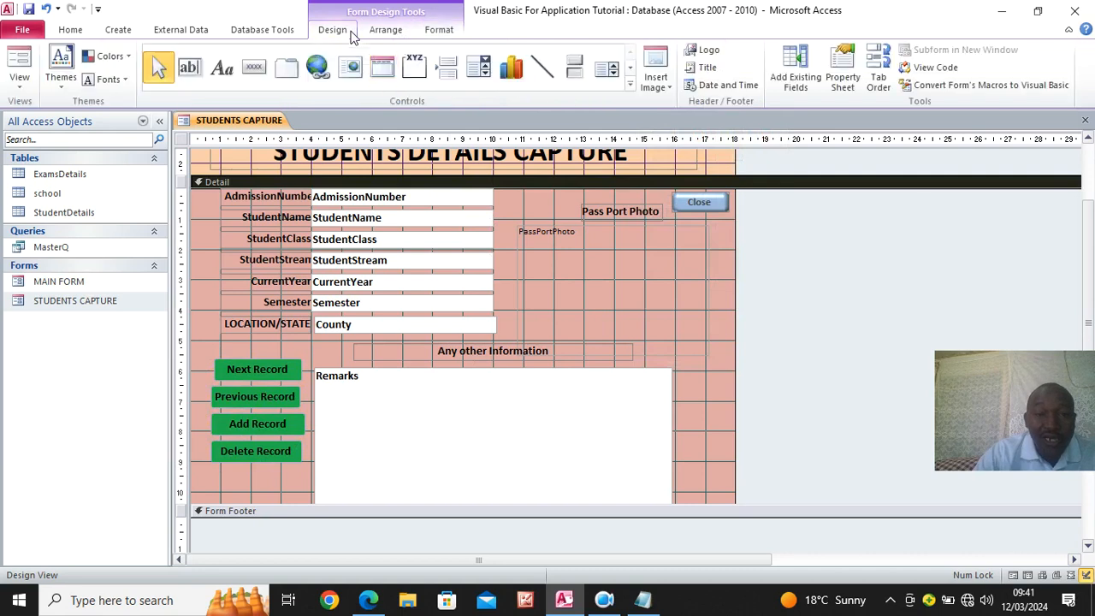
pyautogui.click(631, 86)
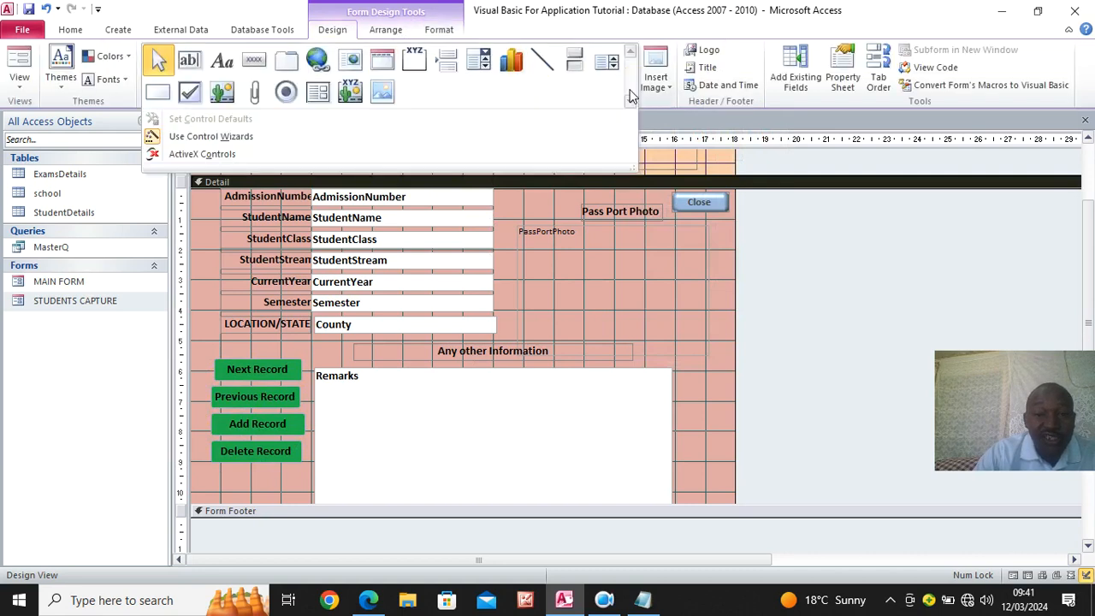
pyautogui.click(157, 93)
pyautogui.moveTo(202, 349); pyautogui.dragTo(308, 485)
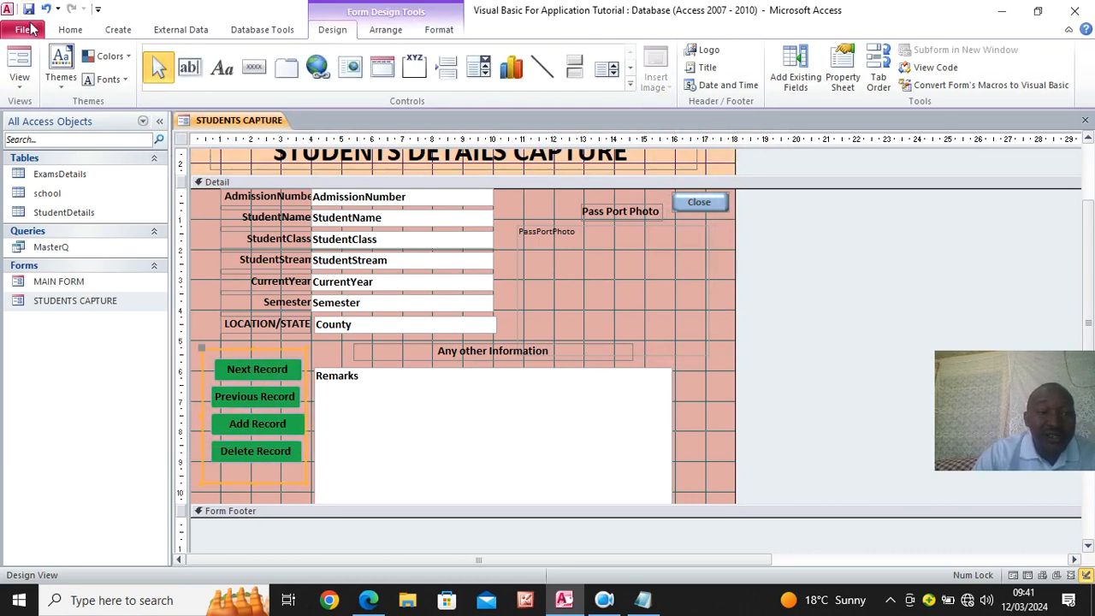
# - Switch the form to Form View and test its Close command button, confirming the closure with Yes
pyautogui.click(19, 65)
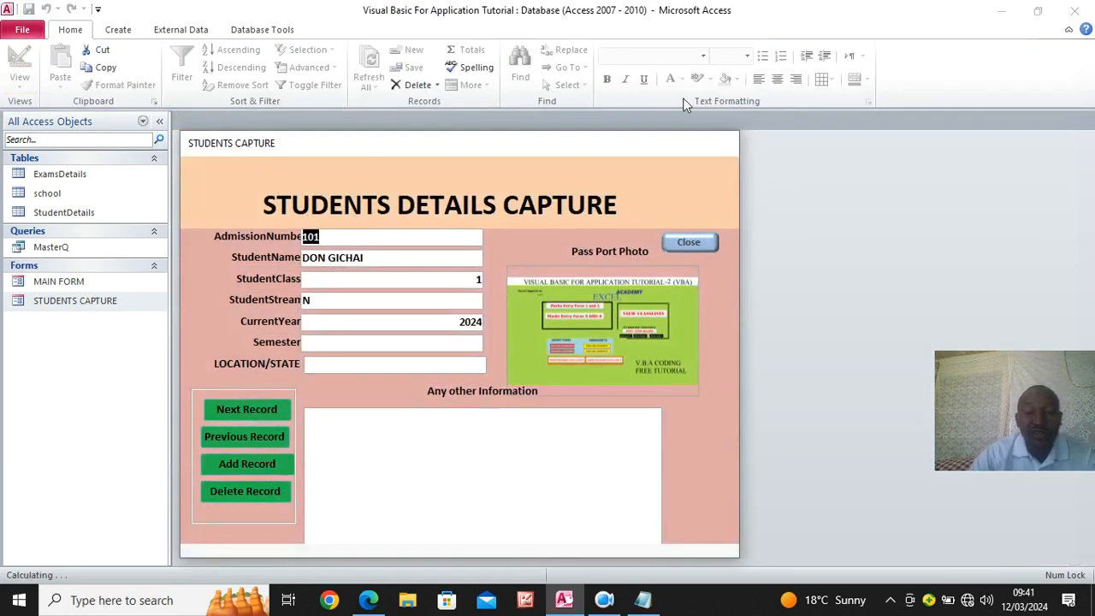
pyautogui.moveTo(492, 153); pyautogui.dragTo(518, 83)
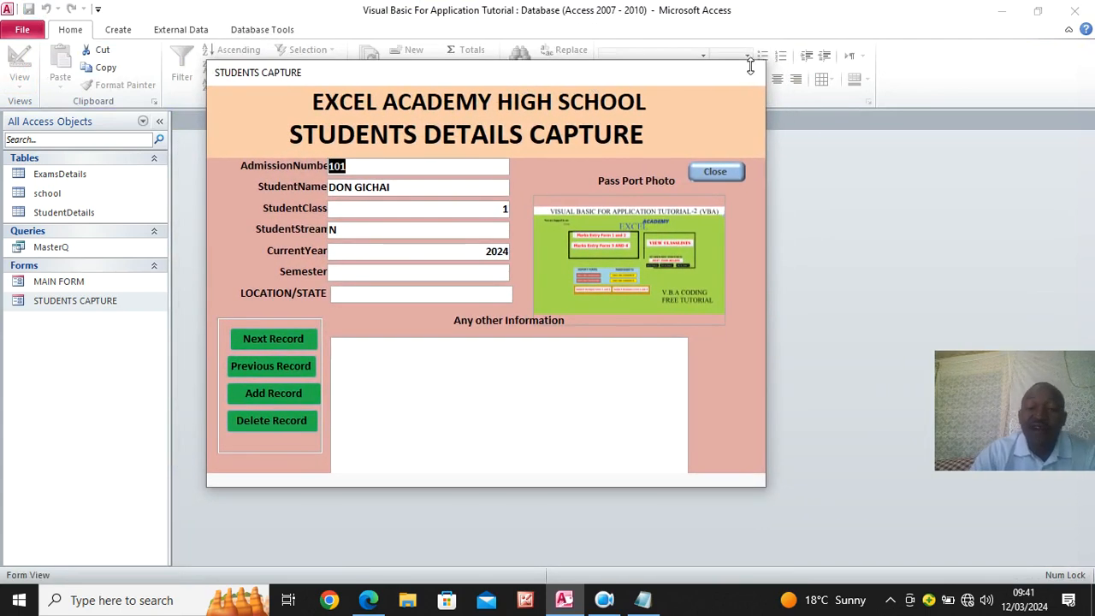
pyautogui.click(715, 174)
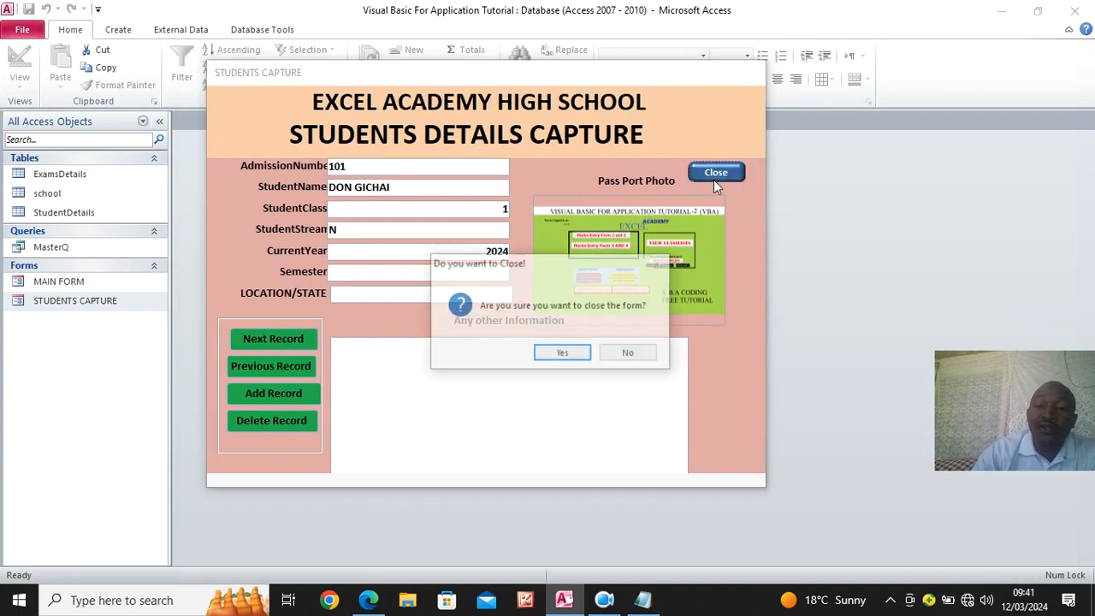
pyautogui.moveTo(485, 267); pyautogui.dragTo(700, 292)
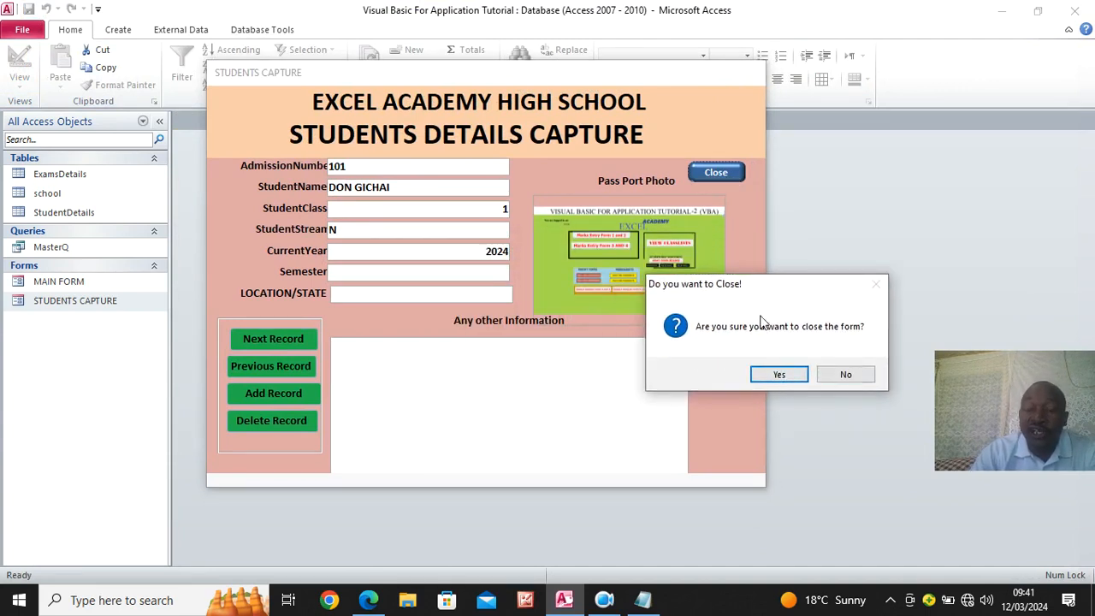
pyautogui.click(776, 376)
# - Reopen the STUDENTS CAPTURE form and test its Close command button again, answering No to the closing question
pyautogui.doubleClick(107, 302)
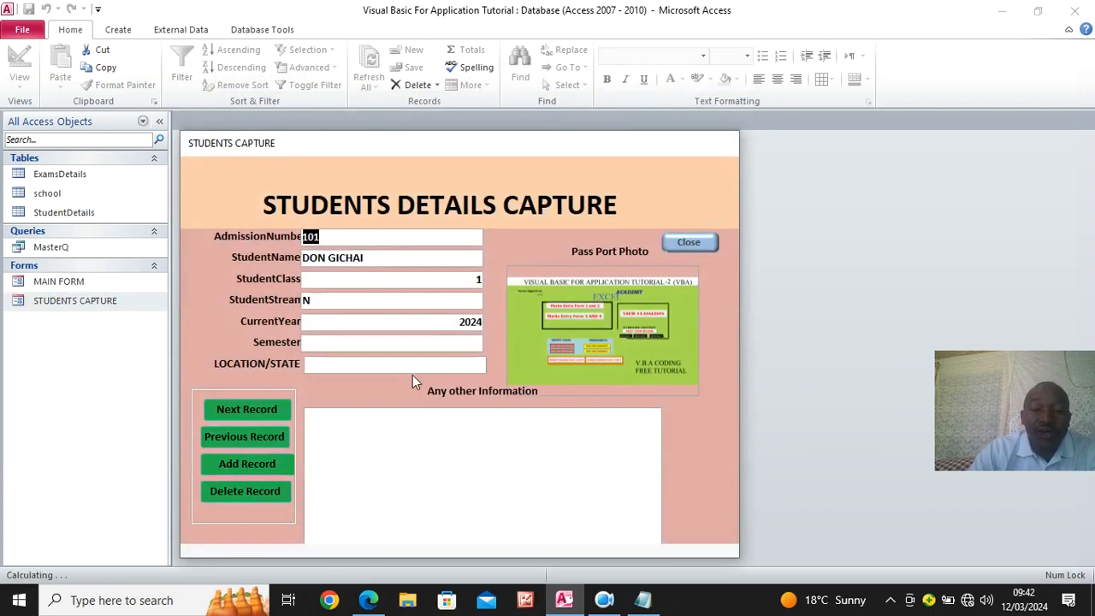
pyautogui.click(686, 245)
pyautogui.click(625, 353)
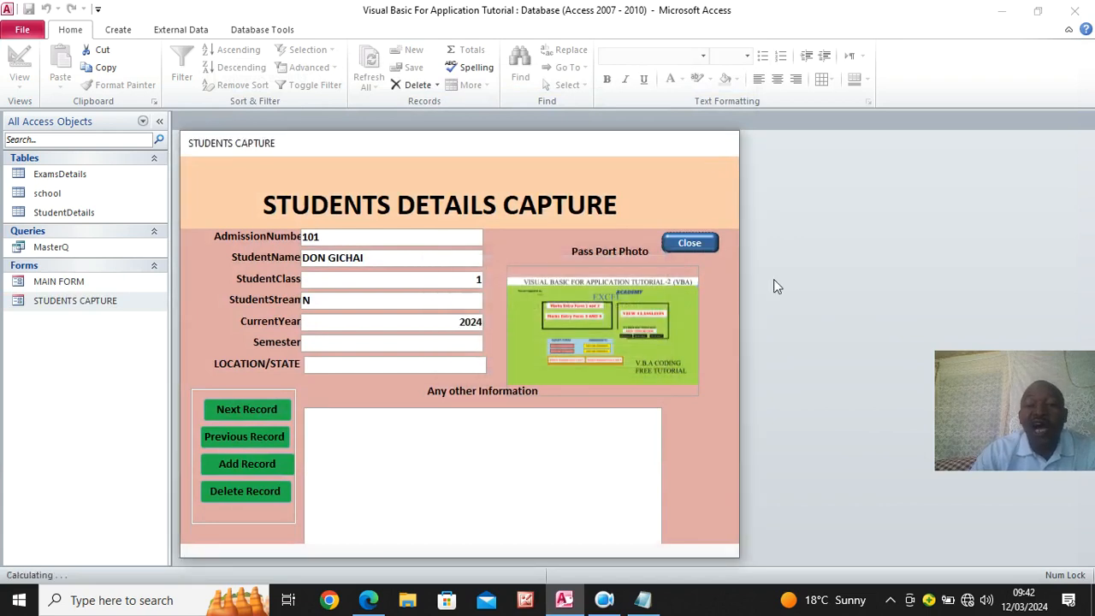